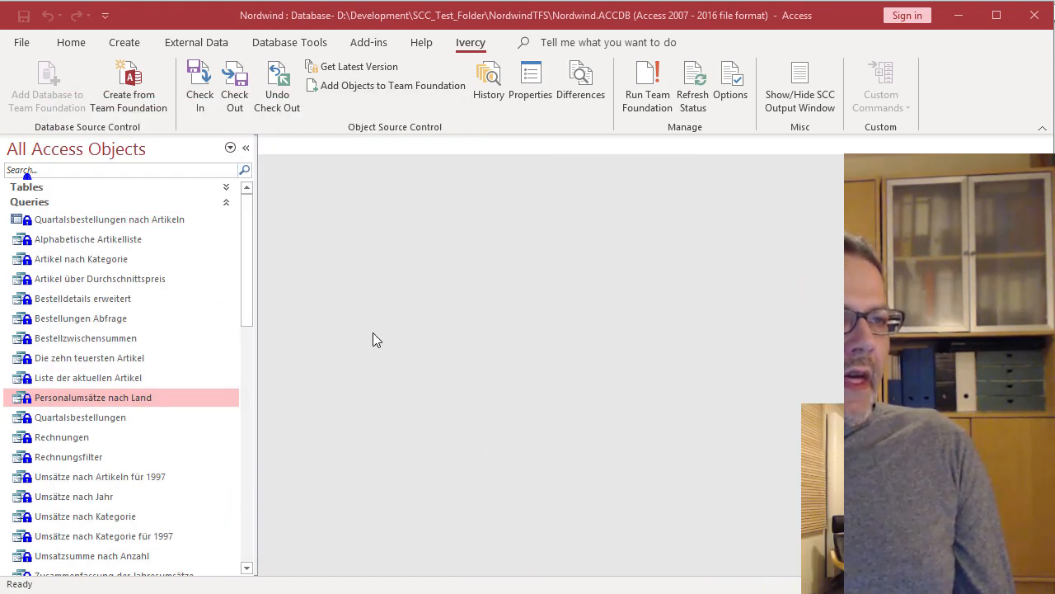
- List objects to update from the repository, filter by Out of Date and New, and tick Module-Module1
click(397, 66)
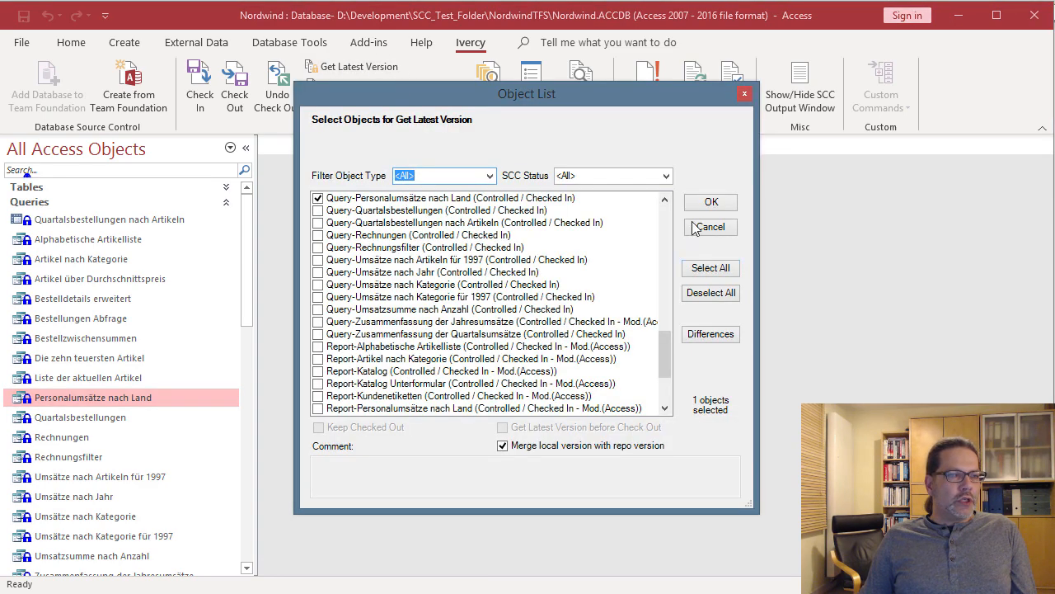
click(667, 177)
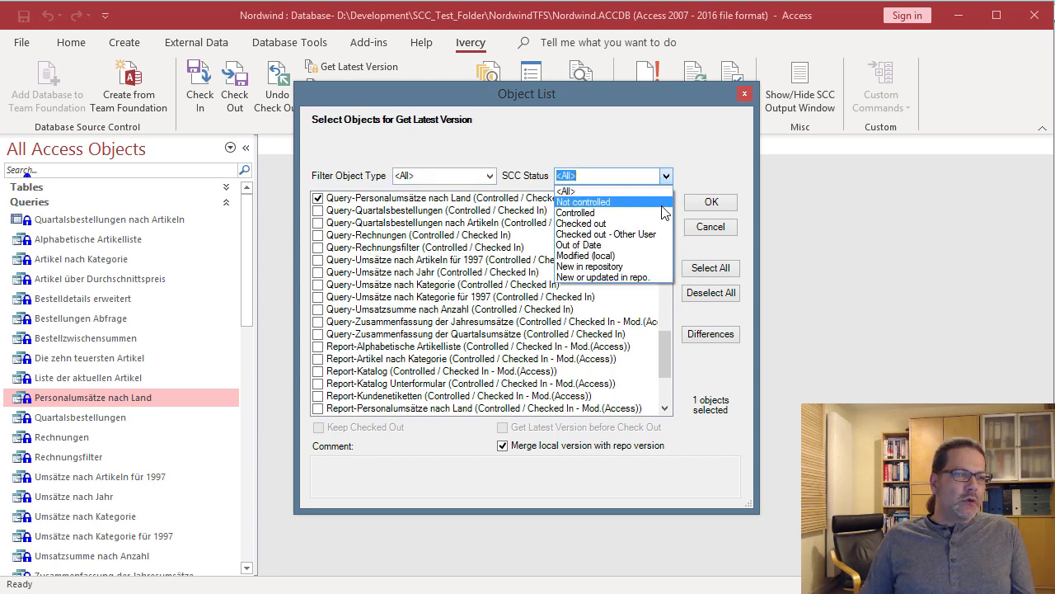
click(612, 245)
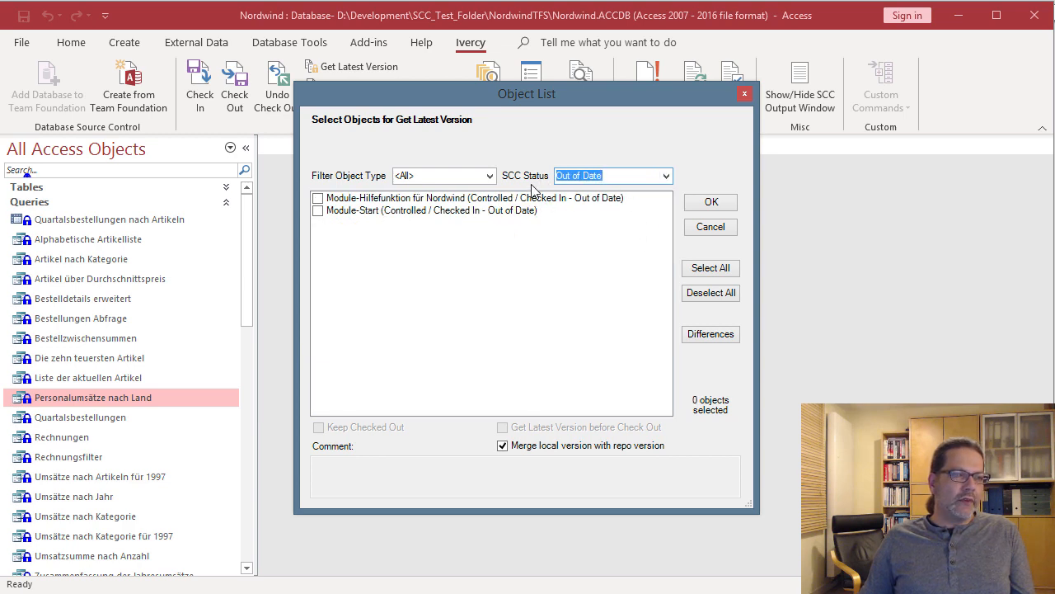
click(710, 273)
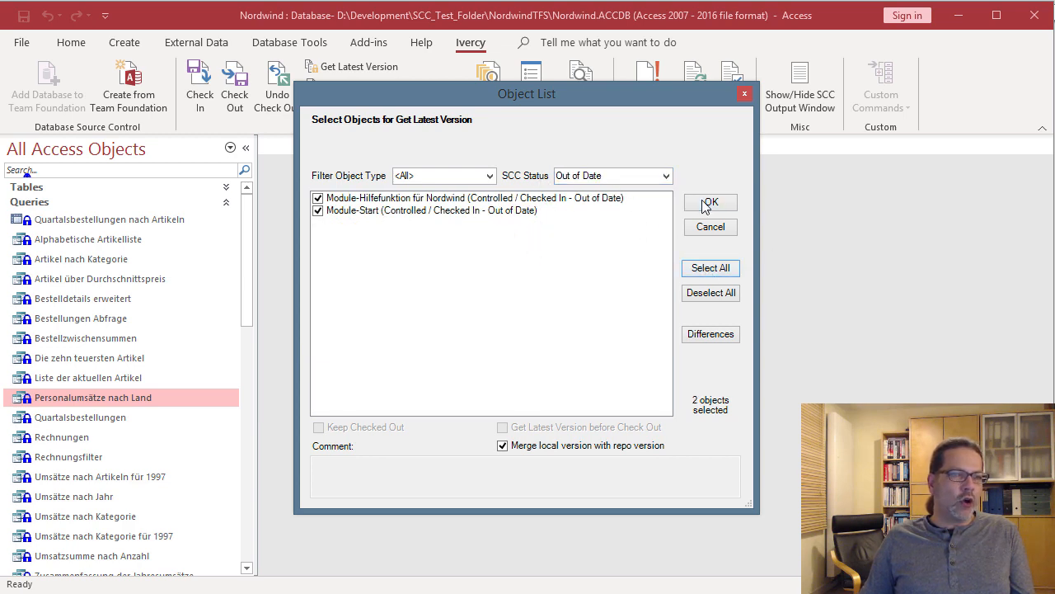
click(667, 178)
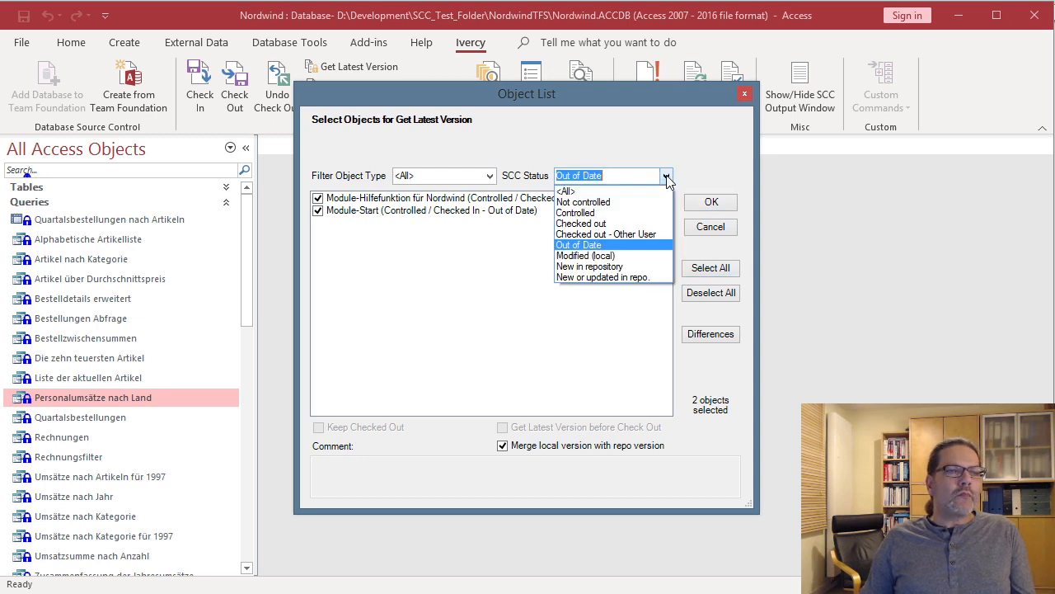
click(597, 270)
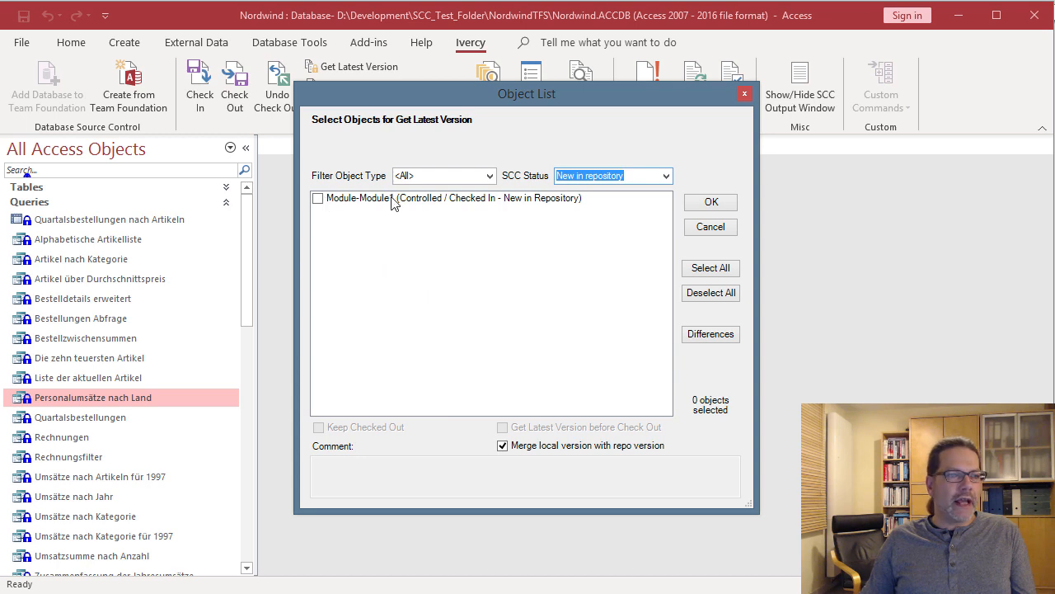
click(694, 268)
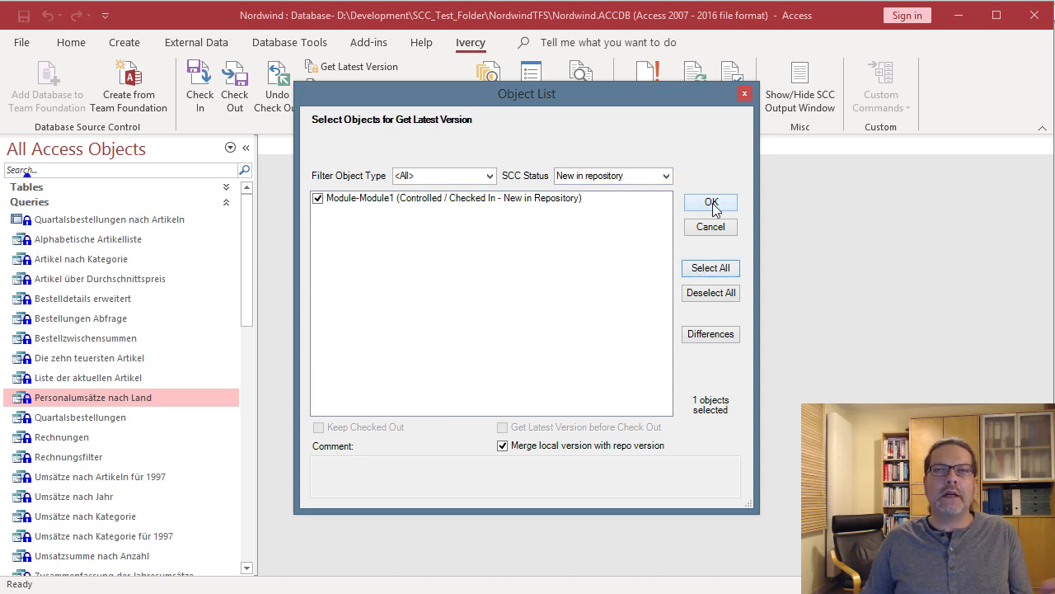
- Filter the list to objects new or updated in the repository, then close it without updating
click(666, 178)
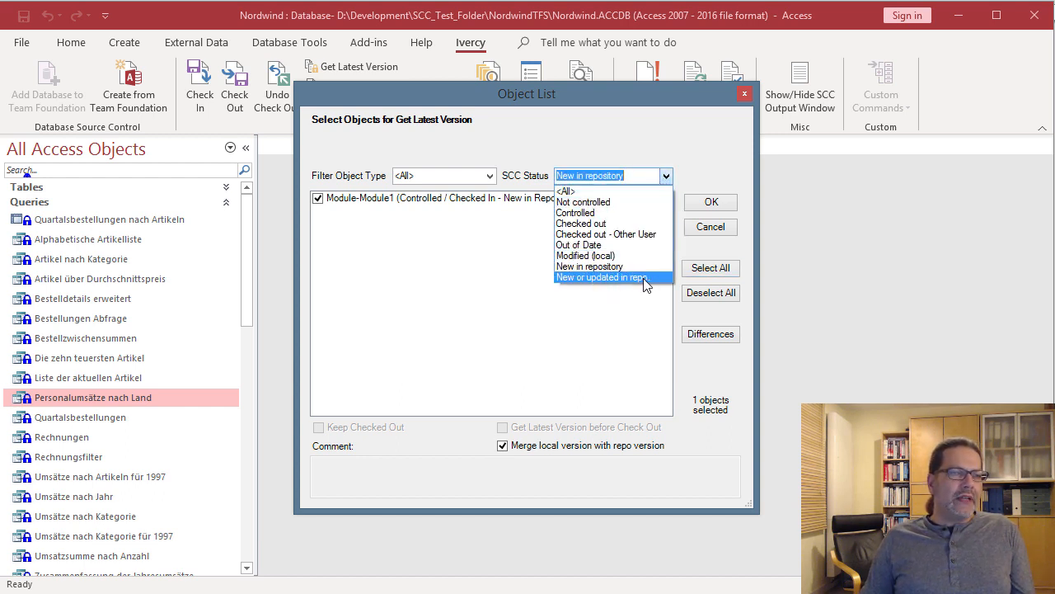
key(ctrl+shift+d)
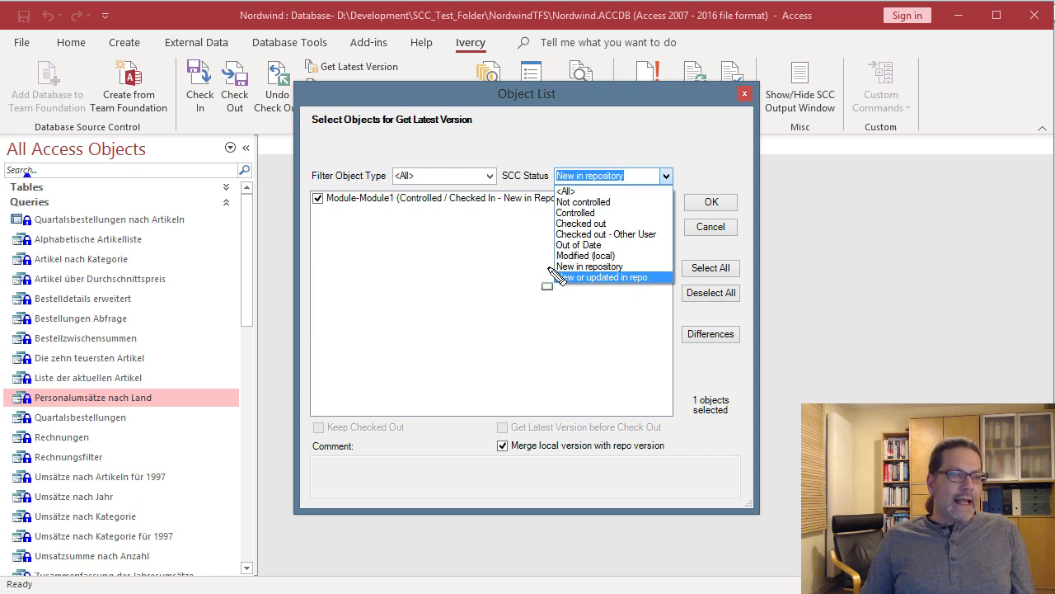
drag(548, 267, 670, 290)
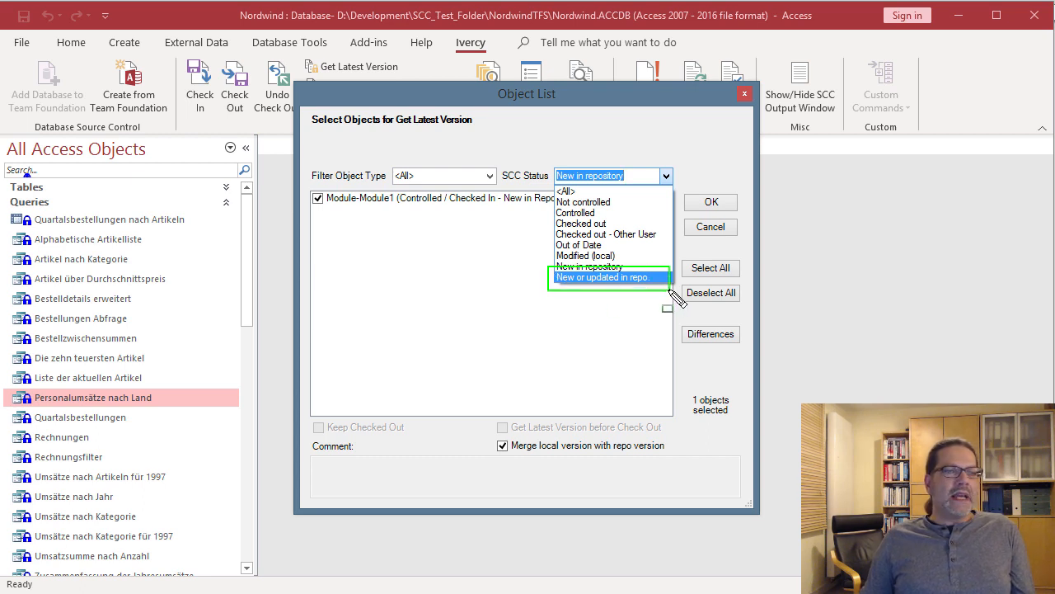
key(Escape)
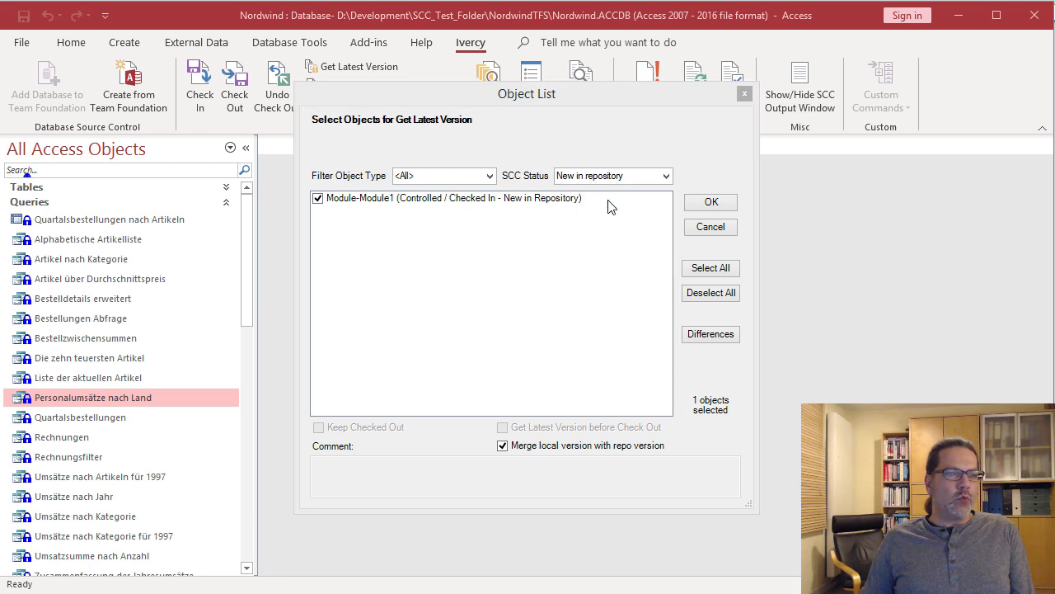
click(666, 176)
click(603, 277)
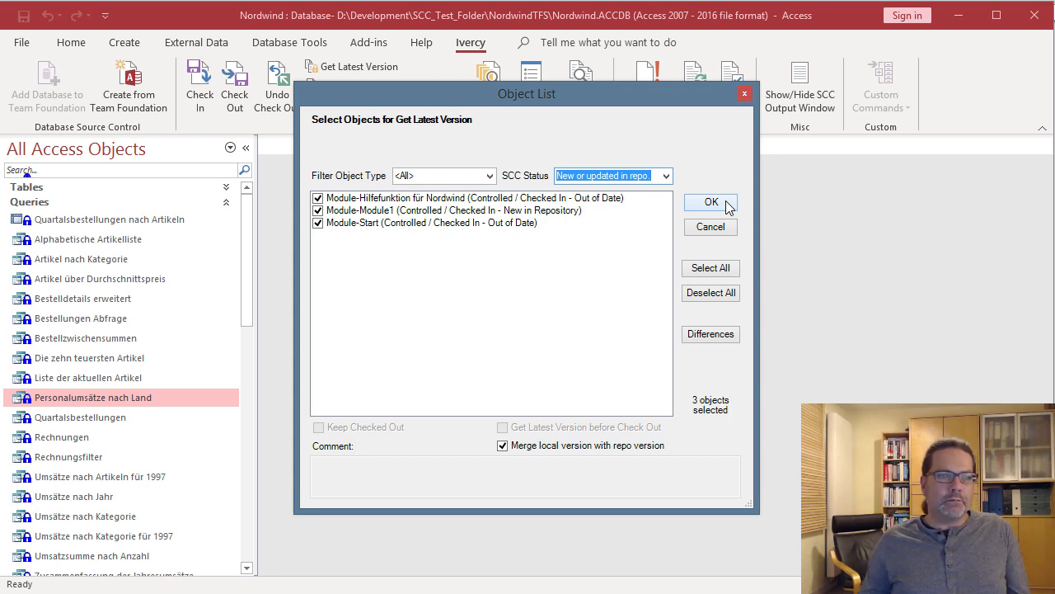
click(744, 96)
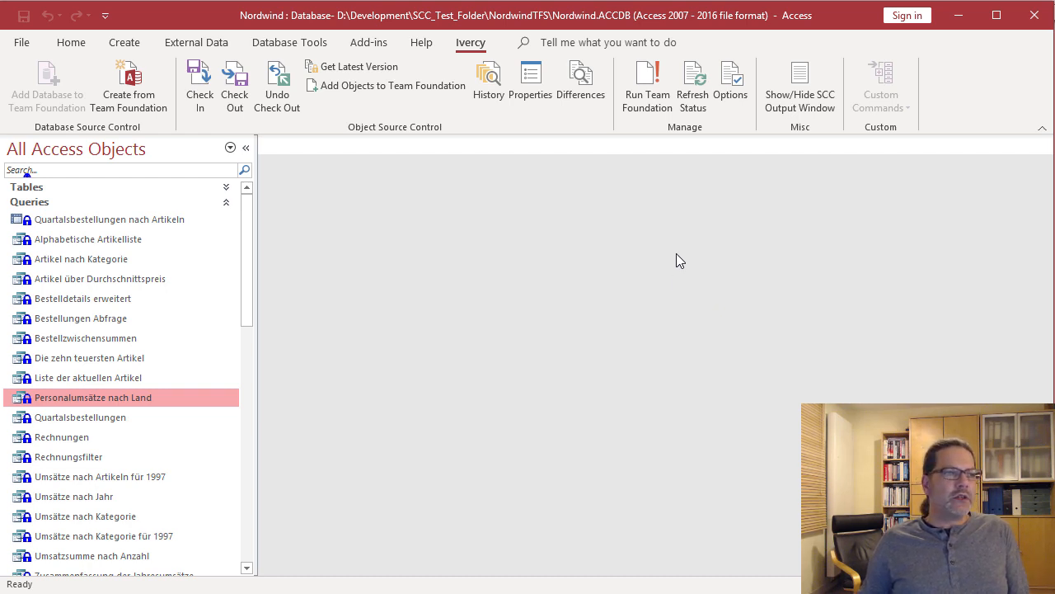
- Start a blank query design with no tables added
click(131, 51)
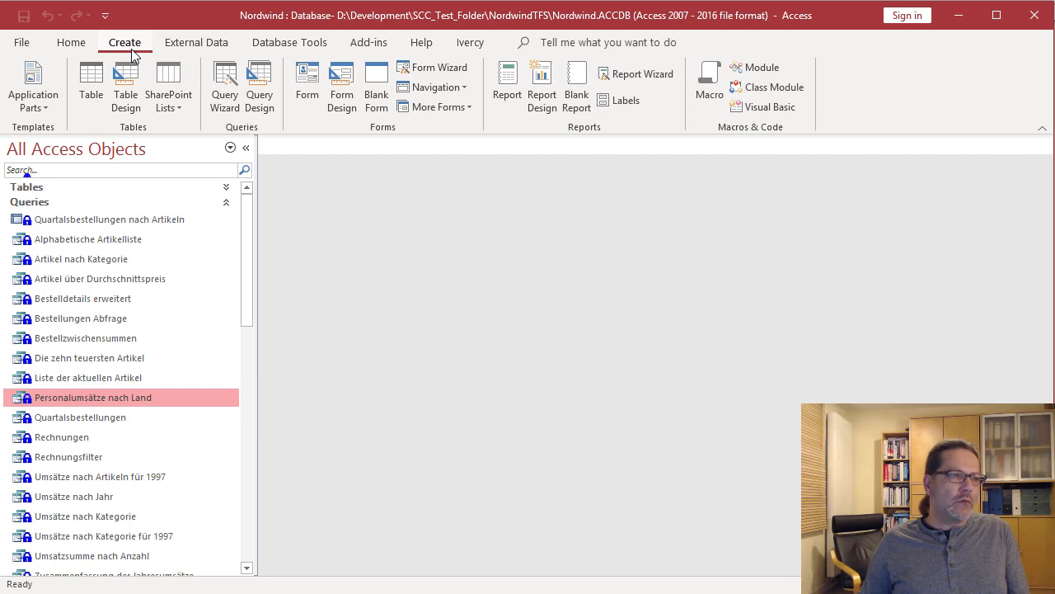
click(262, 107)
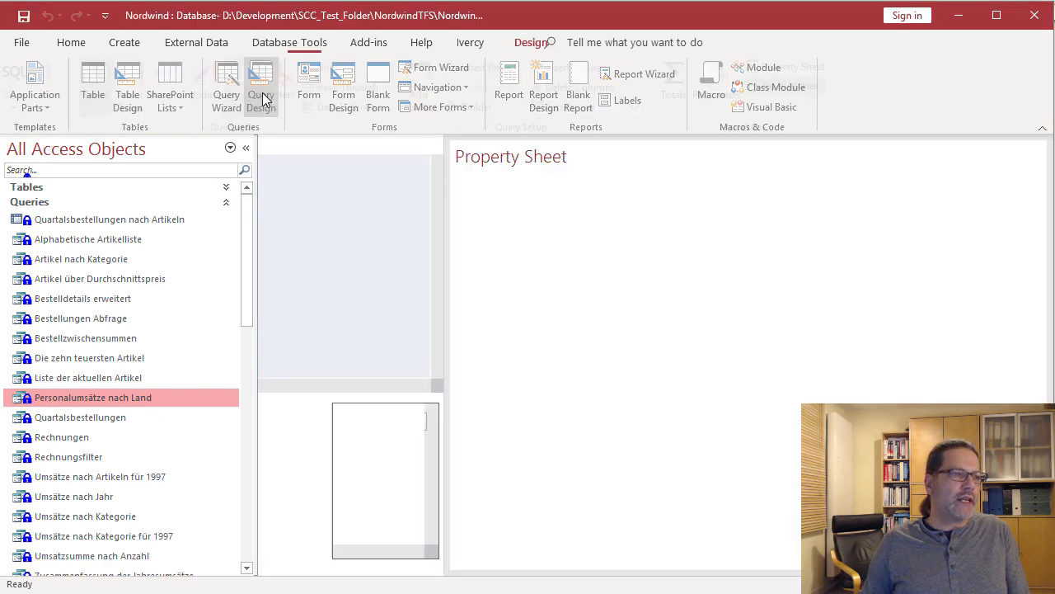
click(646, 311)
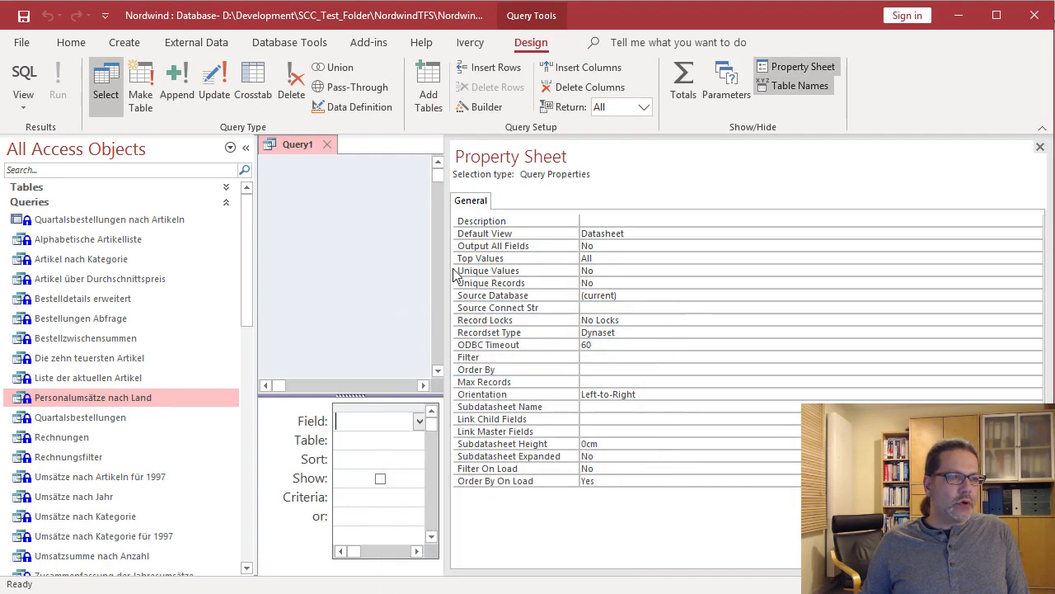
drag(446, 270, 796, 270)
- Write SELECT 'Foo' AS Bar in SQL view and run the query
click(24, 82)
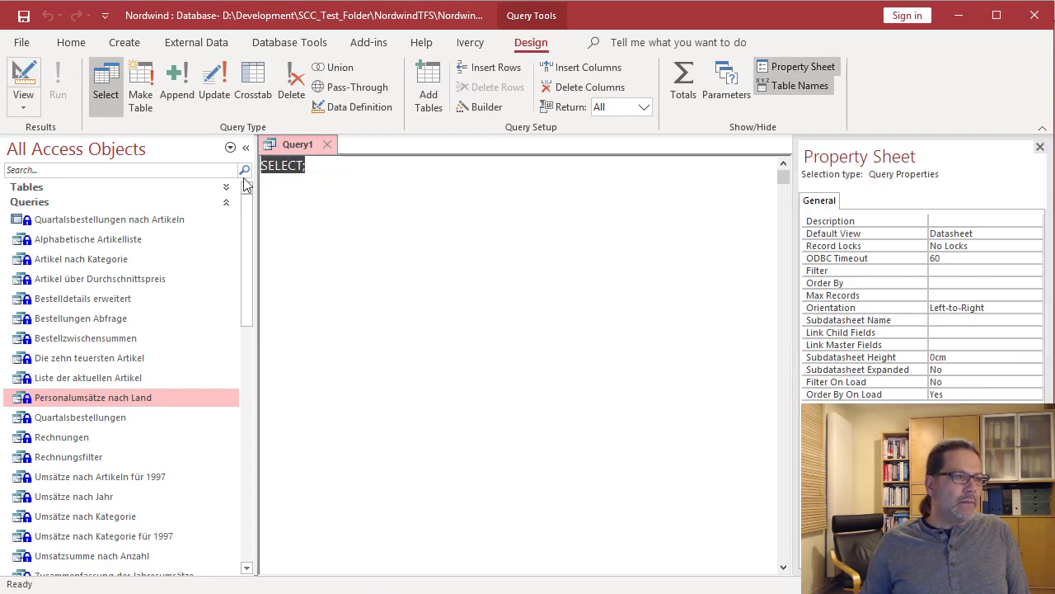
key(End)
key(BackSpace)
text('F)
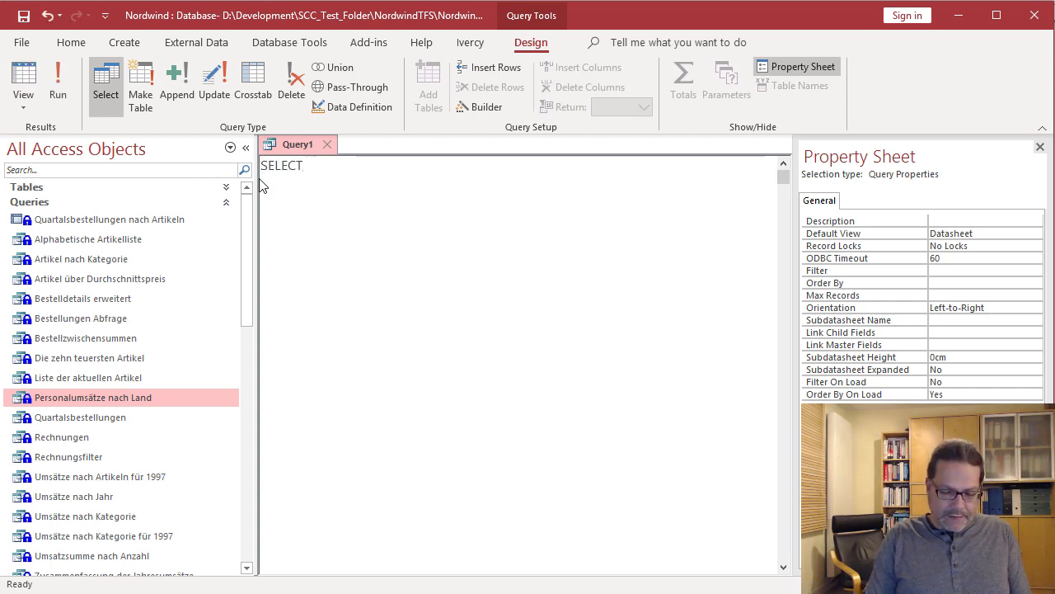
text(oo' A)
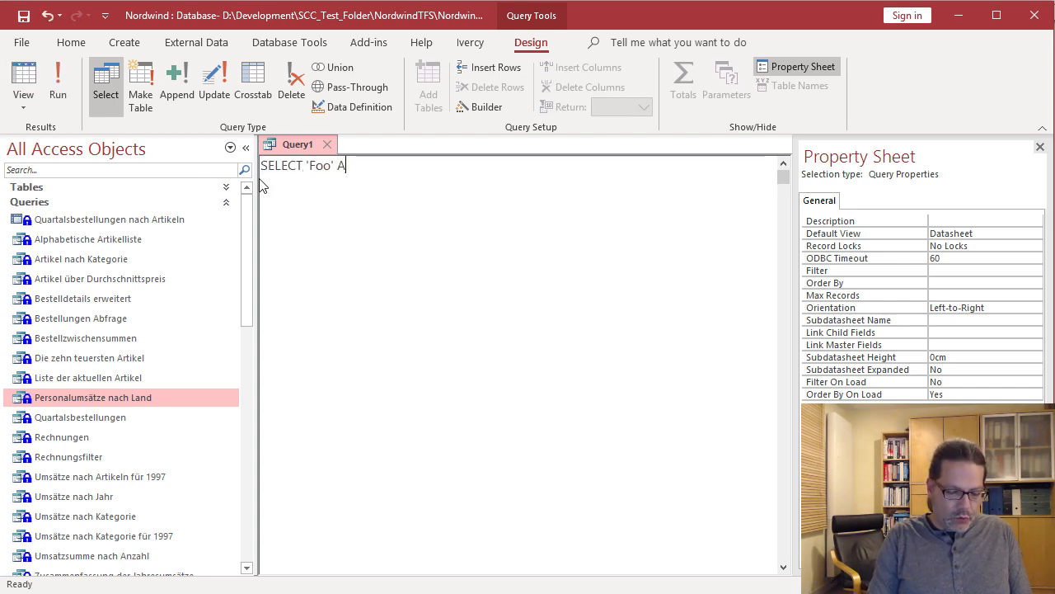
text(S Bar)
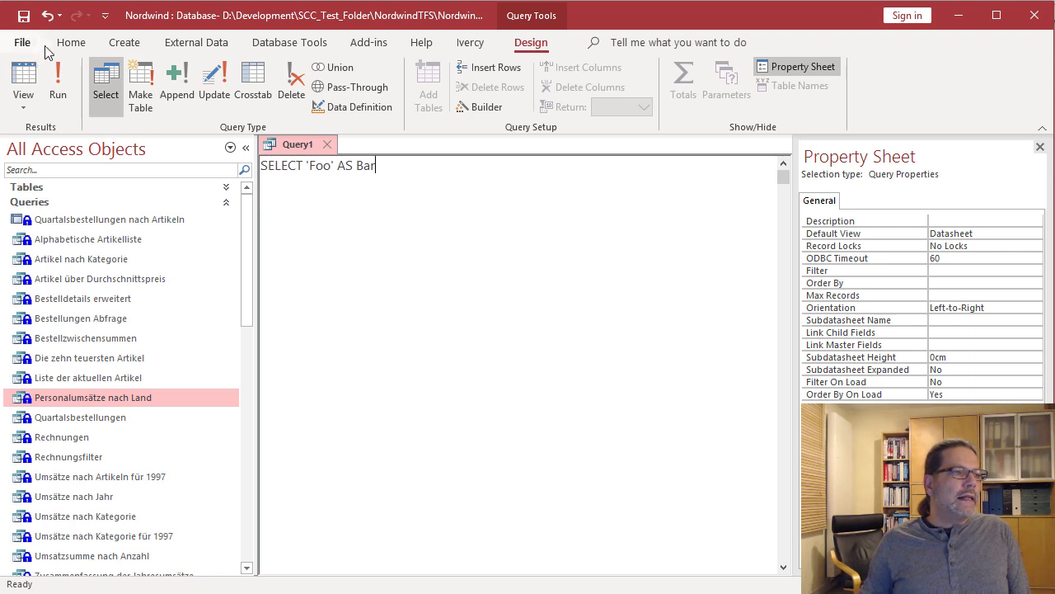
click(58, 83)
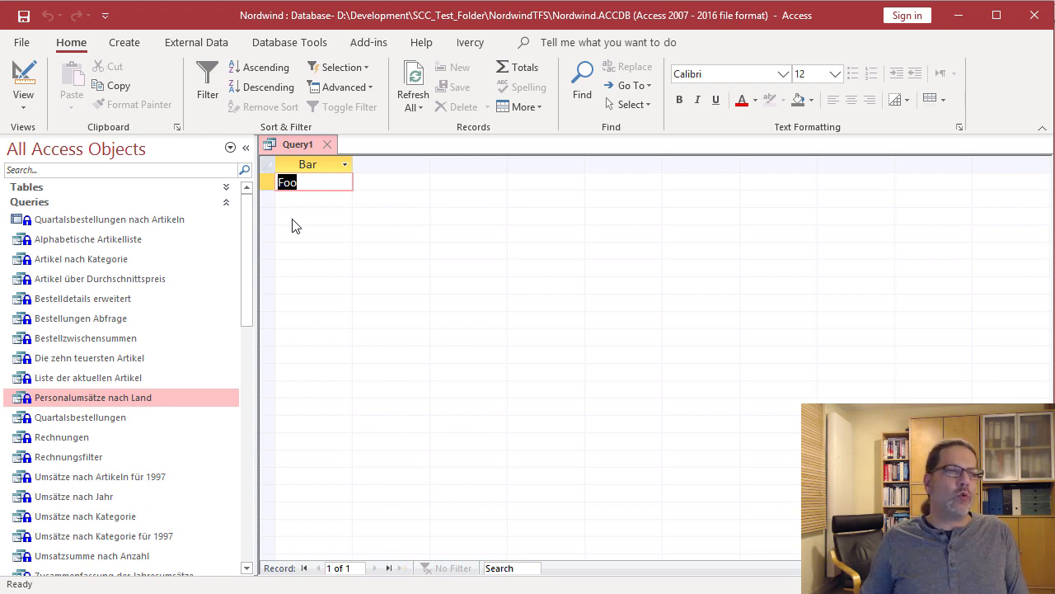
- Close Query1 and save it under the name MyTempQuery
click(326, 144)
key(Return)
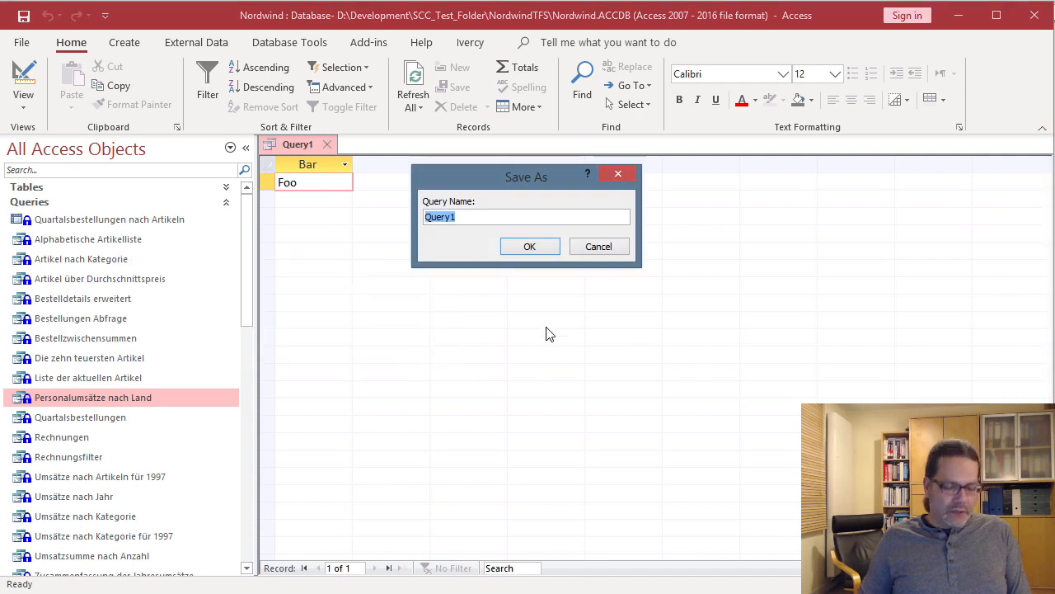
text(MyTemP)
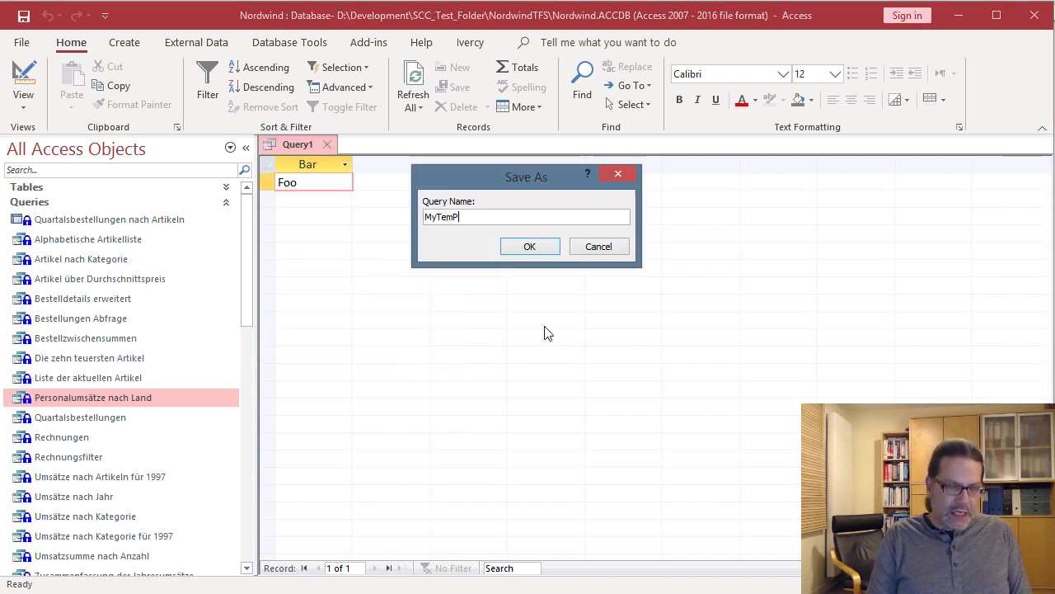
key(BackSpace)
text(pQuery)
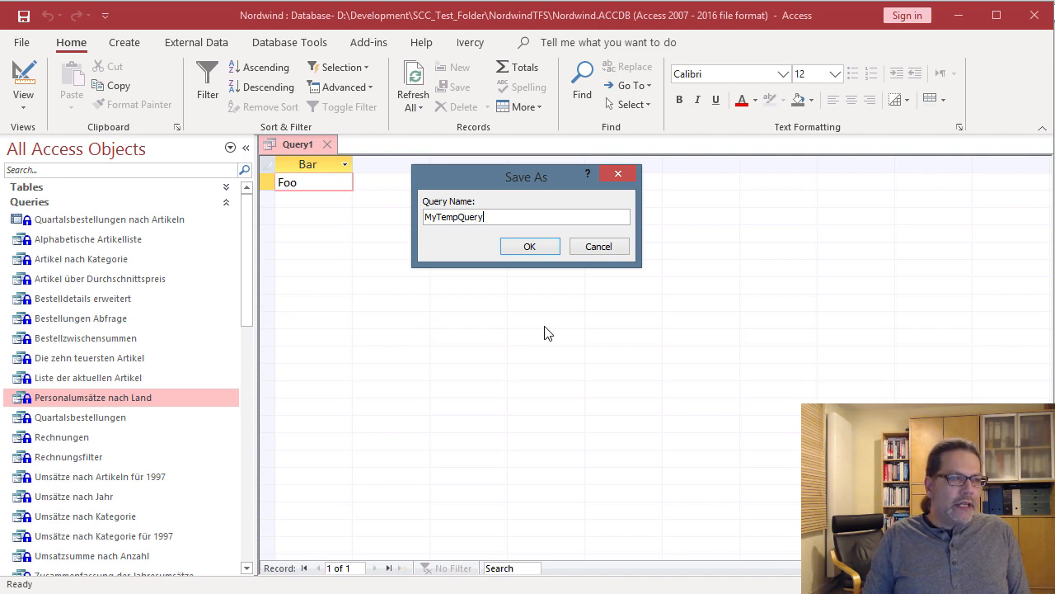
key(ctrl+a)
key(ctrl+c)
key(Return)
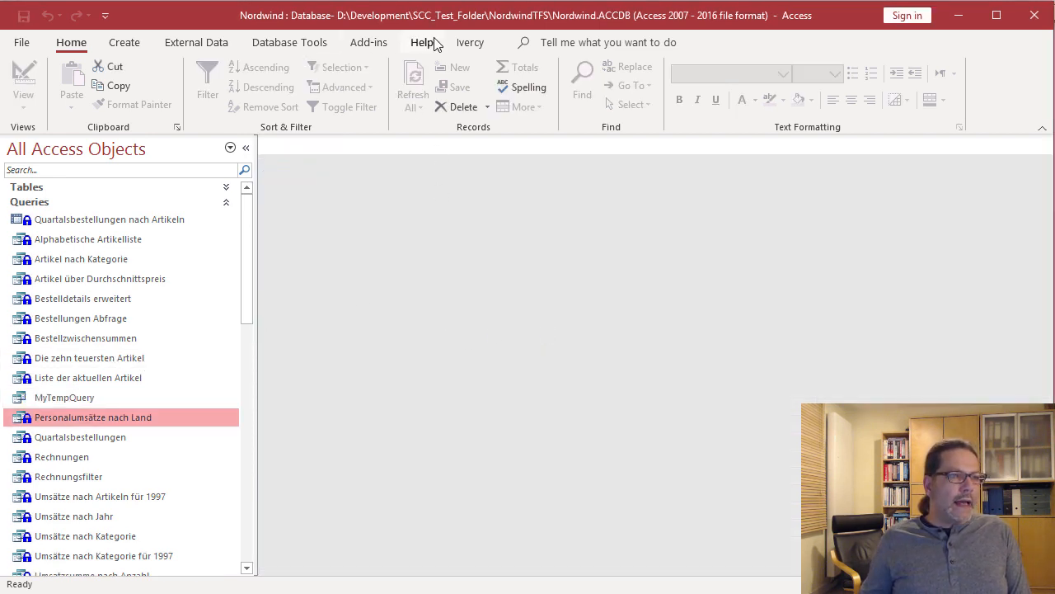
- List objects to add to Team Foundation, tick then untick Query-MyTempQuery, and cancel
click(471, 42)
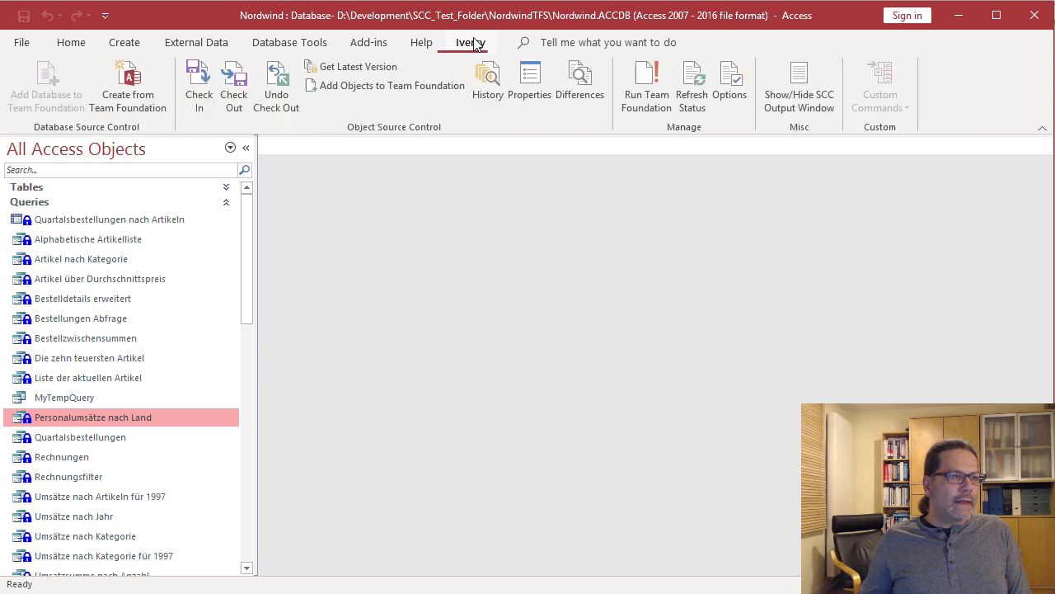
click(383, 93)
click(429, 200)
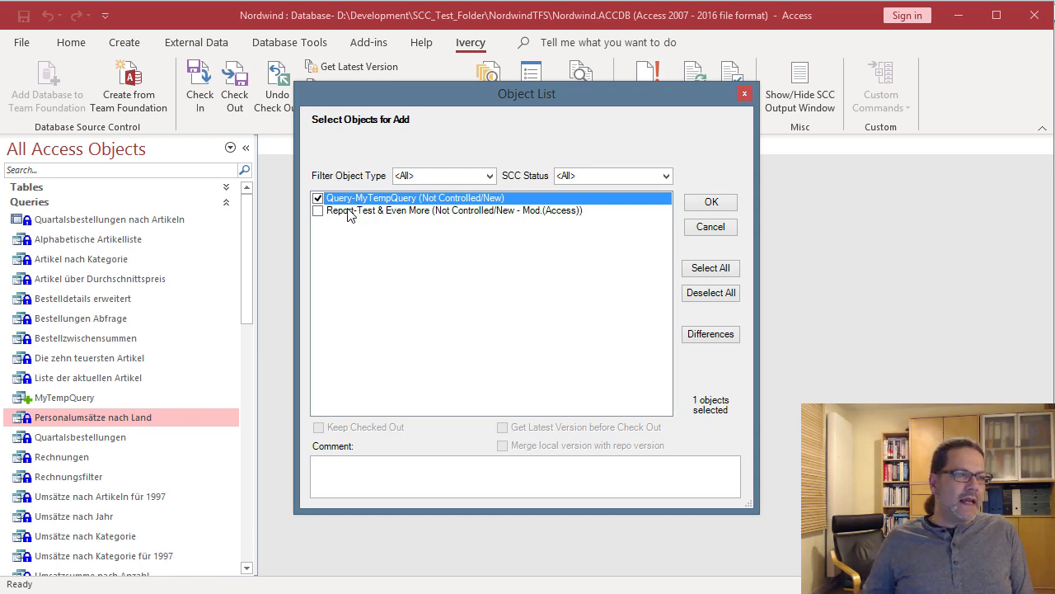
click(317, 203)
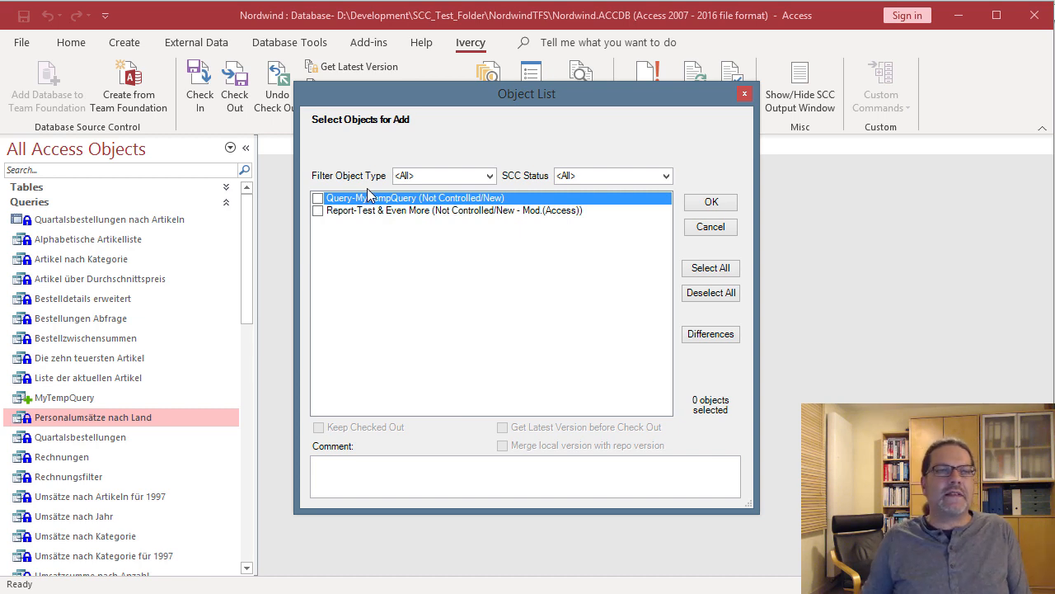
click(710, 226)
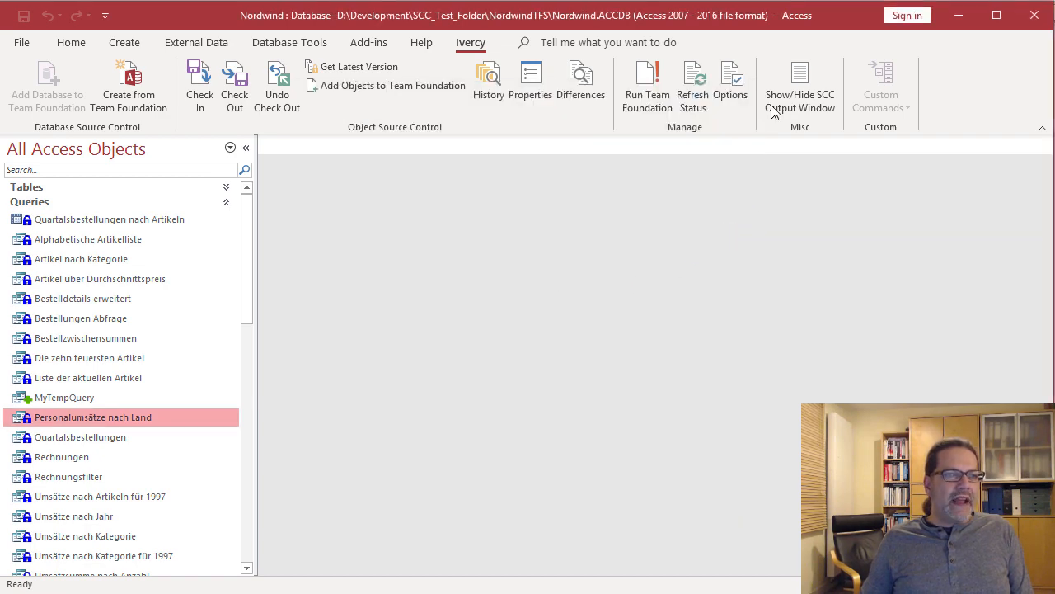
- Open the Ivercy options and the ExcludedObjects list editor
click(730, 89)
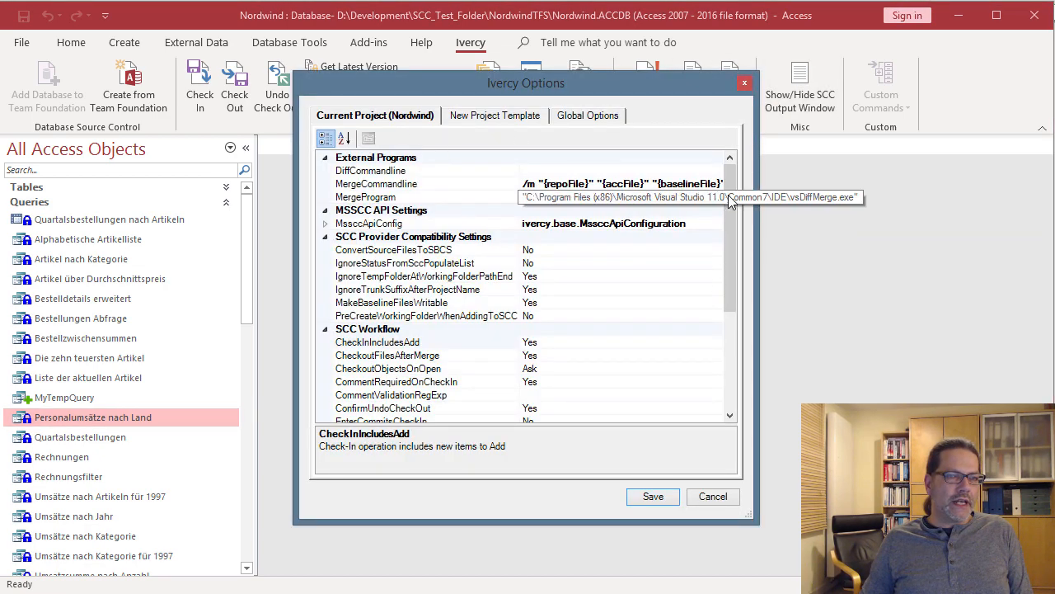
scroll(725, 264, down, 2)
scroll(737, 272, down, 3)
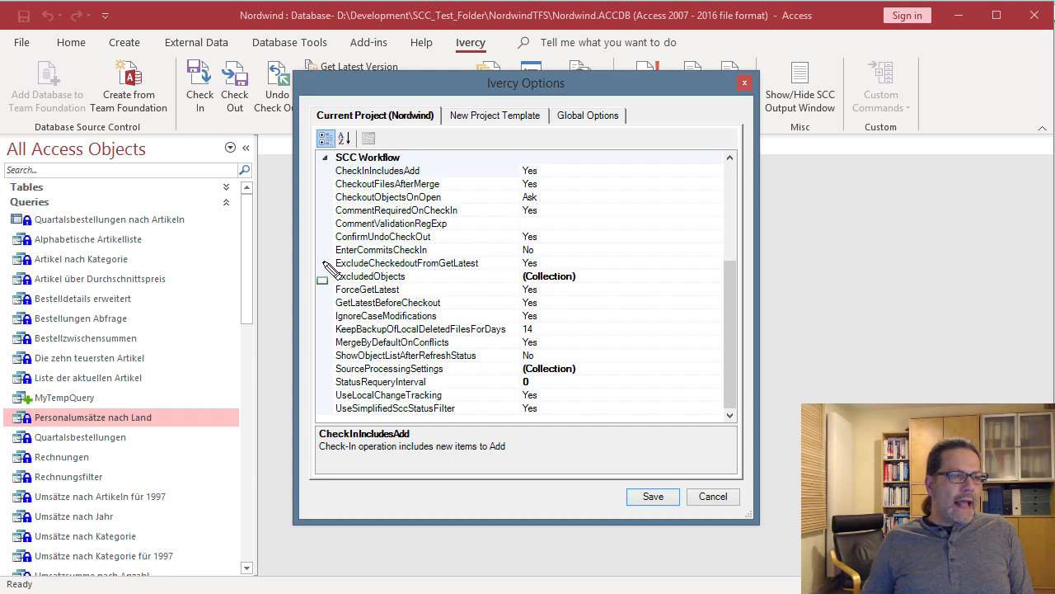
mouse_move(326, 269)
mouse_down()
mouse_move(468, 292)
mouse_move(627, 286)
mouse_up()
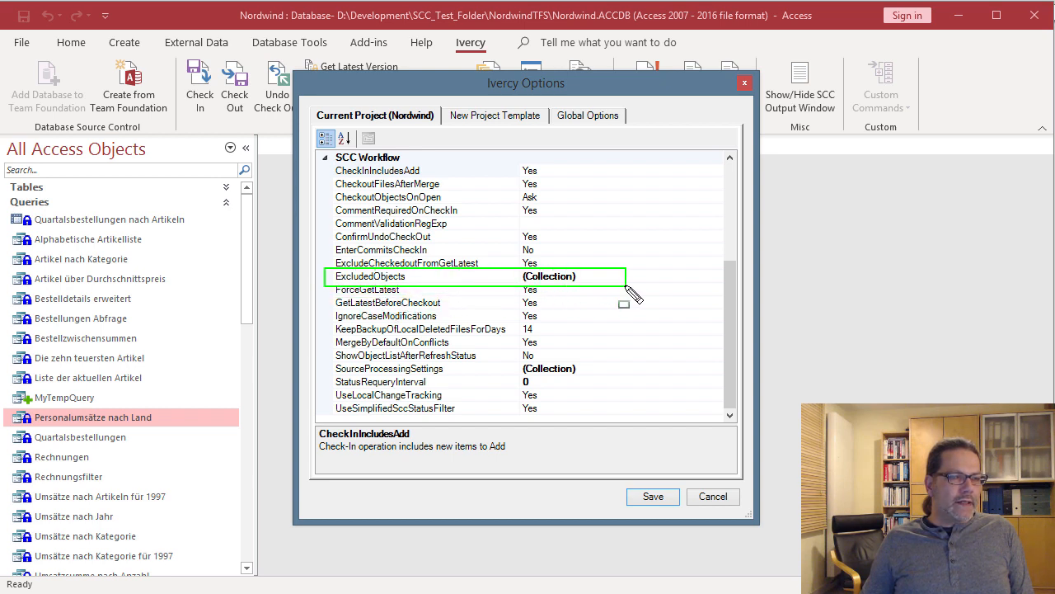
click(676, 276)
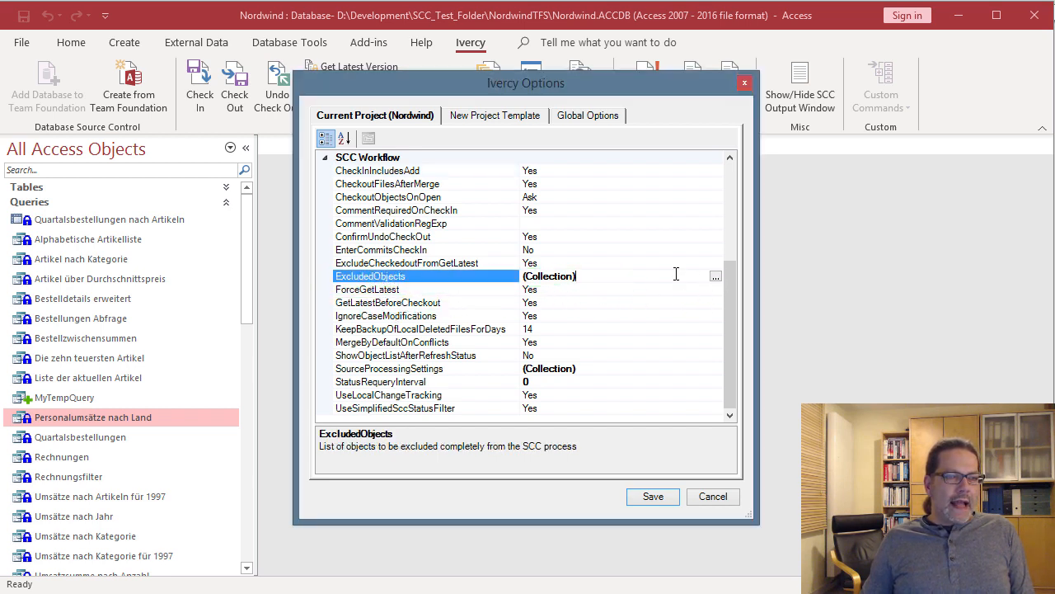
click(715, 276)
drag(246, 155, 470, 160)
- Add MyTempQuery with object type AccQuery to the excluded objects and save the options
click(457, 402)
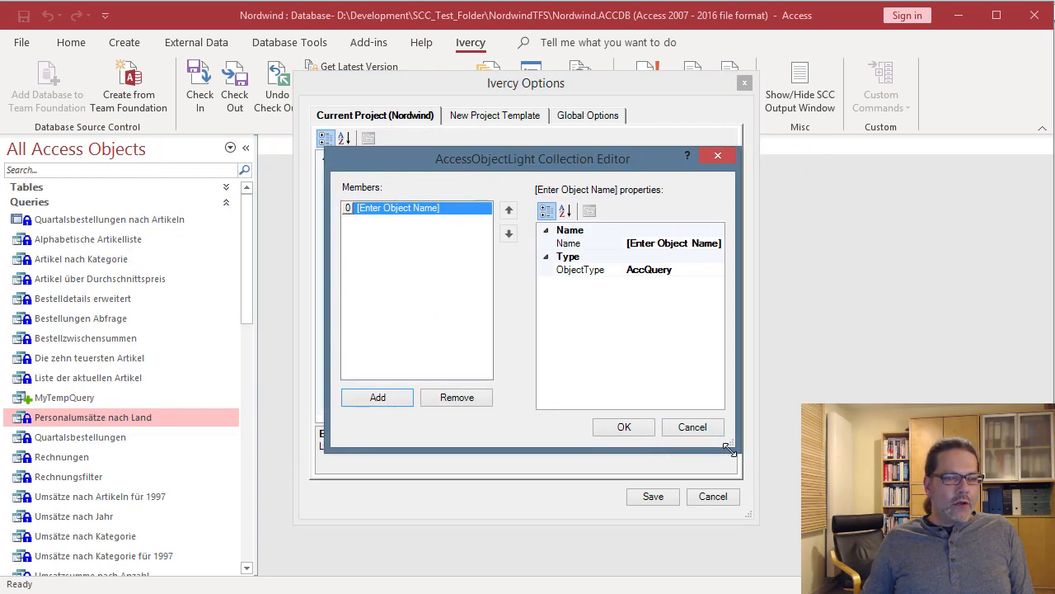
drag(732, 452, 953, 503)
click(855, 242)
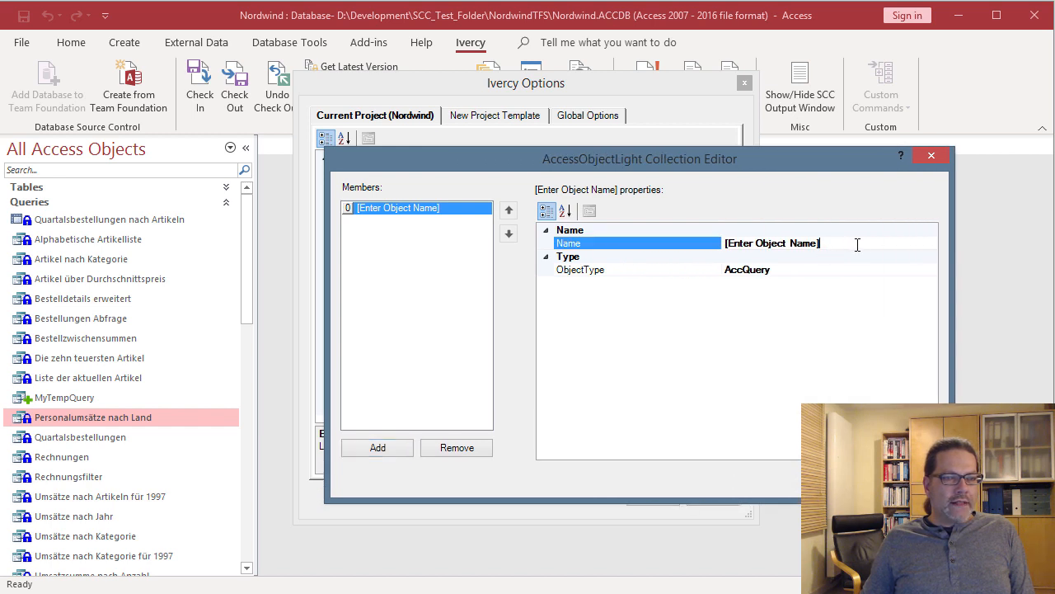
click(664, 243)
key(ctrl+v)
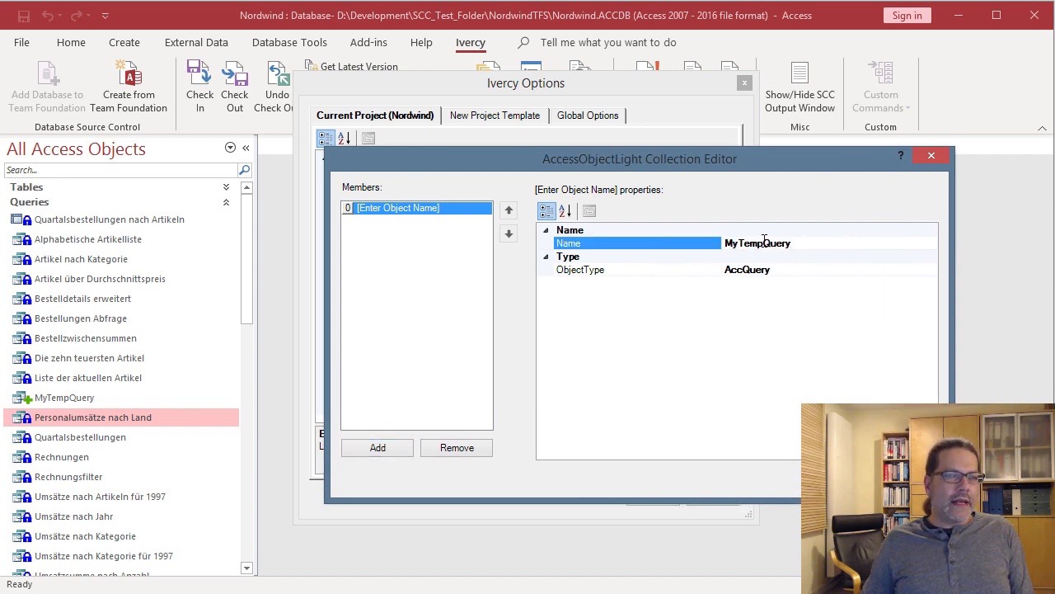
click(785, 272)
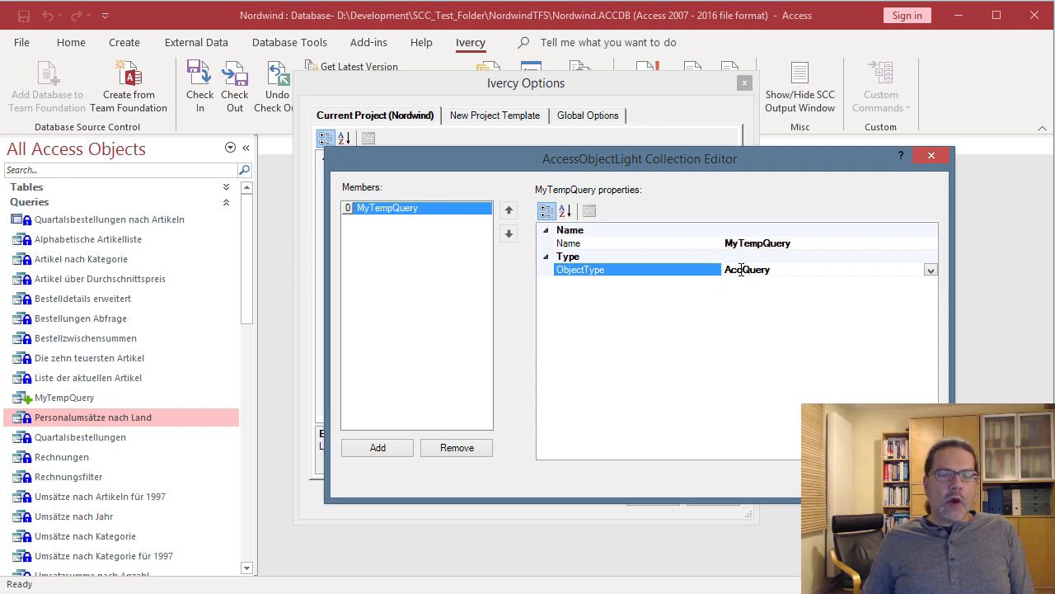
click(931, 270)
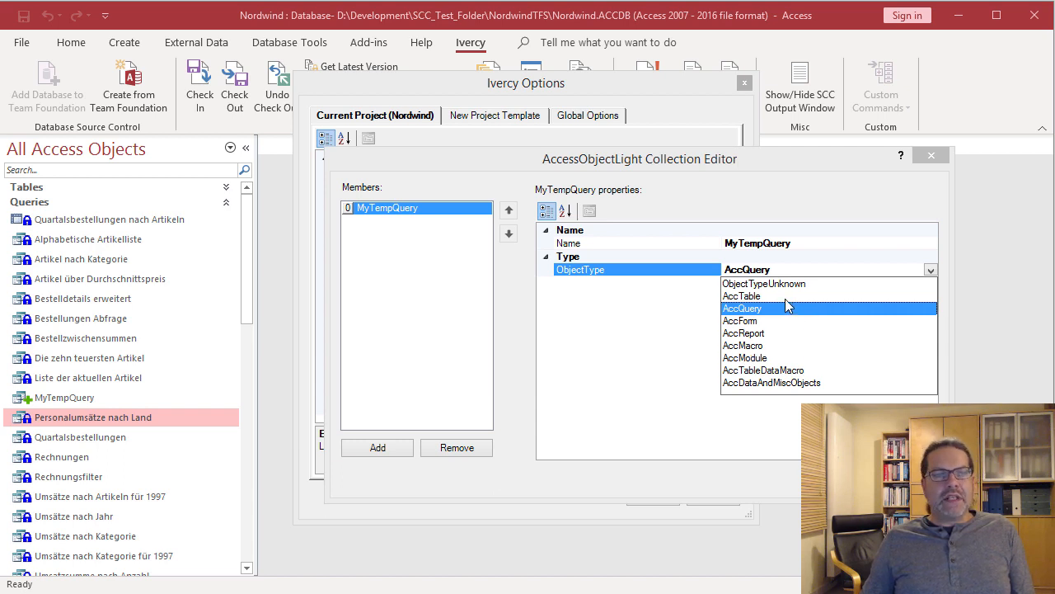
click(799, 269)
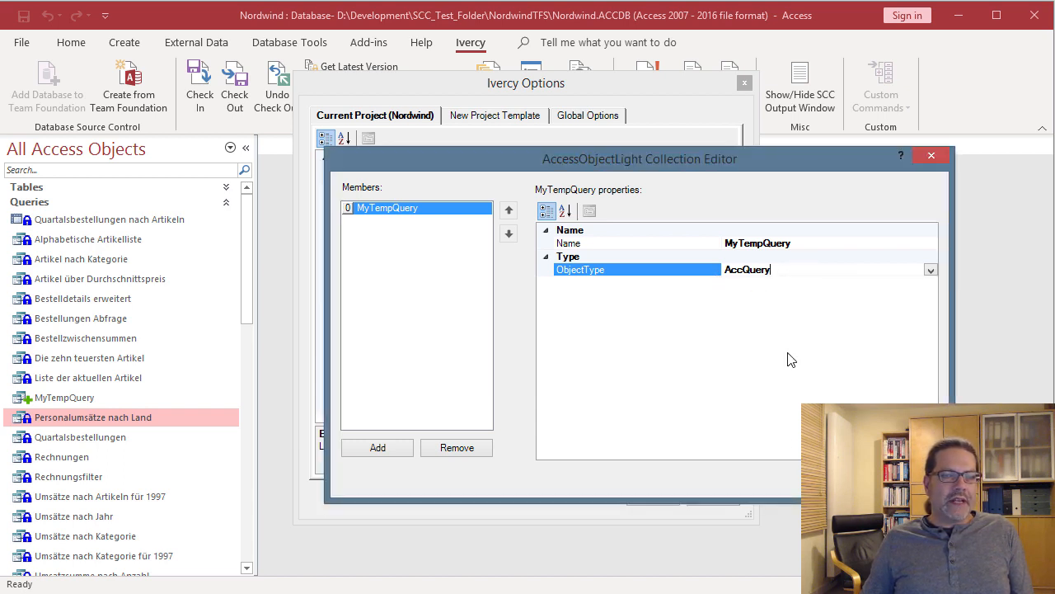
click(841, 478)
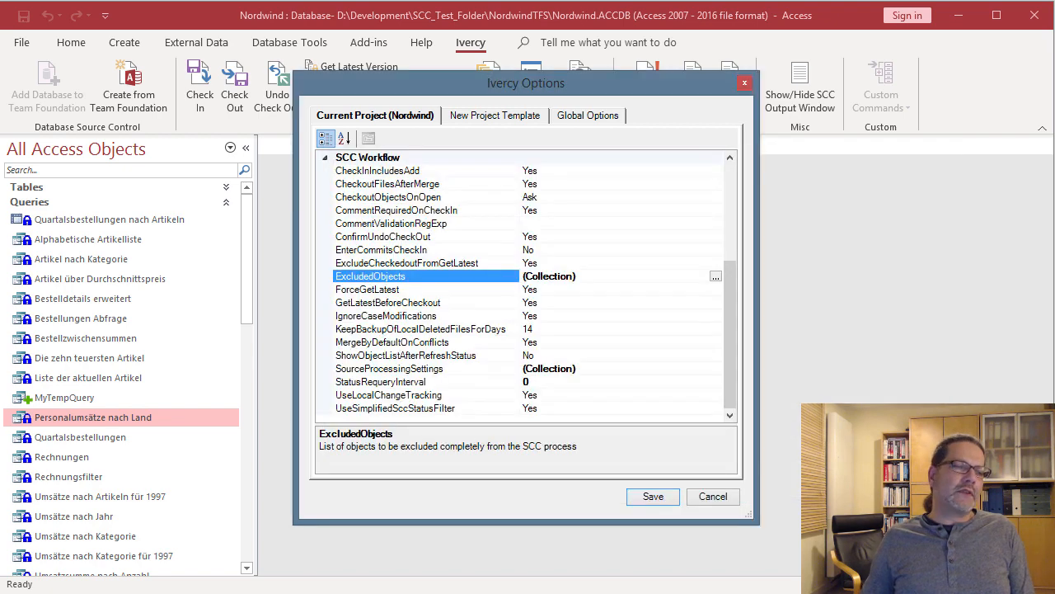
click(661, 494)
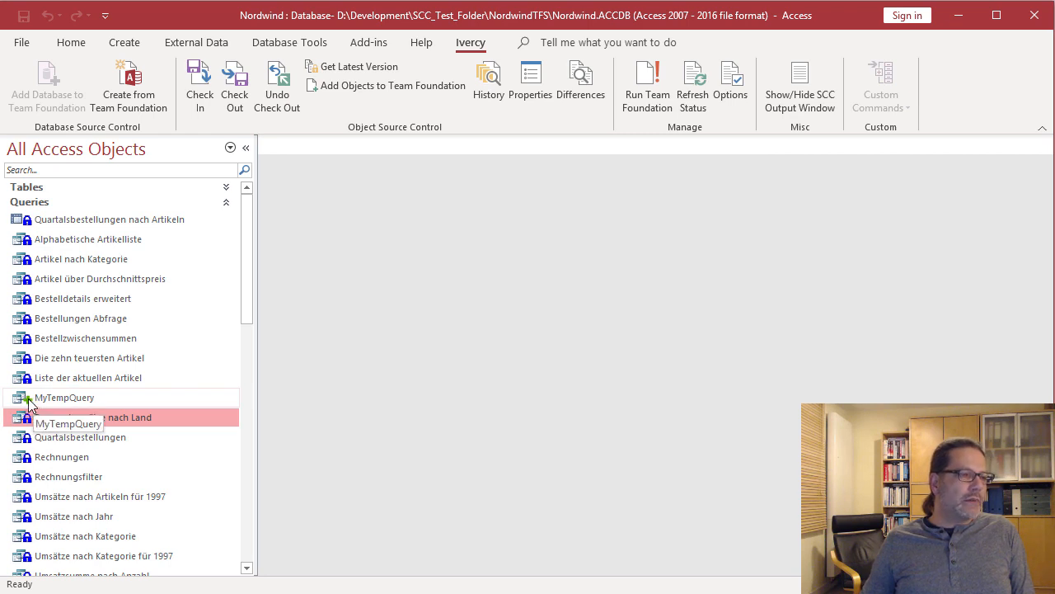
- Refresh the source-control status so MyTempQuery shows as excluded
click(706, 100)
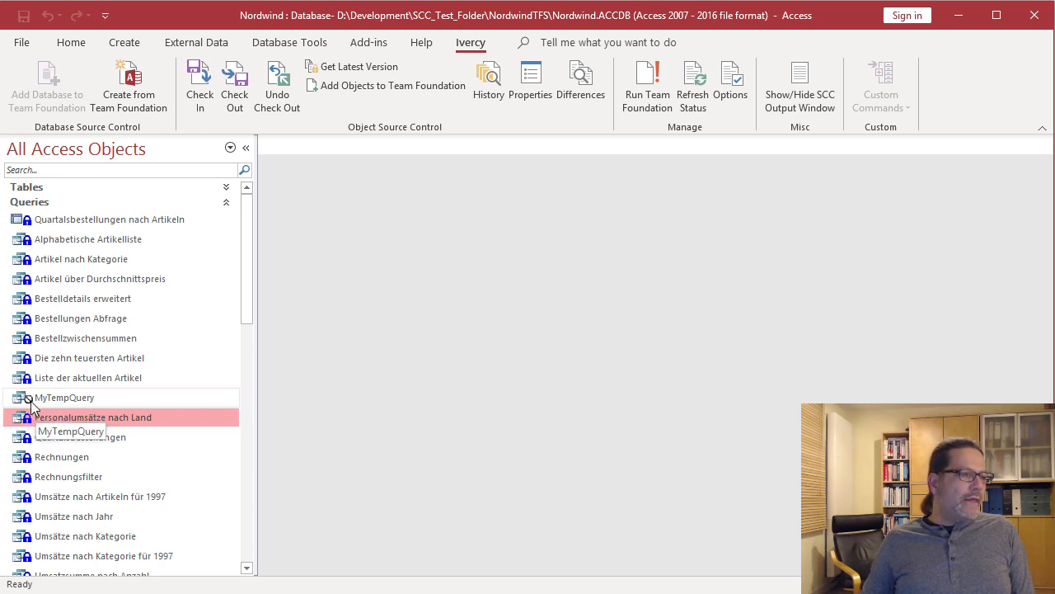
drag(30, 406, 37, 412)
key(Escape)
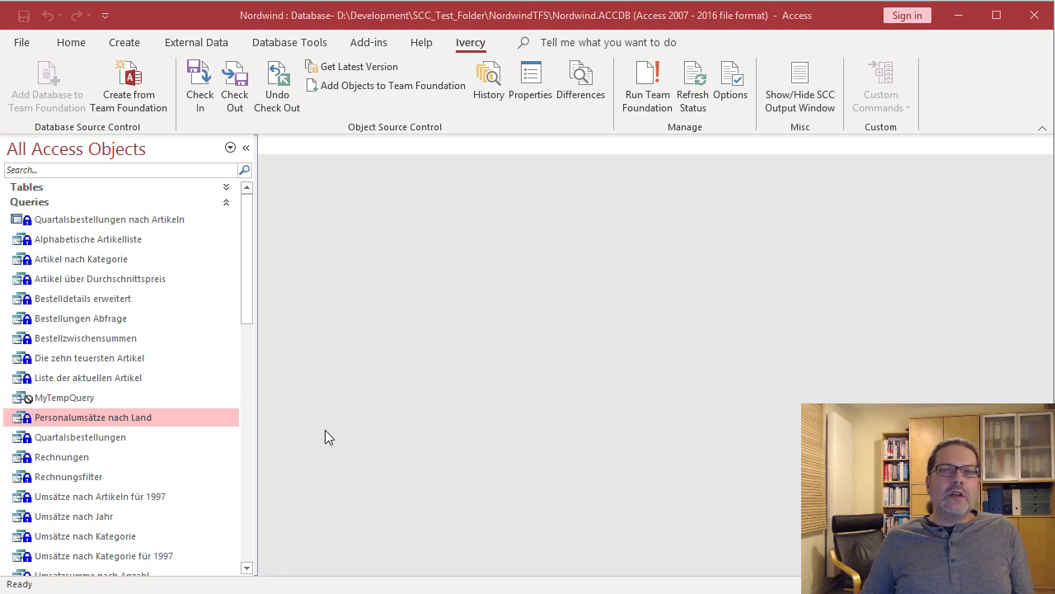
click(380, 88)
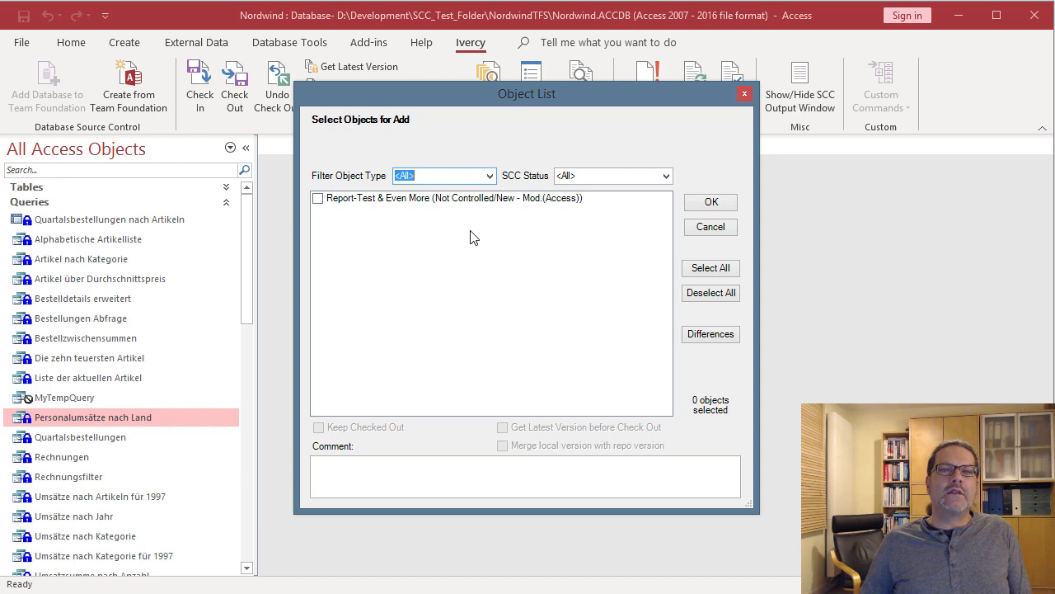
click(714, 231)
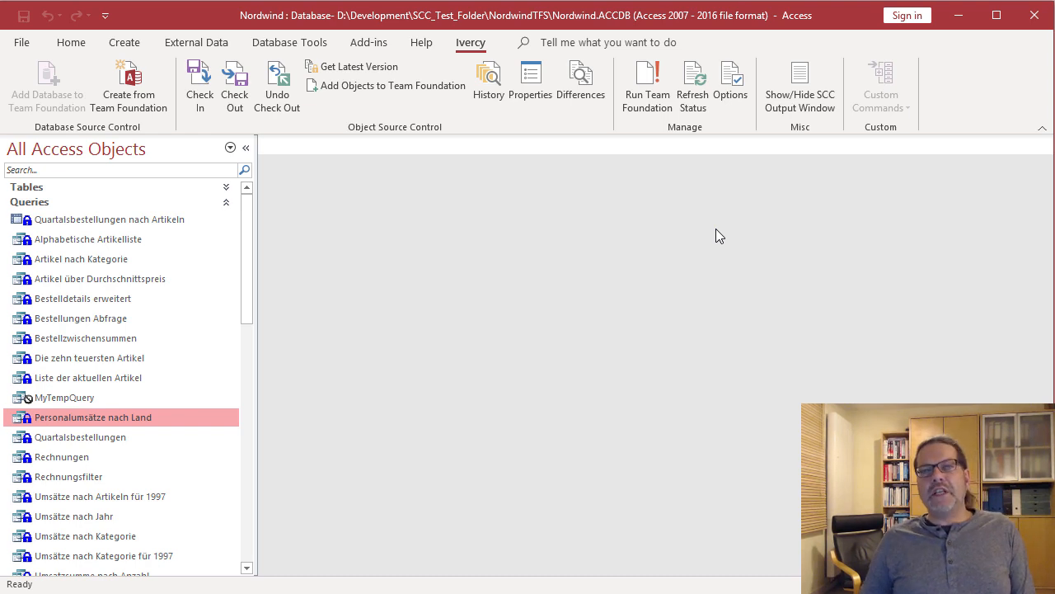
- Annotate the screen to highlight the custom commands feature
key(ctrl+shift+d)
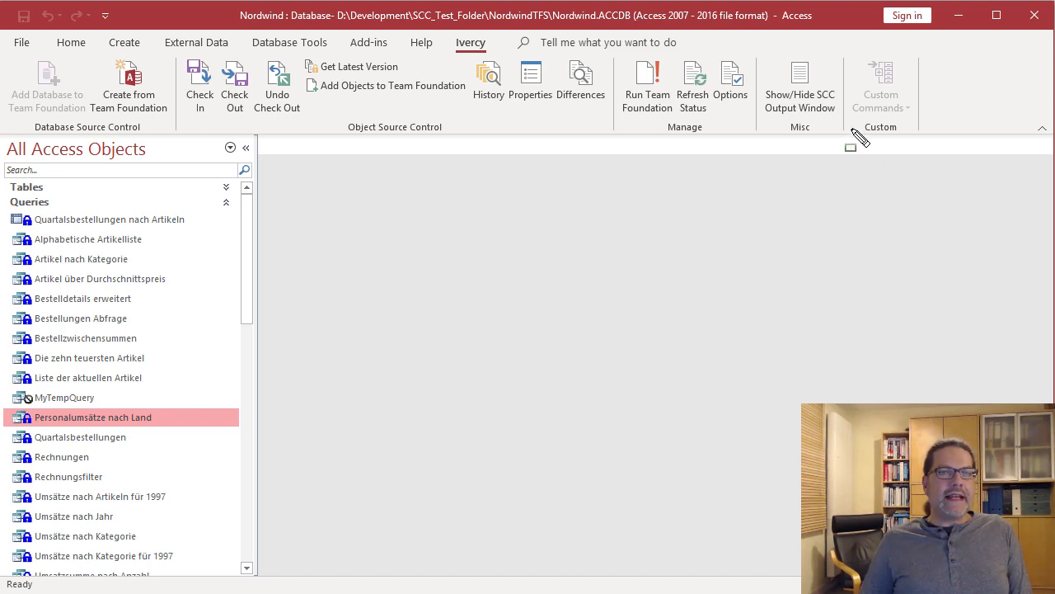
mouse_move(845, 49)
mouse_down()
mouse_move(878, 113)
mouse_move(944, 140)
mouse_move(924, 145)
mouse_move(931, 137)
mouse_up()
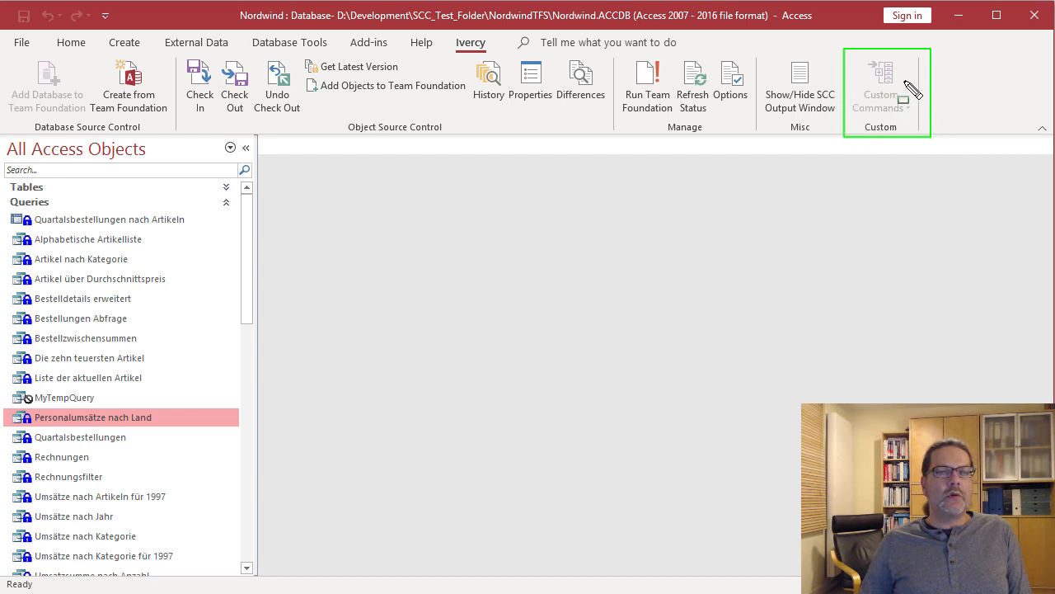
key(Escape)
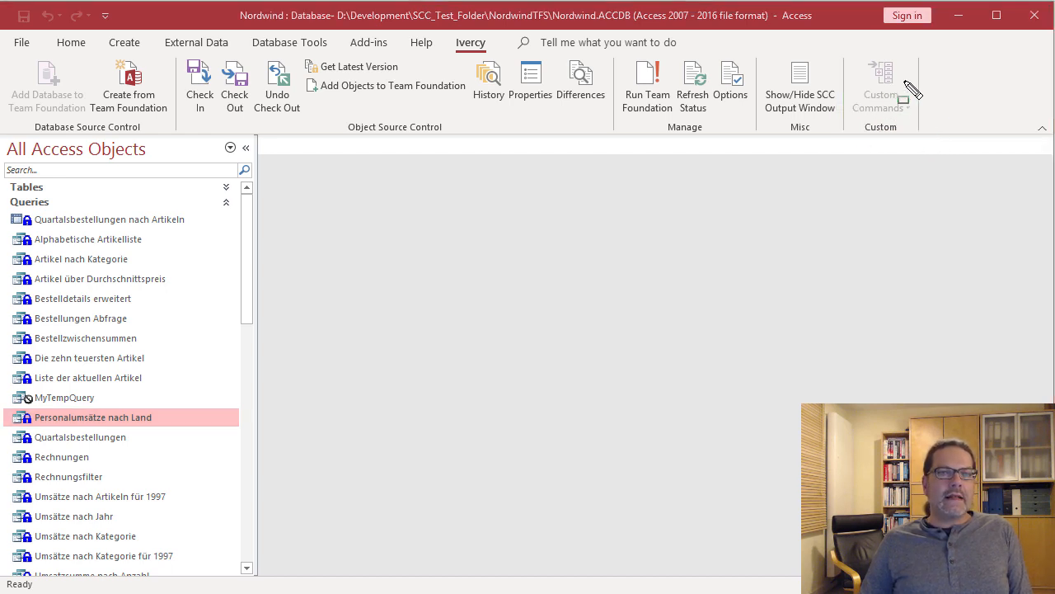
- Open the CustomCommands collection editor from Ivercy's Global Options
click(737, 89)
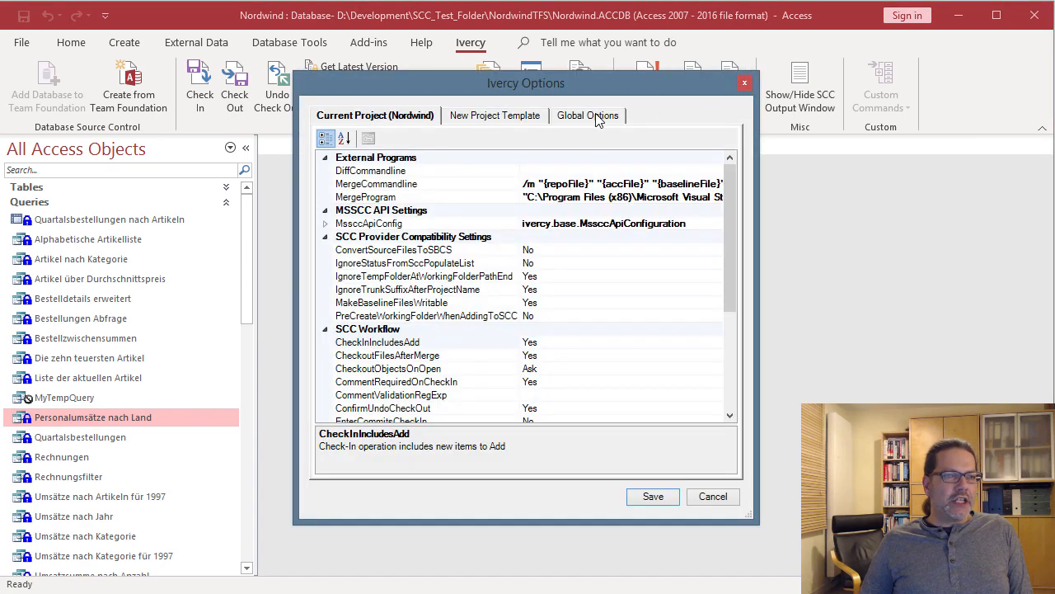
click(604, 118)
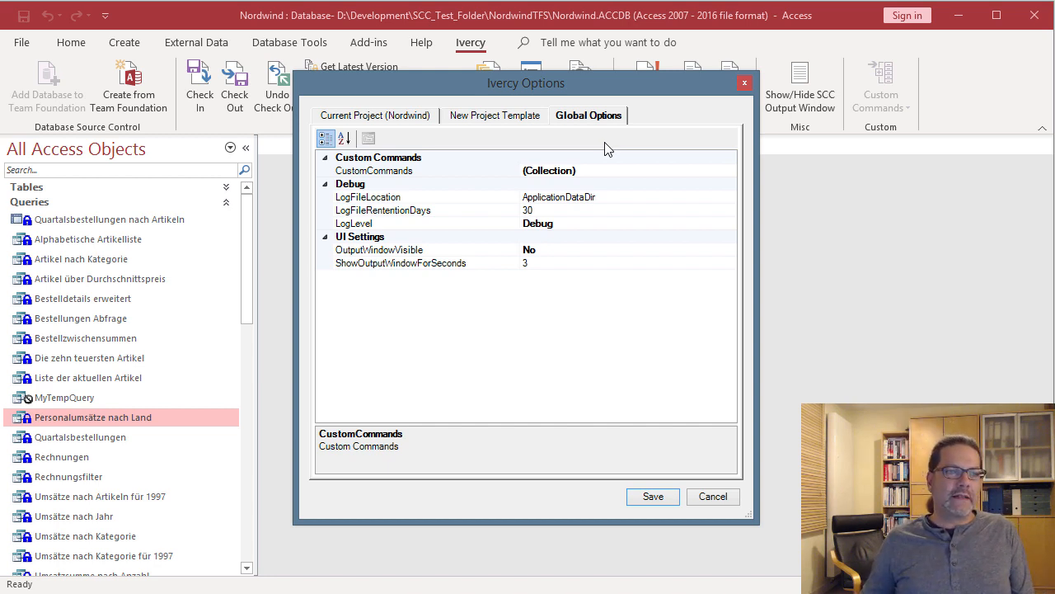
click(609, 178)
click(614, 170)
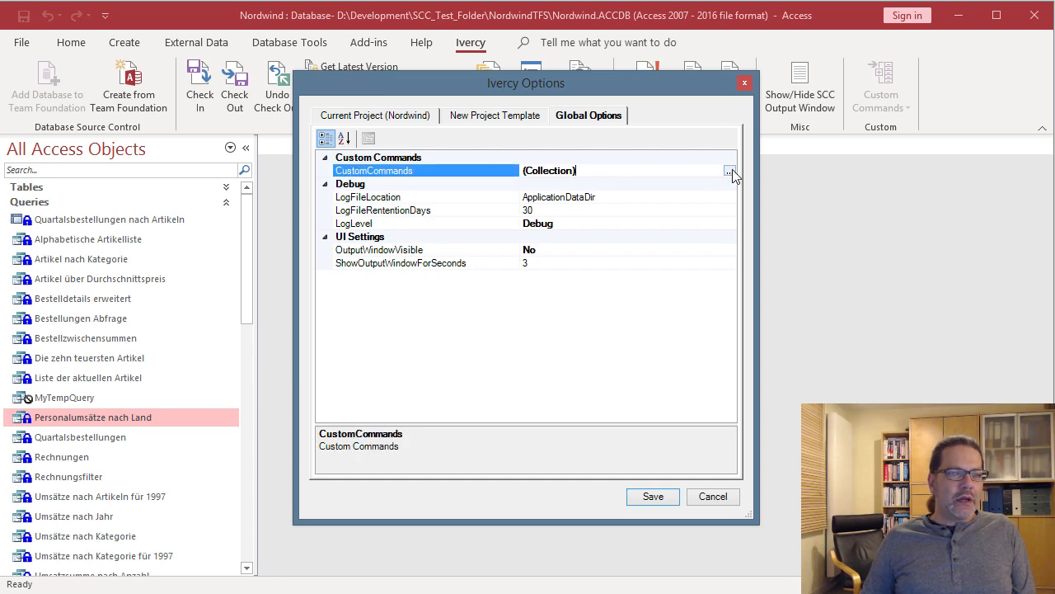
click(730, 170)
drag(304, 147, 613, 144)
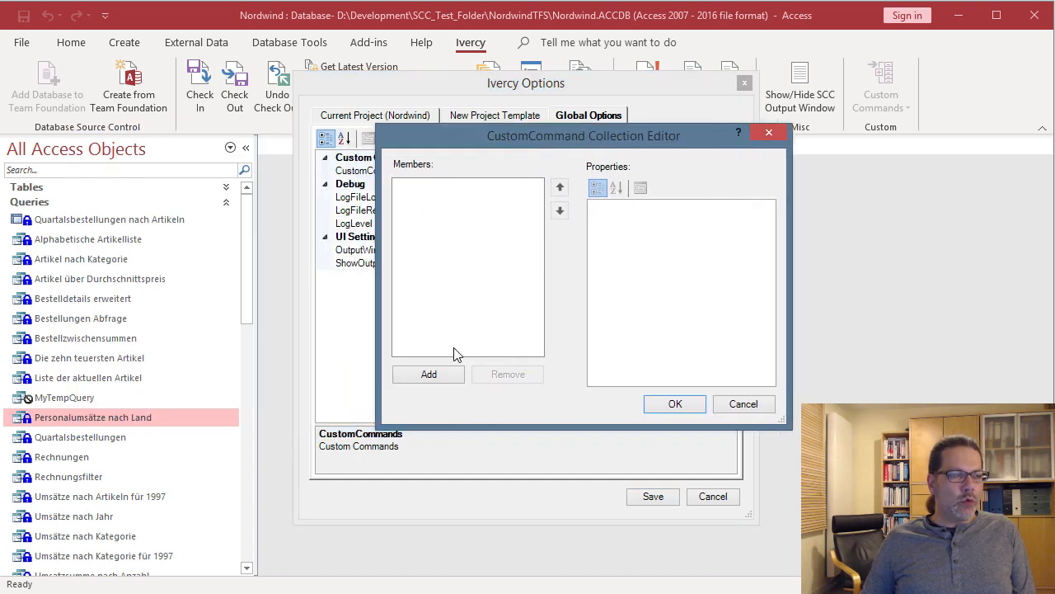
- Add a custom command with Command Notepad.exe and CommandArguments C:\tmp\Lorem.txt
click(429, 374)
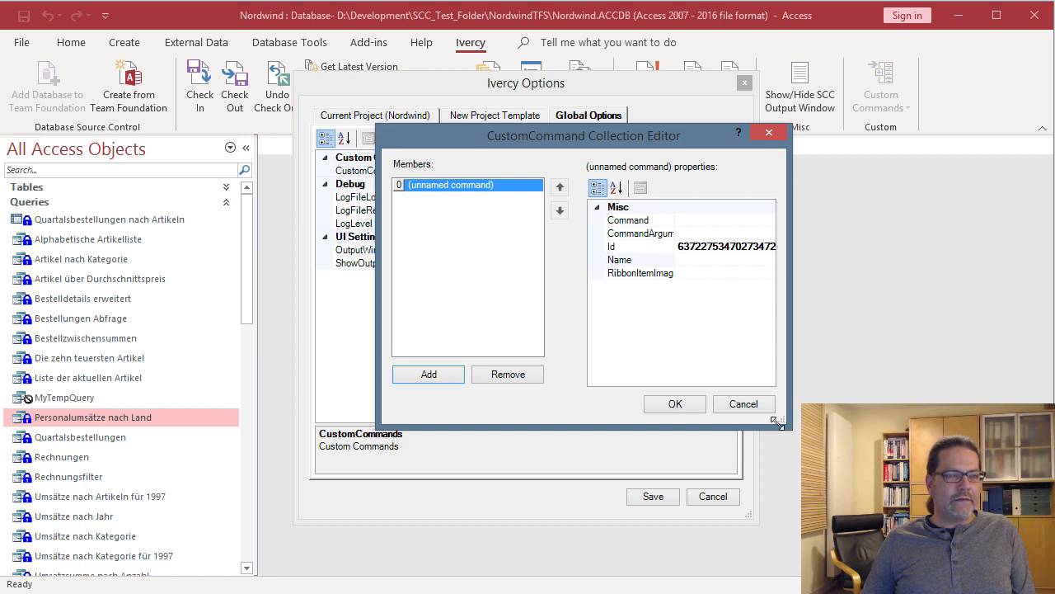
drag(783, 422, 1040, 501)
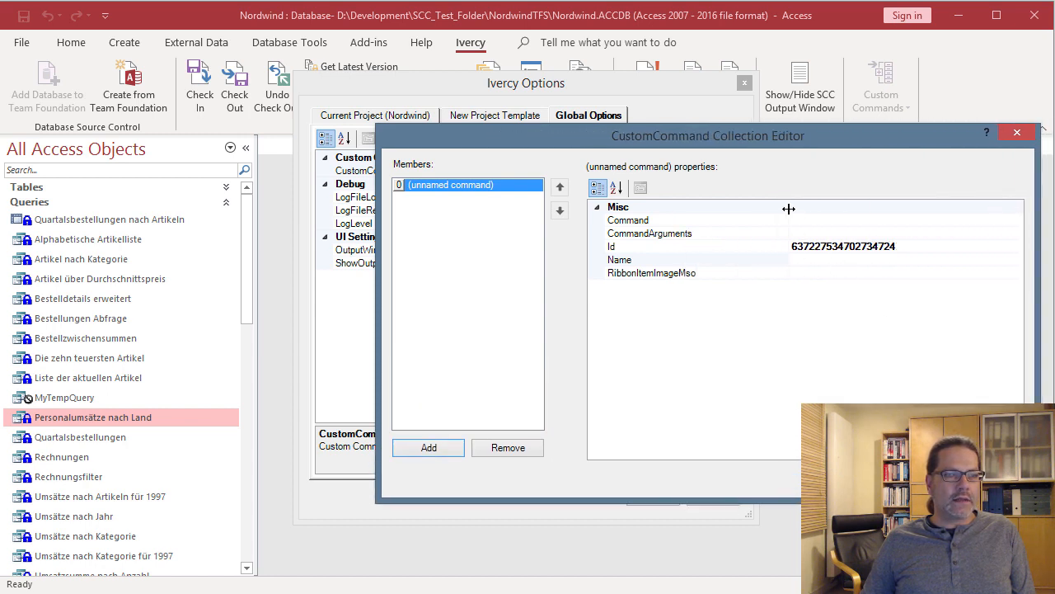
drag(789, 209, 714, 209)
key(alt+Tab)
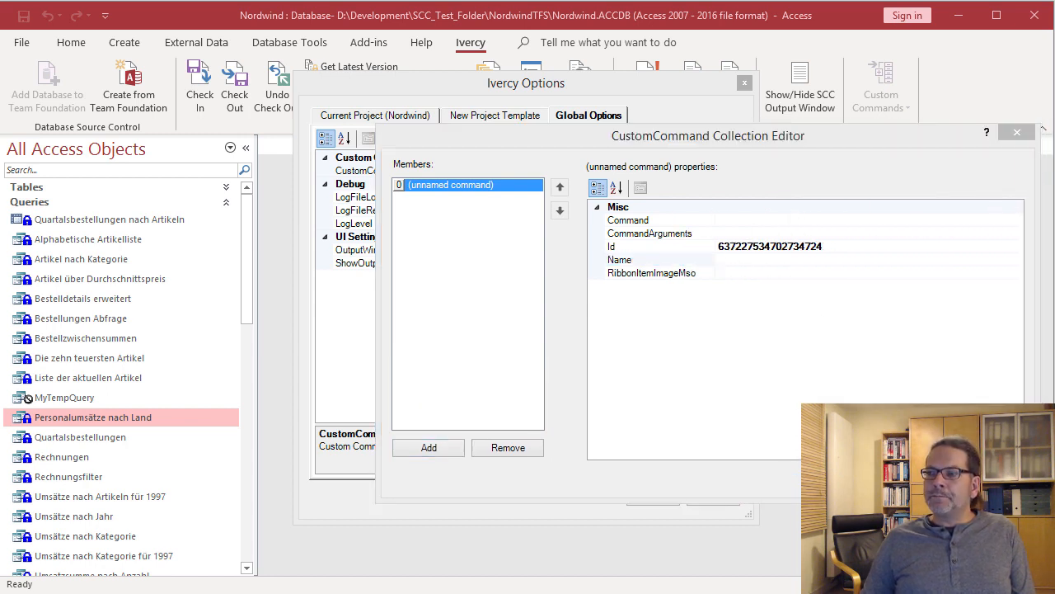
click(740, 222)
text(Notepad.exe)
click(755, 234)
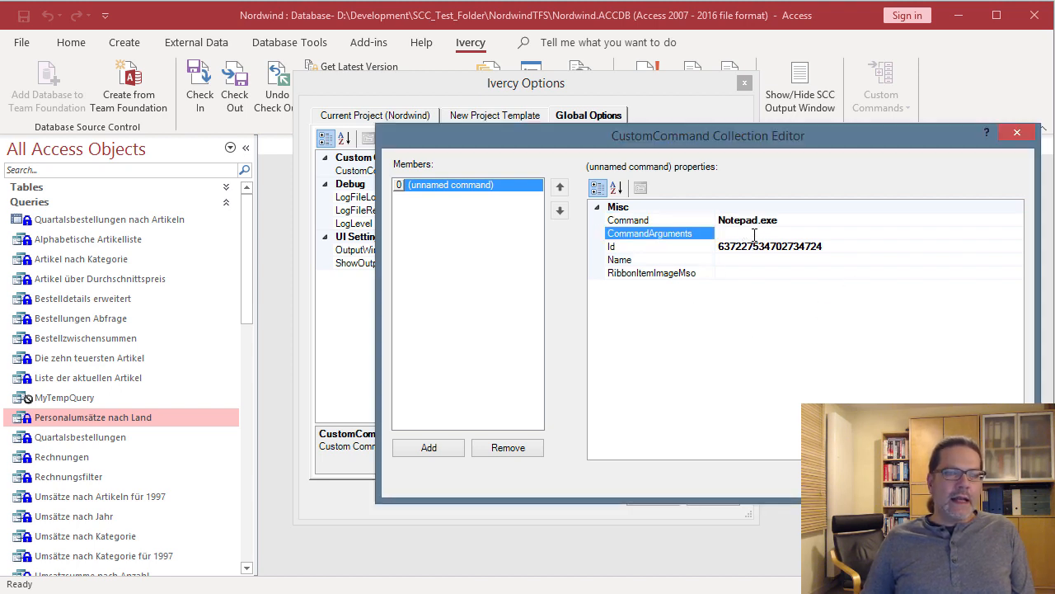
key(alt+Tab)
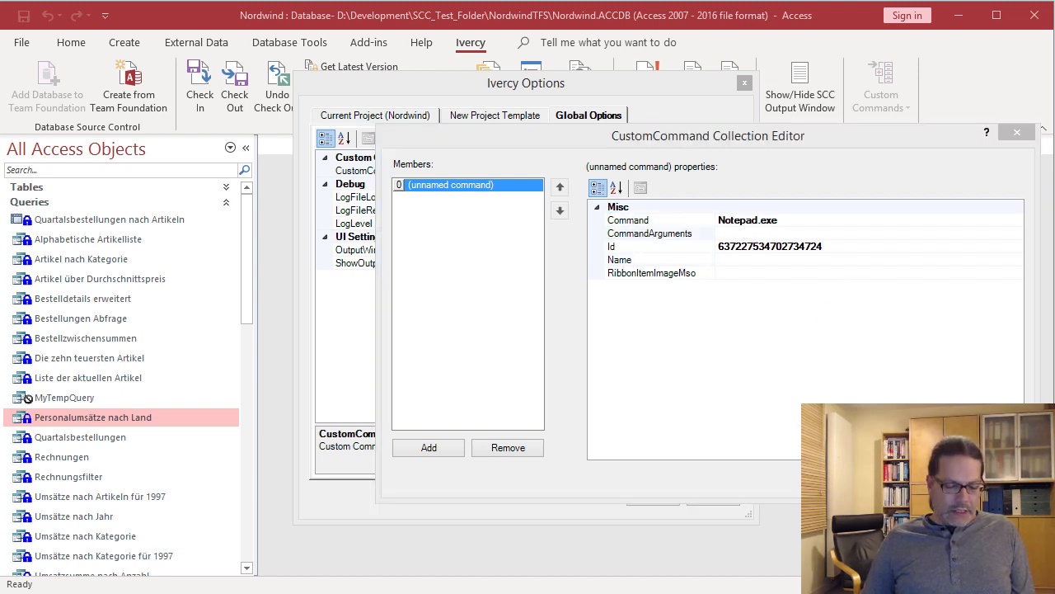
click(737, 235)
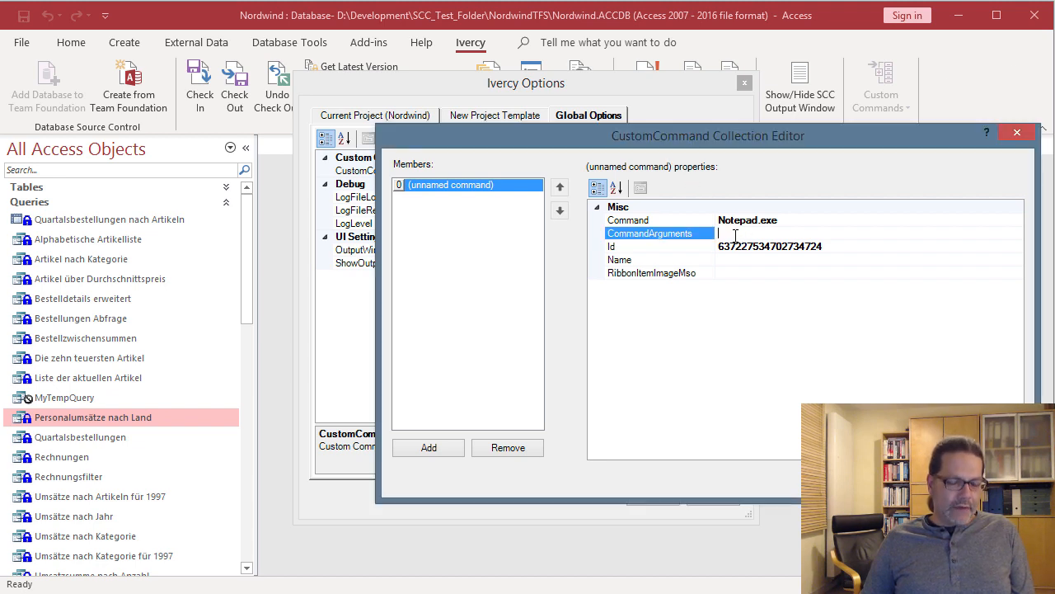
text(C:\Tmp\Lorem.txt)
click(755, 259)
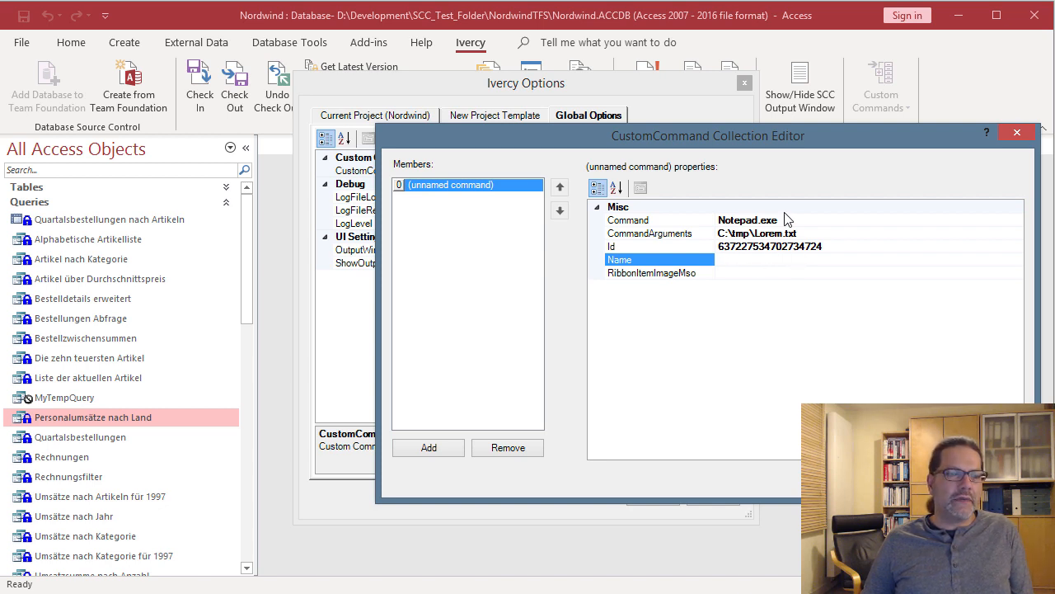
- Name the command 'Open Notepad', set RibbonItemImageMso to ViewPrintLayoutView, and save the options
click(738, 273)
click(738, 260)
text(Open Not)
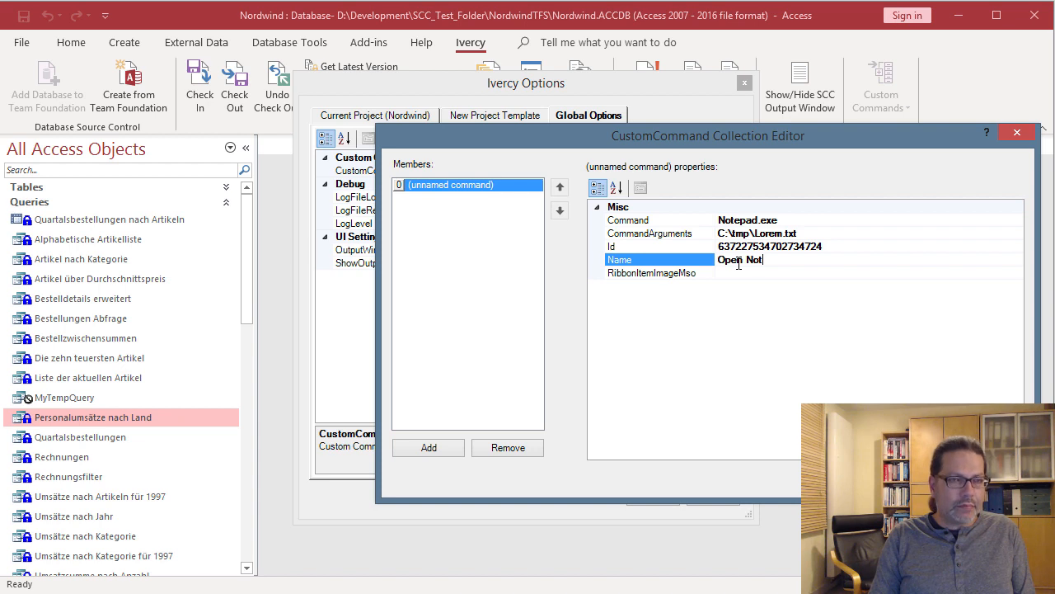
text(epad)
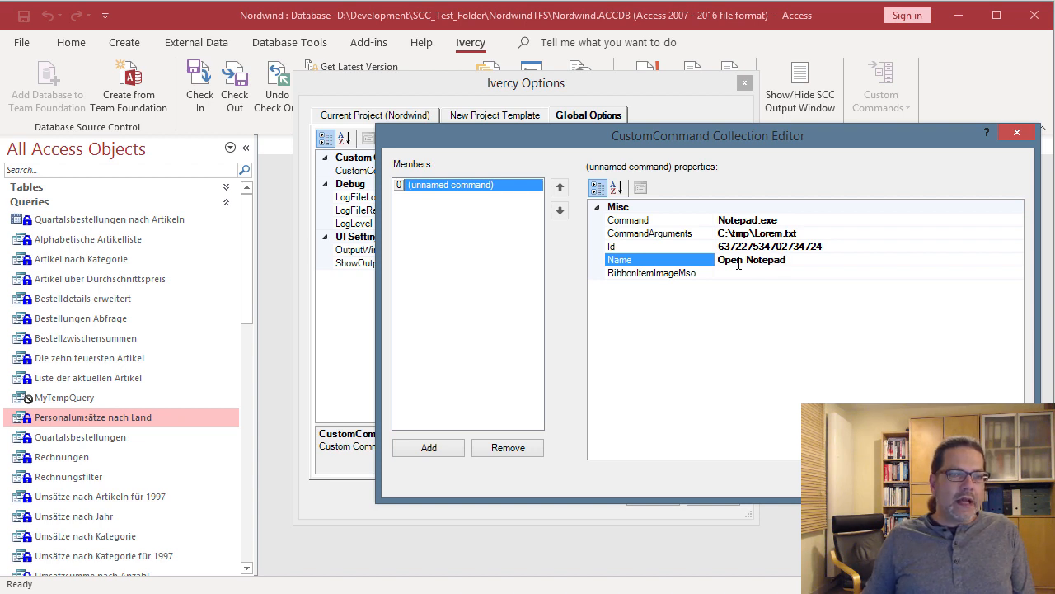
key(Return)
click(748, 273)
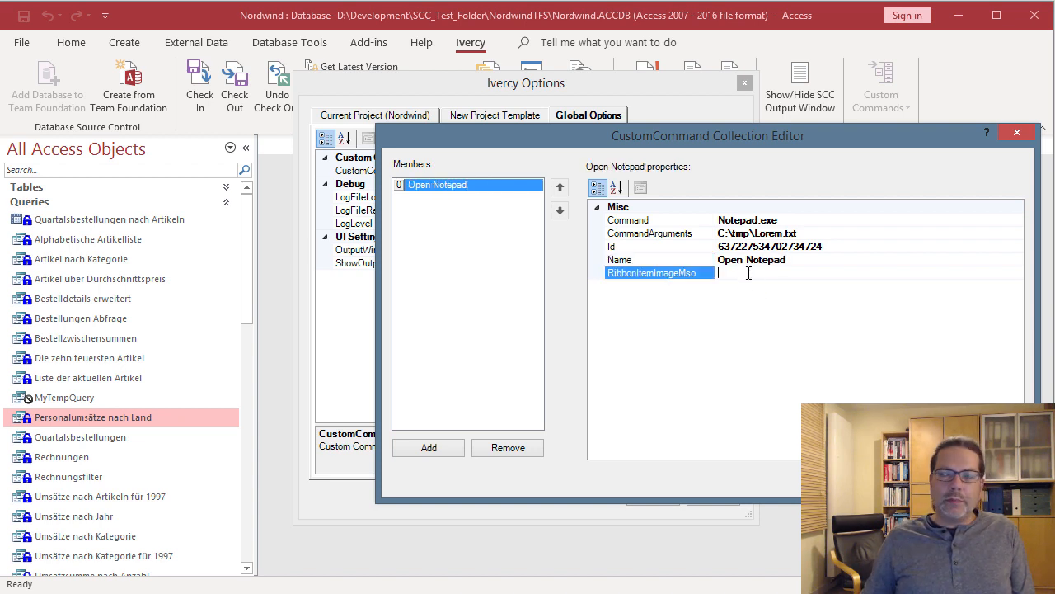
key(alt+Tab)
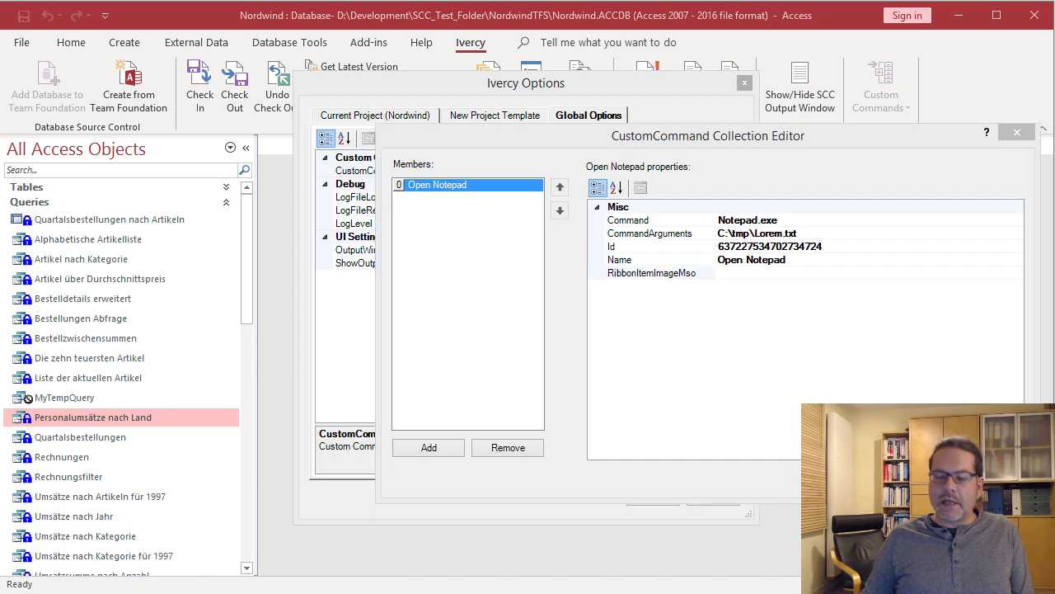
click(749, 272)
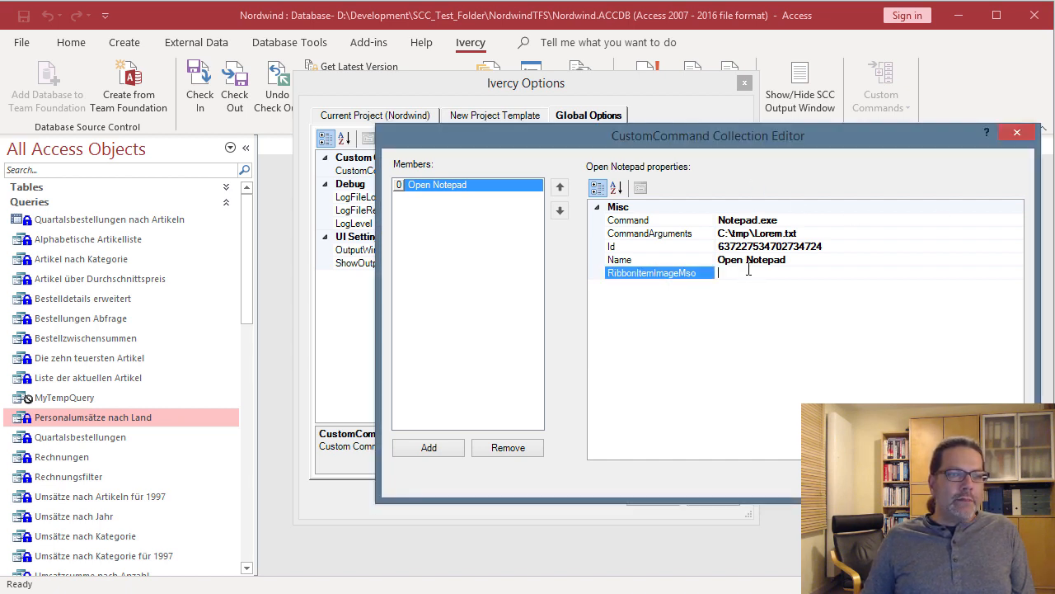
text(ViewPrintLayoutView)
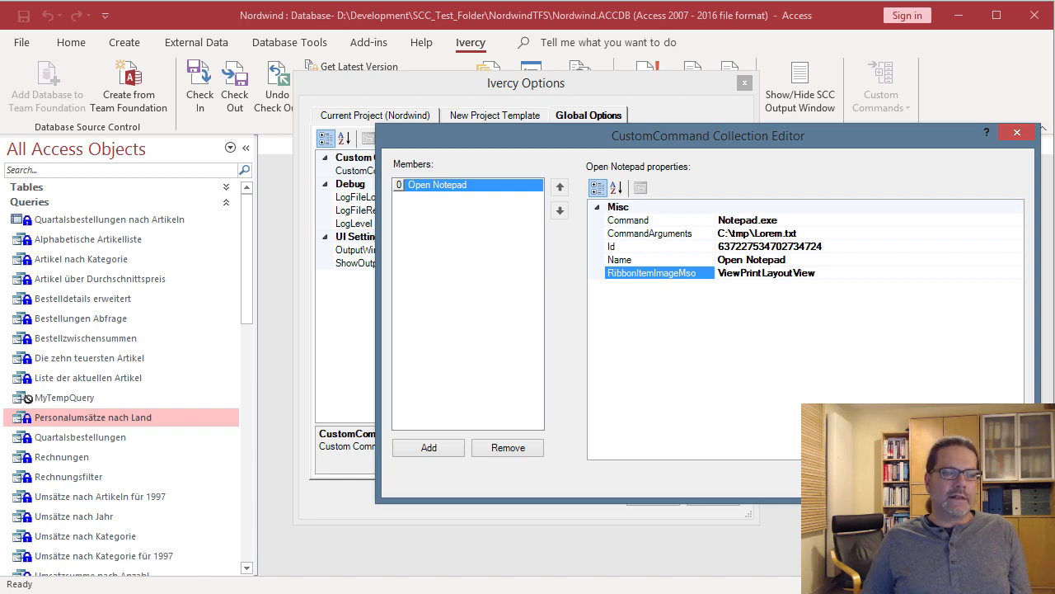
click(911, 478)
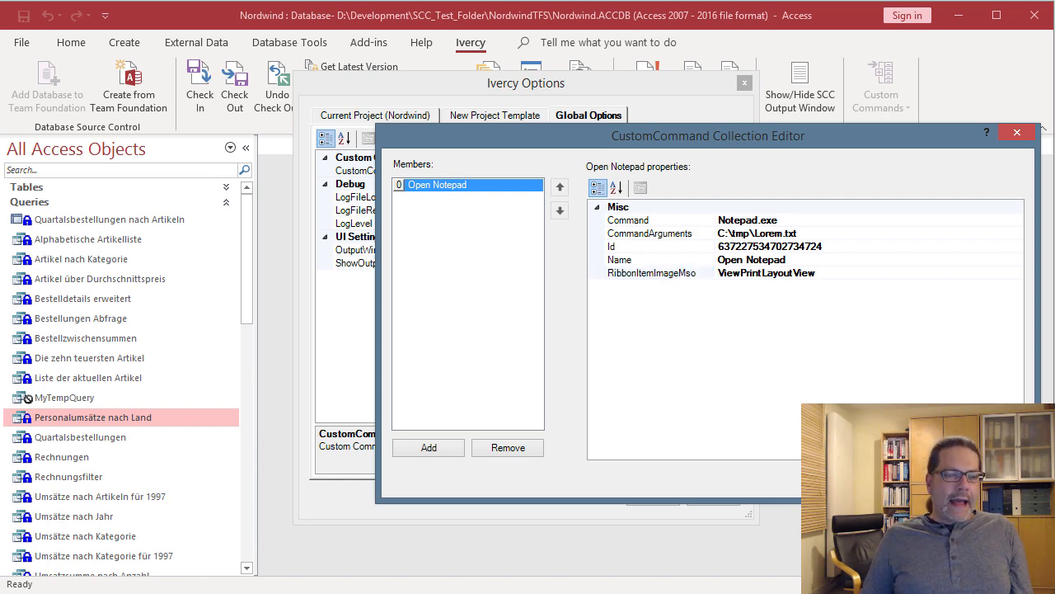
click(910, 477)
click(640, 495)
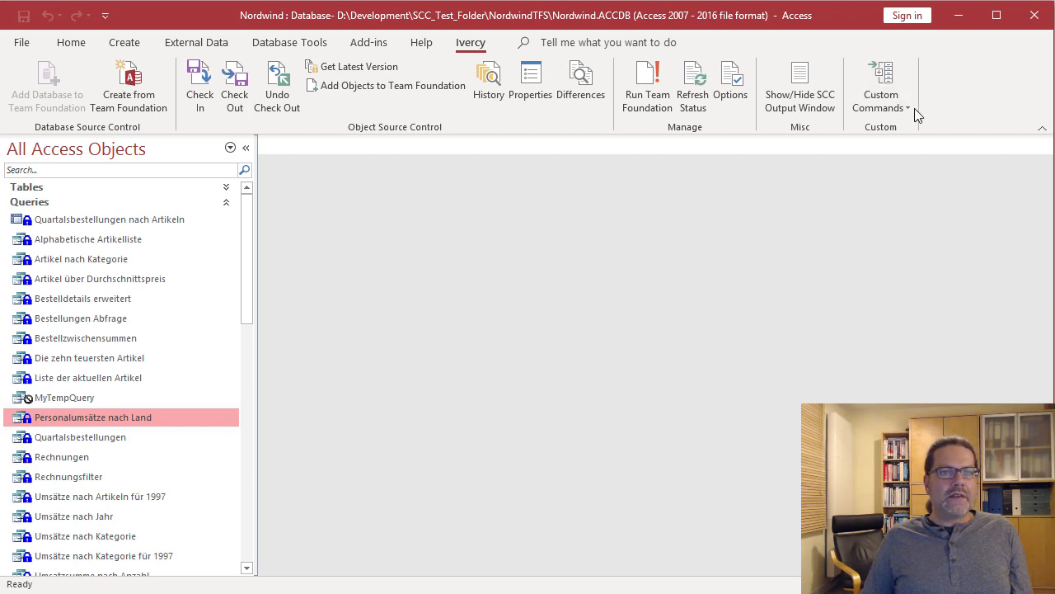
click(911, 109)
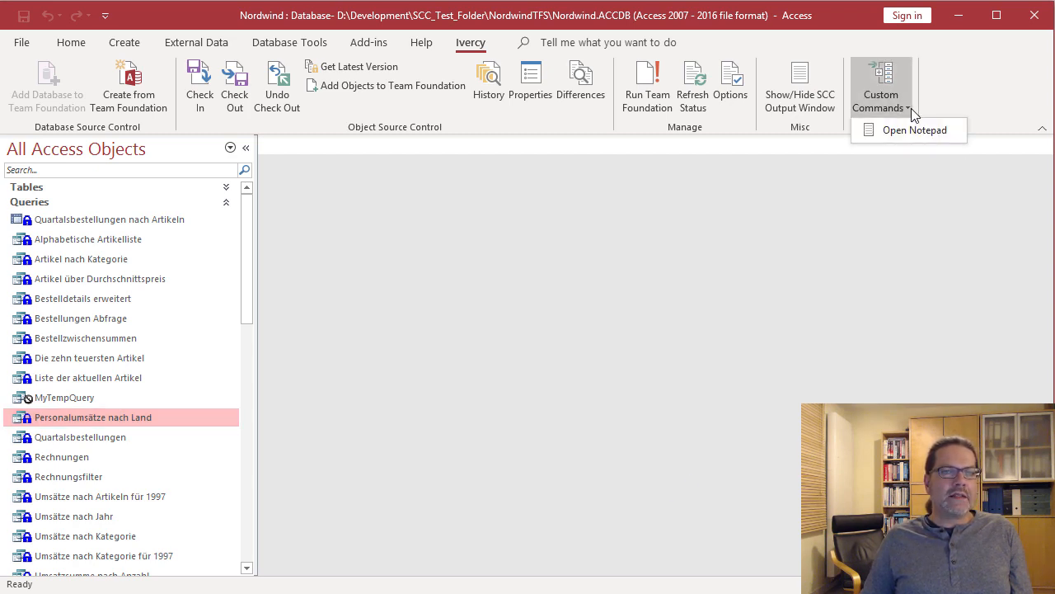
click(930, 131)
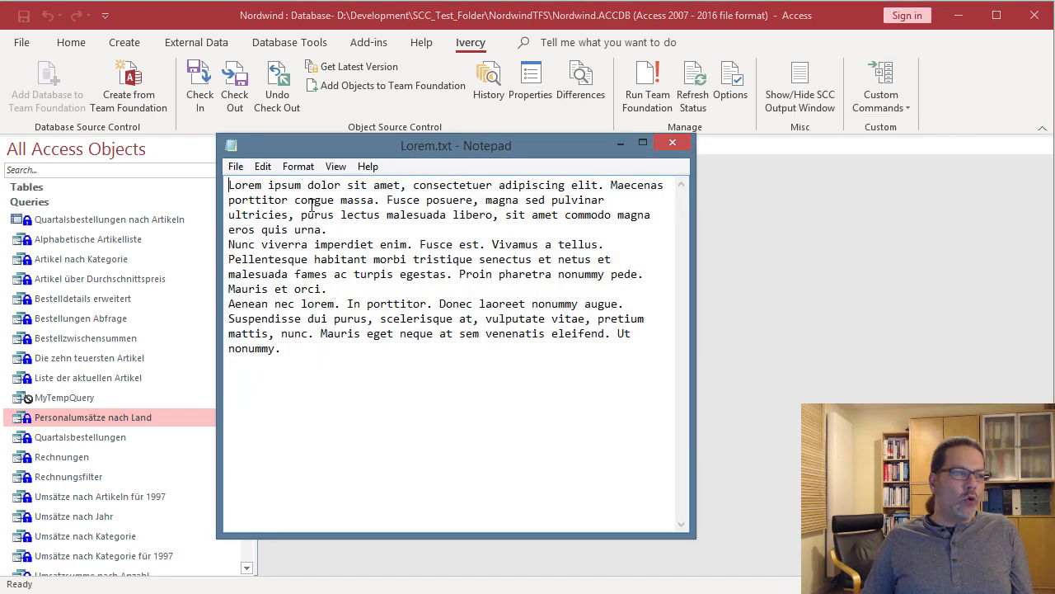
drag(413, 149, 524, 146)
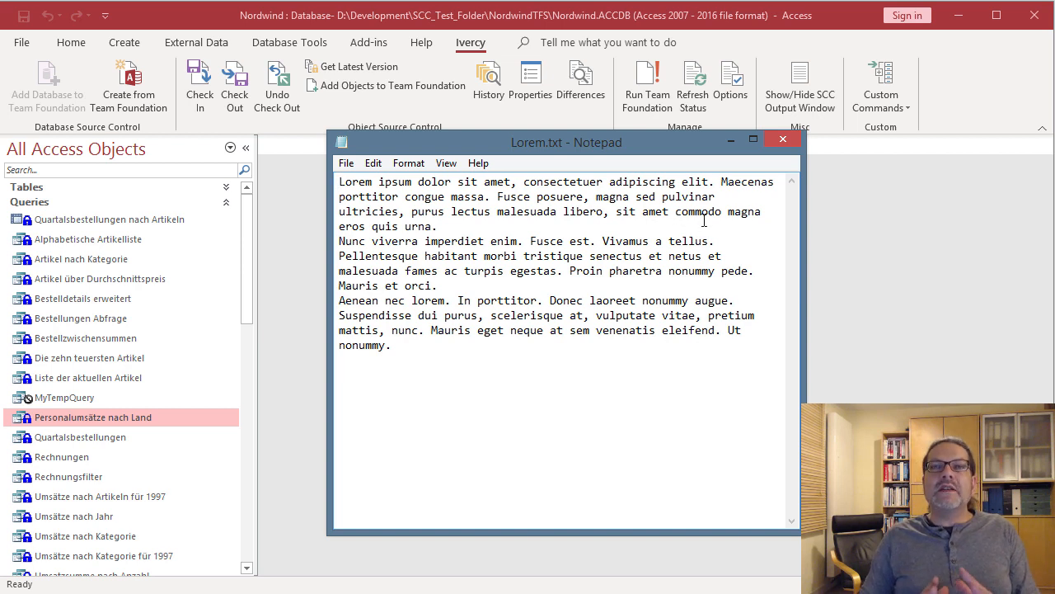
click(784, 142)
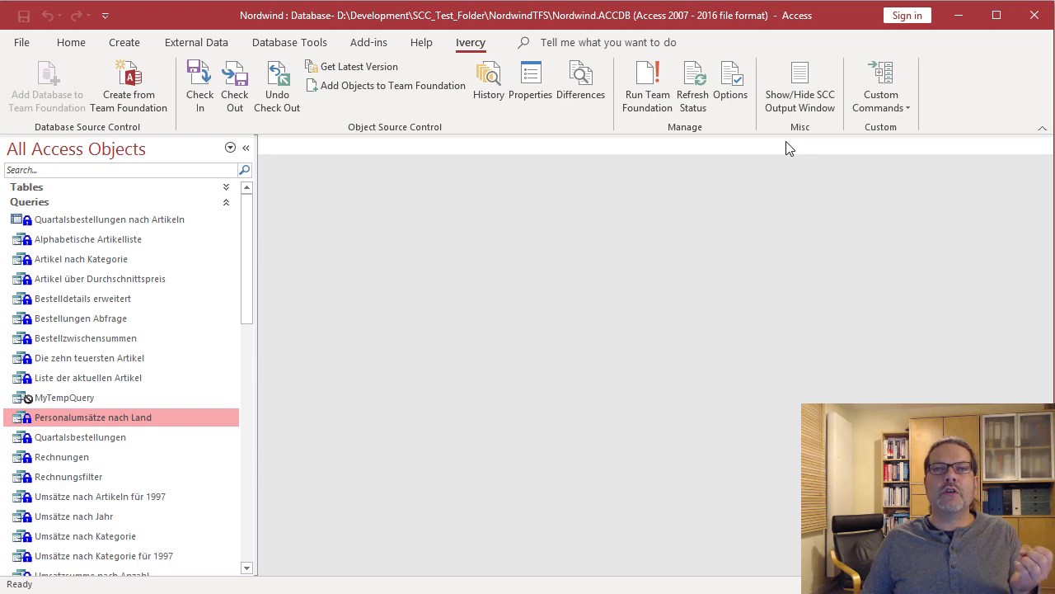
- Reopen the Global Options CustomCommands editor and add a new command
click(739, 95)
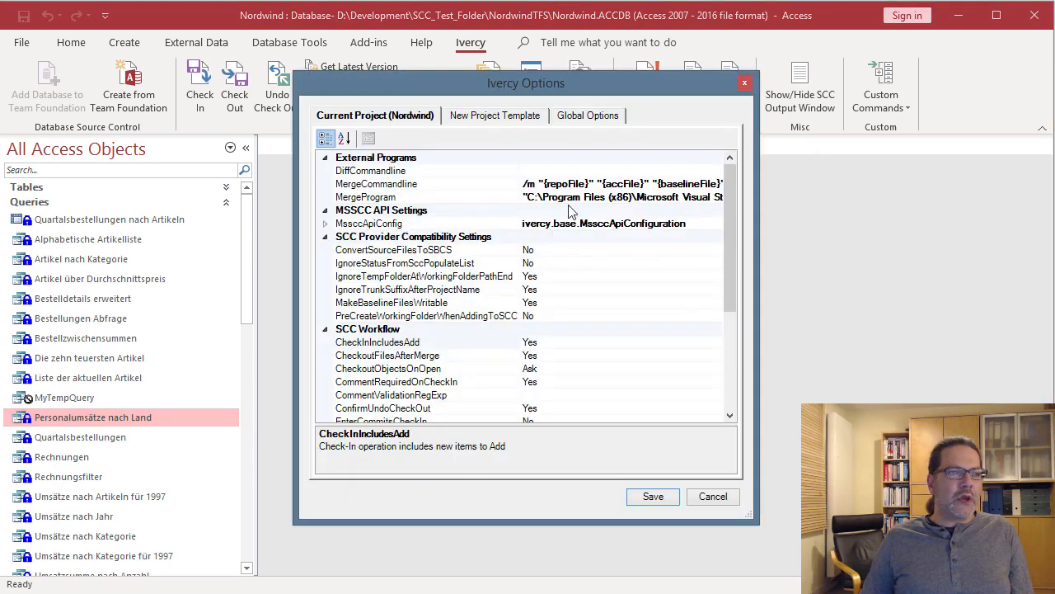
click(613, 121)
click(612, 170)
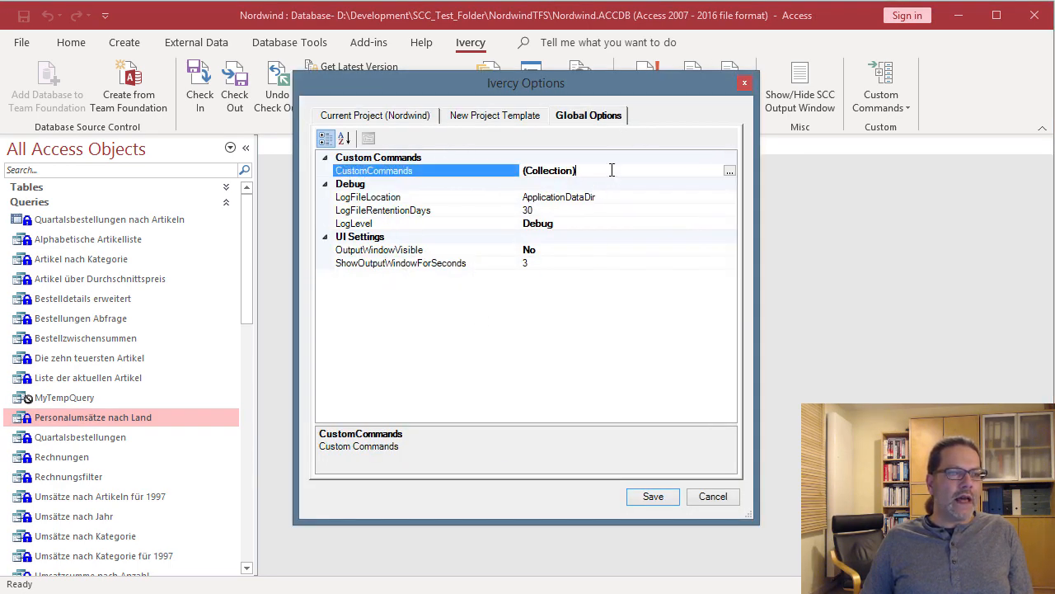
click(731, 172)
drag(279, 153, 528, 138)
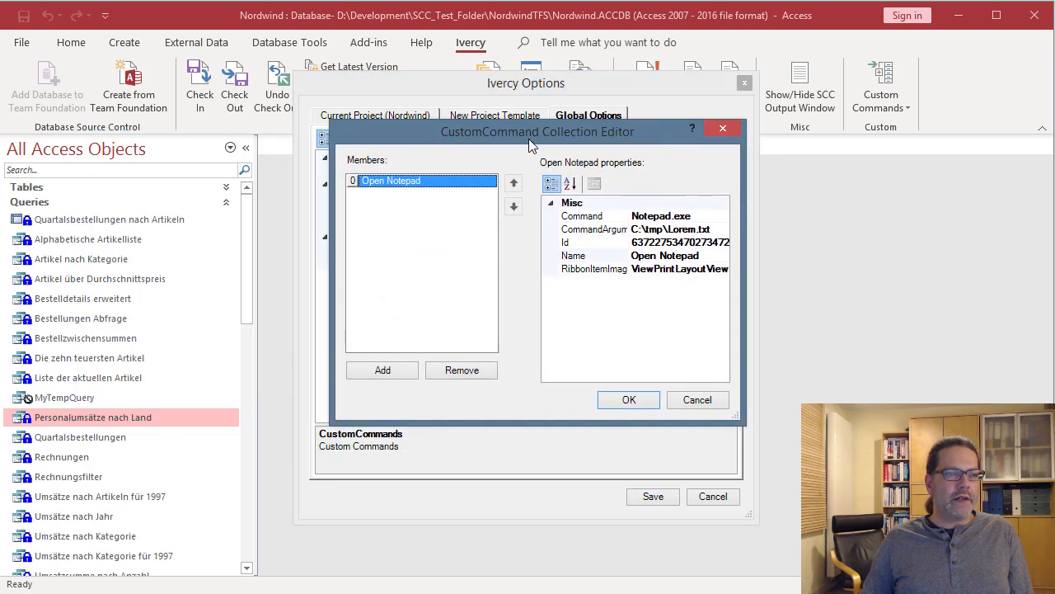
drag(726, 419, 972, 551)
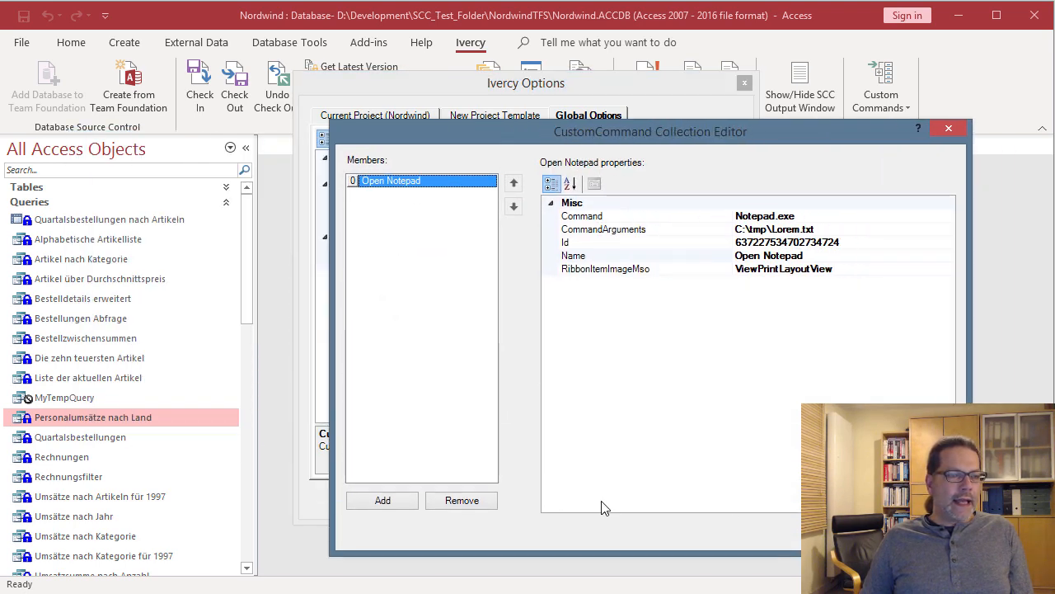
click(382, 501)
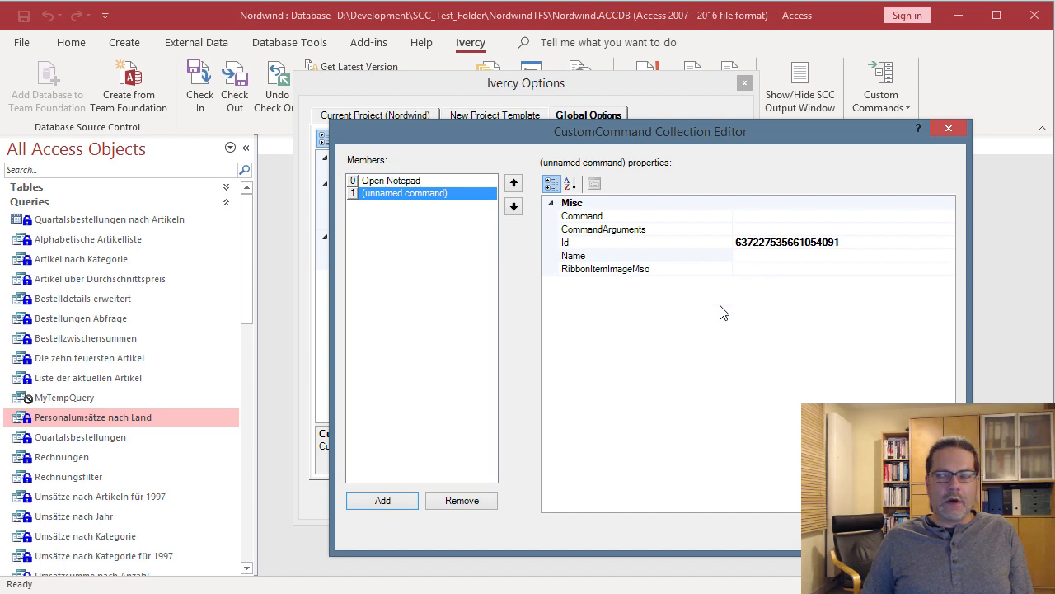
- Name the new command 'Start Build'
key(alt+Tab)
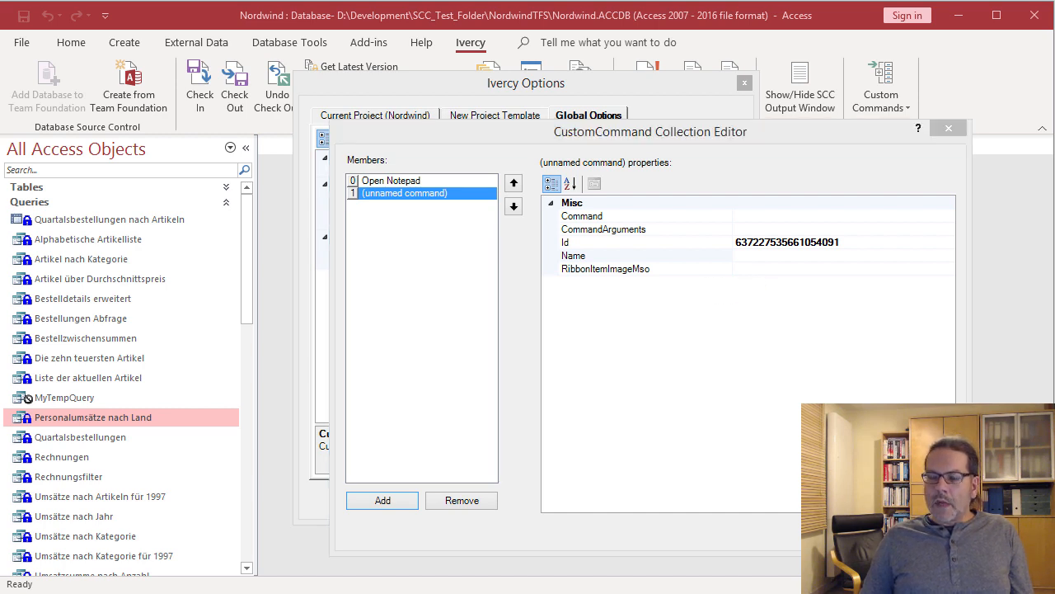
click(745, 267)
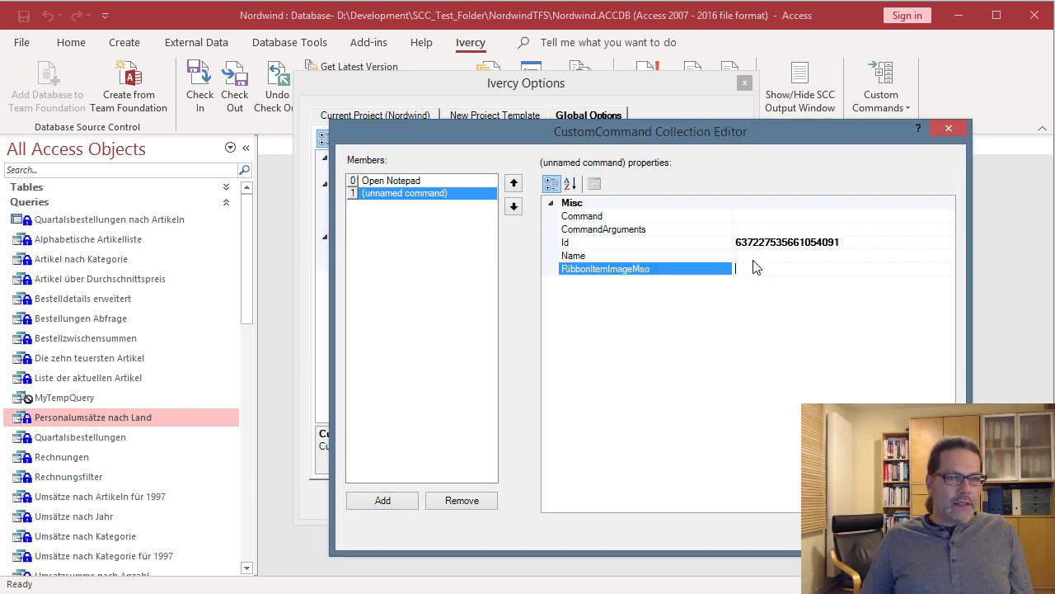
click(752, 256)
text(Build Release)
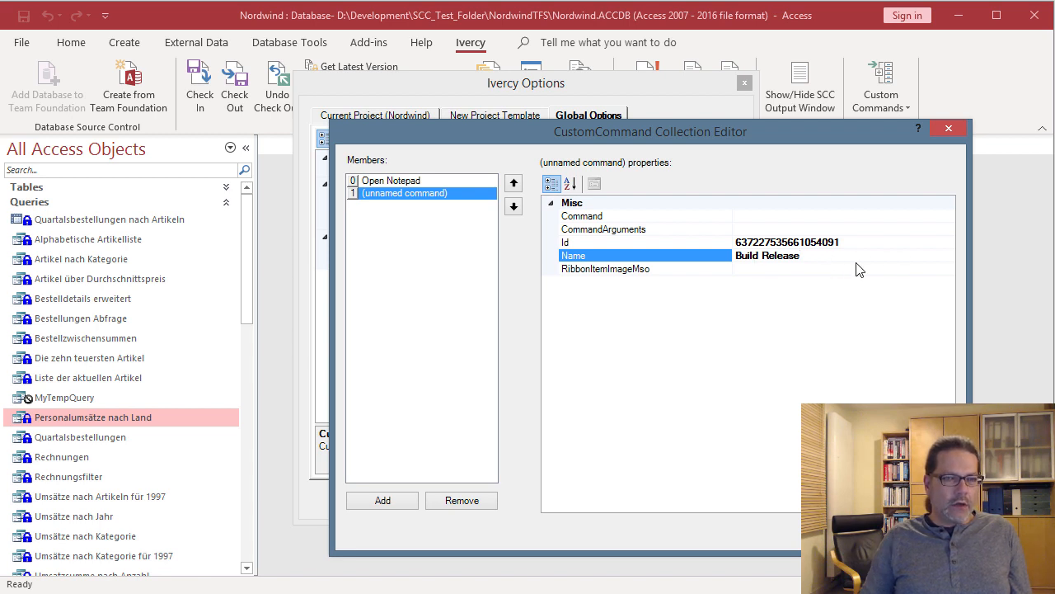
key(BackSpace)
key(BackSpace)
key(BackSpace)
key(BackSpace)
key(BackSpace)
key(BackSpace)
key(BackSpace)
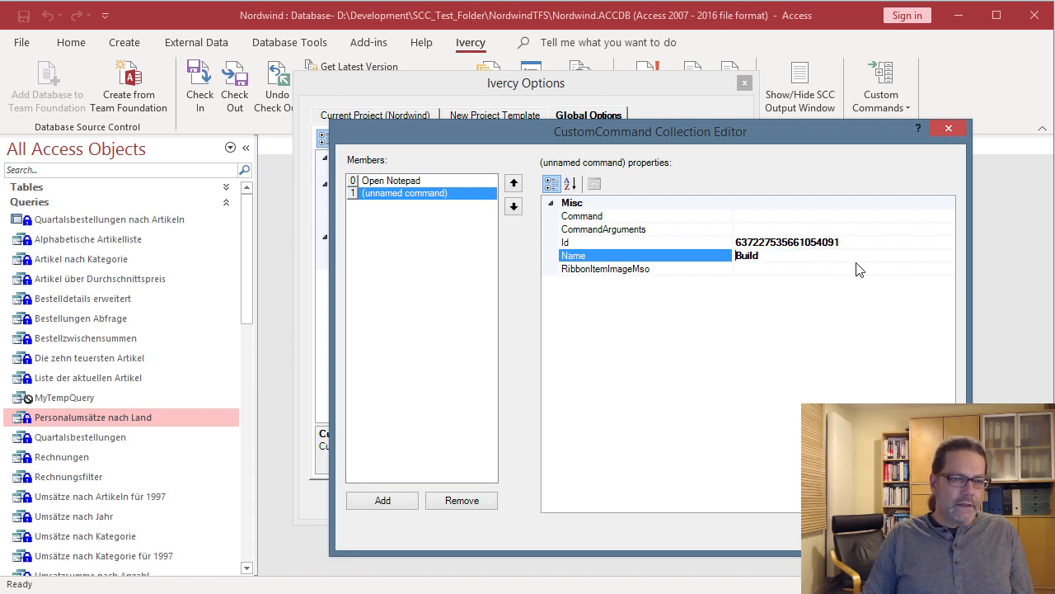
key(Home)
text(Start)
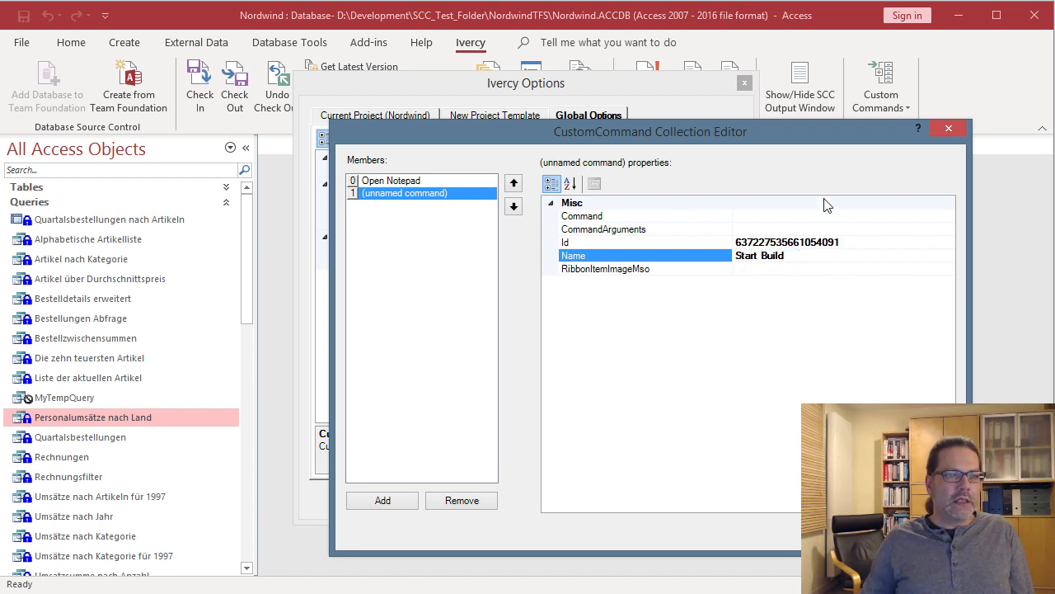
click(754, 230)
- Set the command's Command value to {$Environment.ComSpec}
click(754, 215)
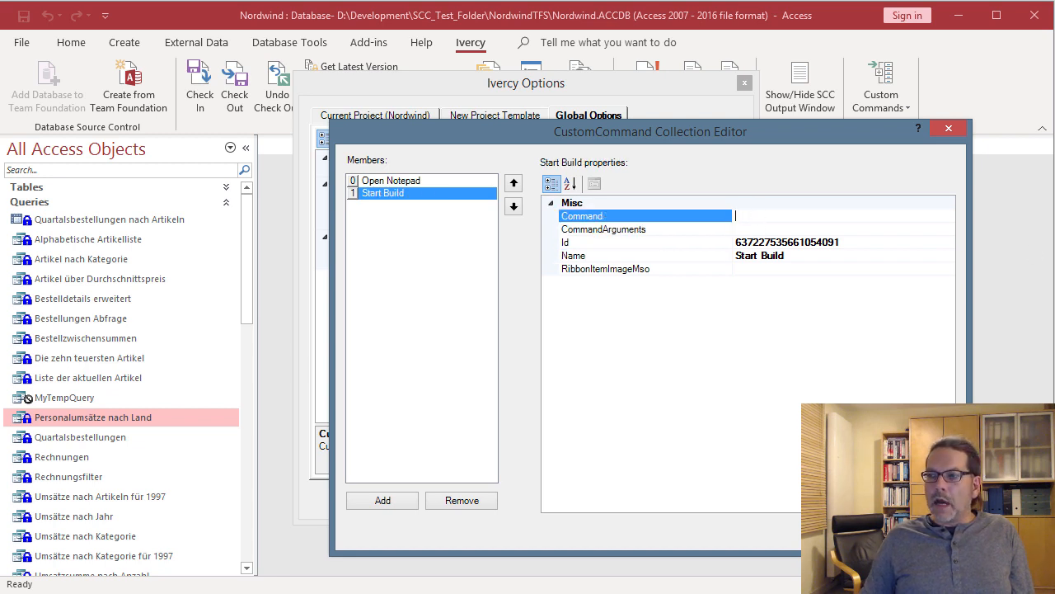
key(alt+Tab)
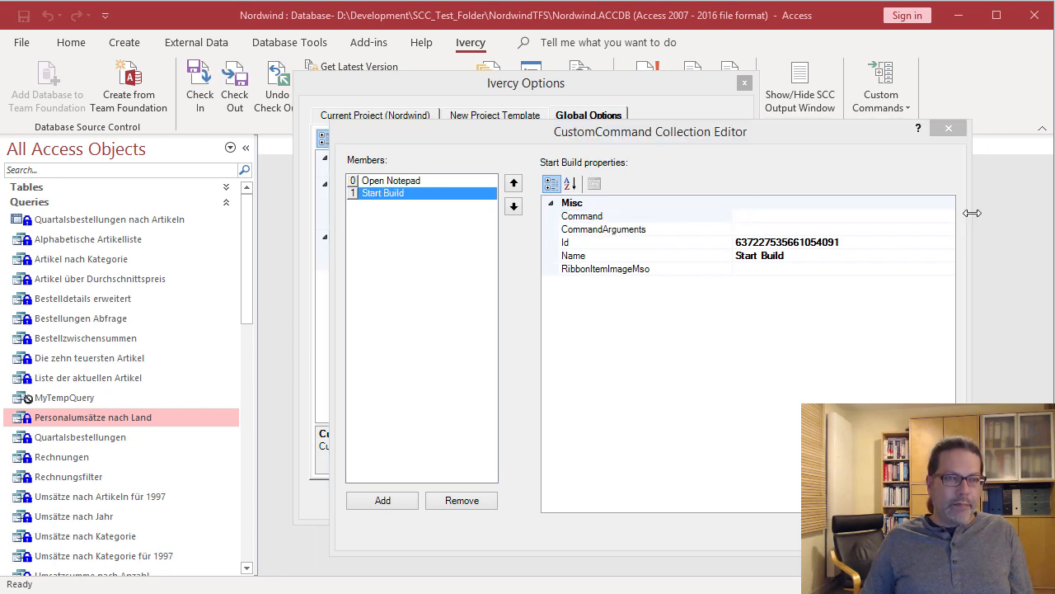
click(759, 215)
text({$Environment.ComSpec})
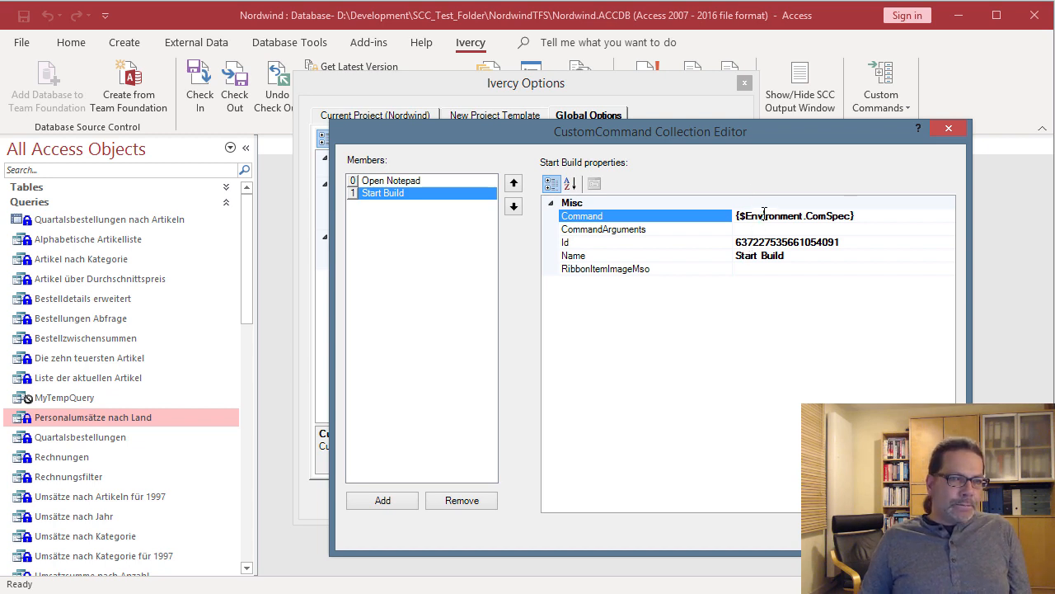
drag(803, 217, 749, 218)
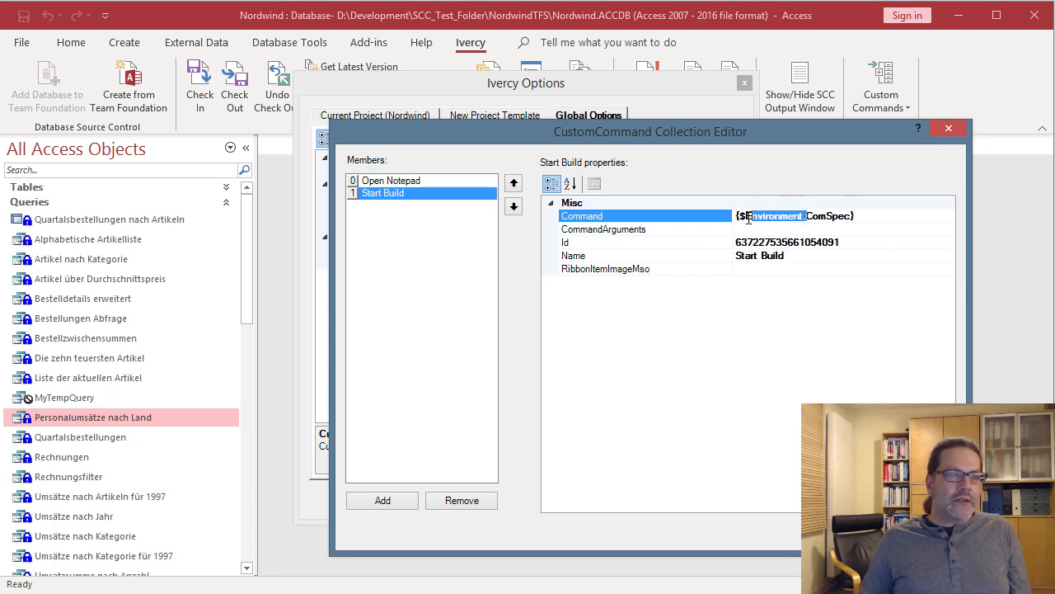
click(811, 230)
click(808, 217)
drag(807, 216, 850, 216)
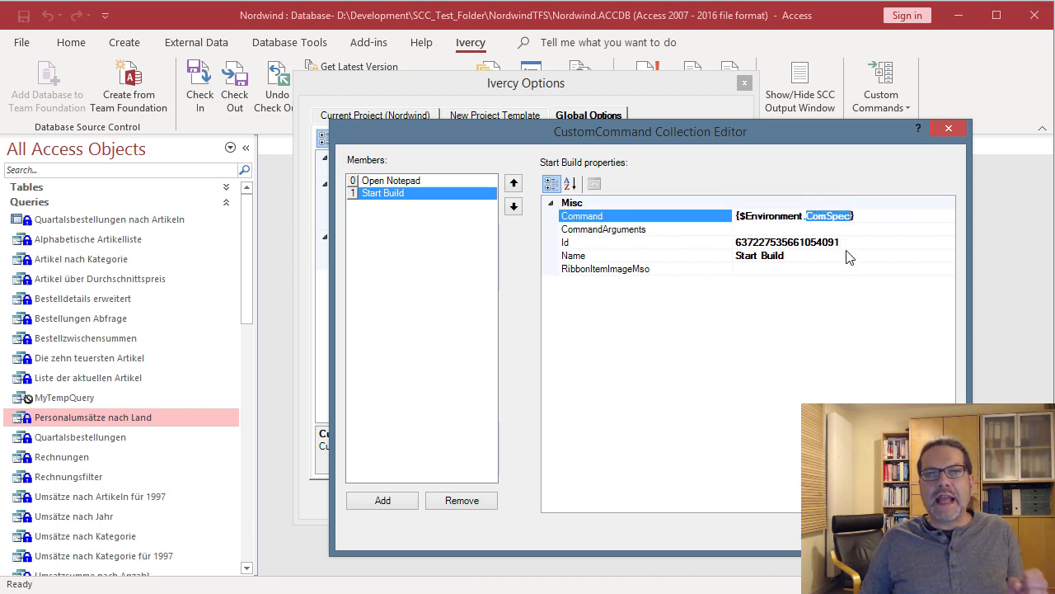
click(797, 229)
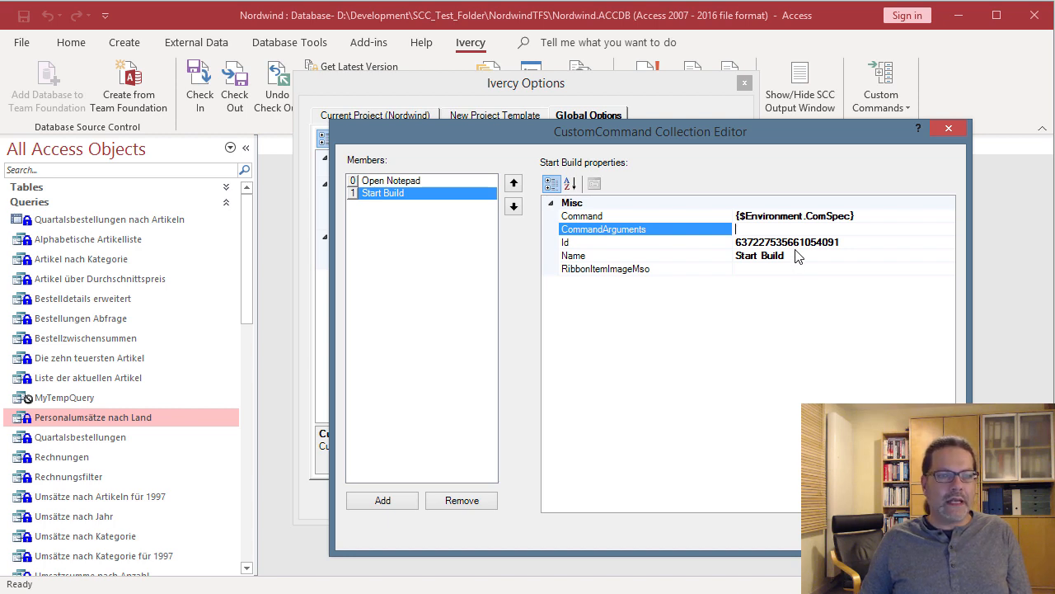
key(alt+Tab)
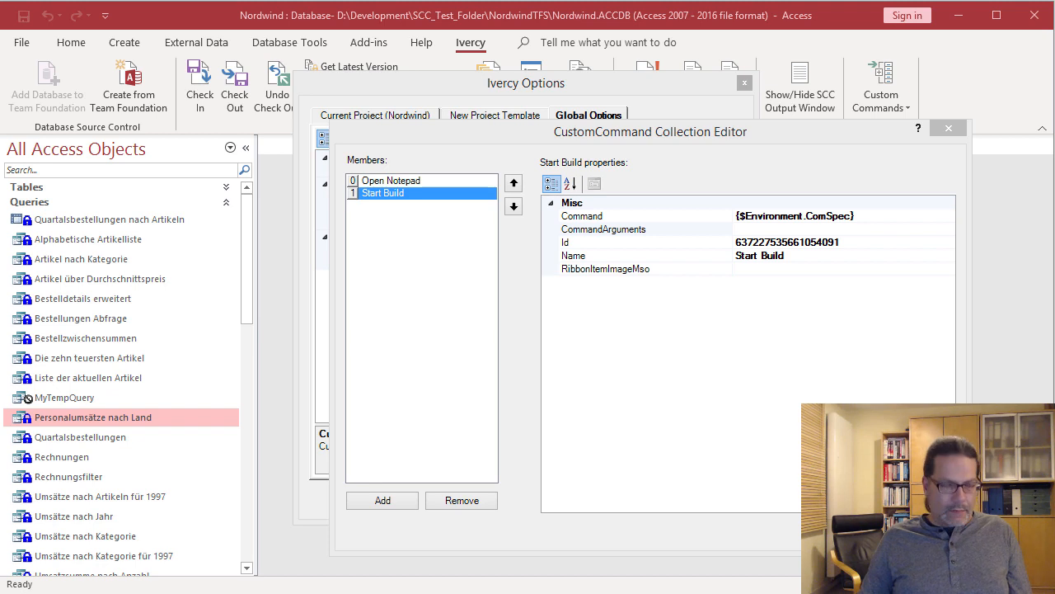
- Paste Start Build's argument string and widen the editor to show the full CommandArguments
click(777, 230)
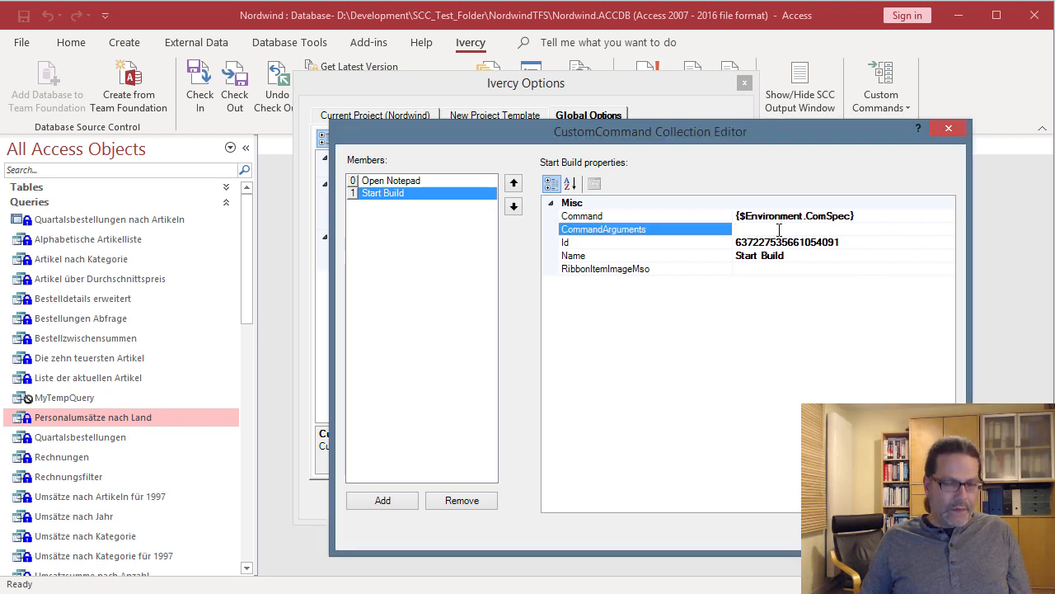
key(ctrl+v)
drag(453, 135, 278, 130)
drag(792, 546, 1044, 548)
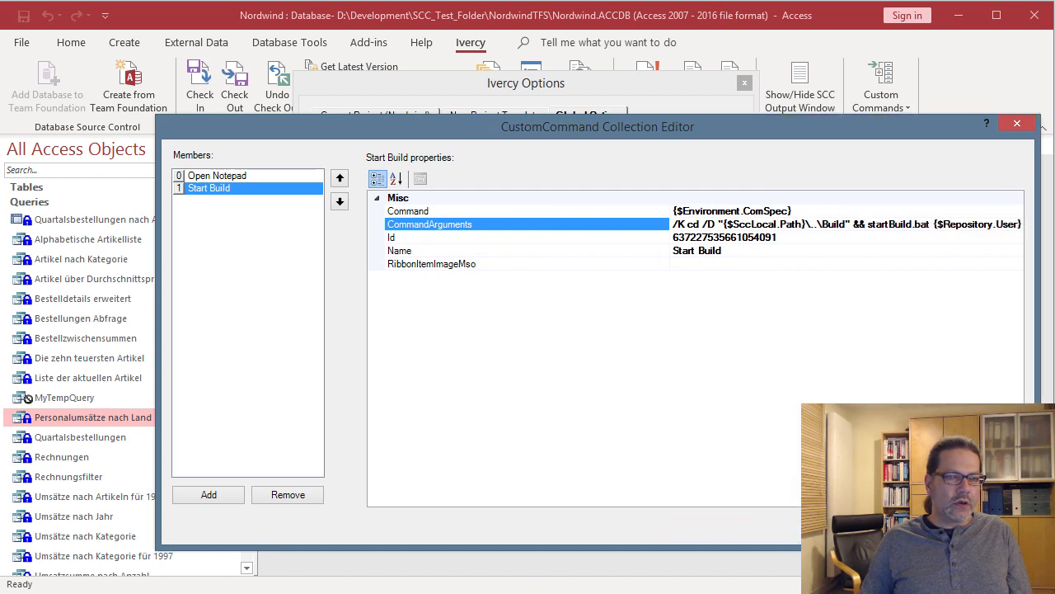
drag(672, 200, 496, 201)
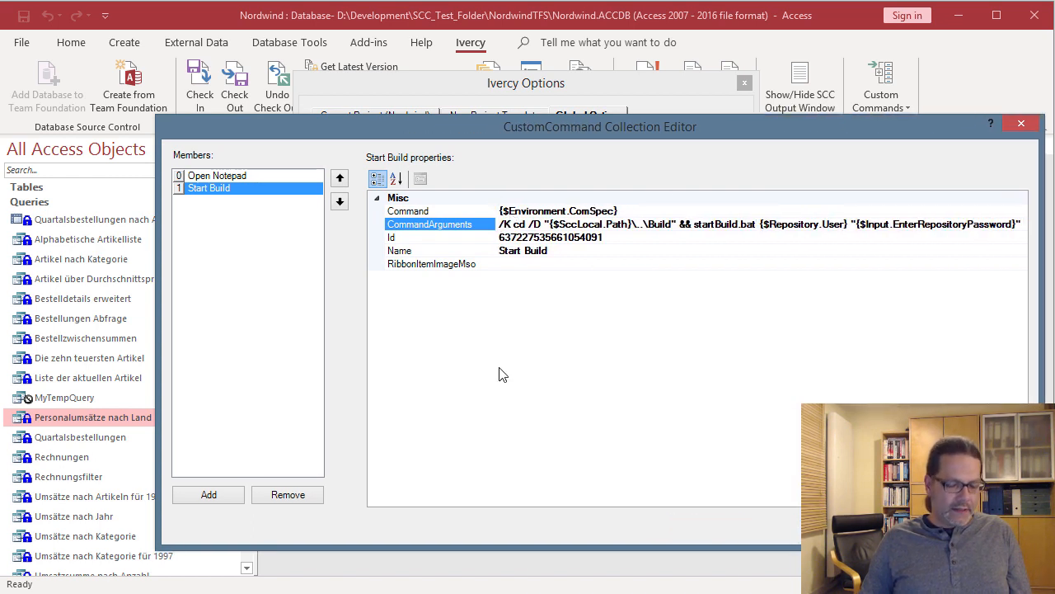
key(alt+Tab)
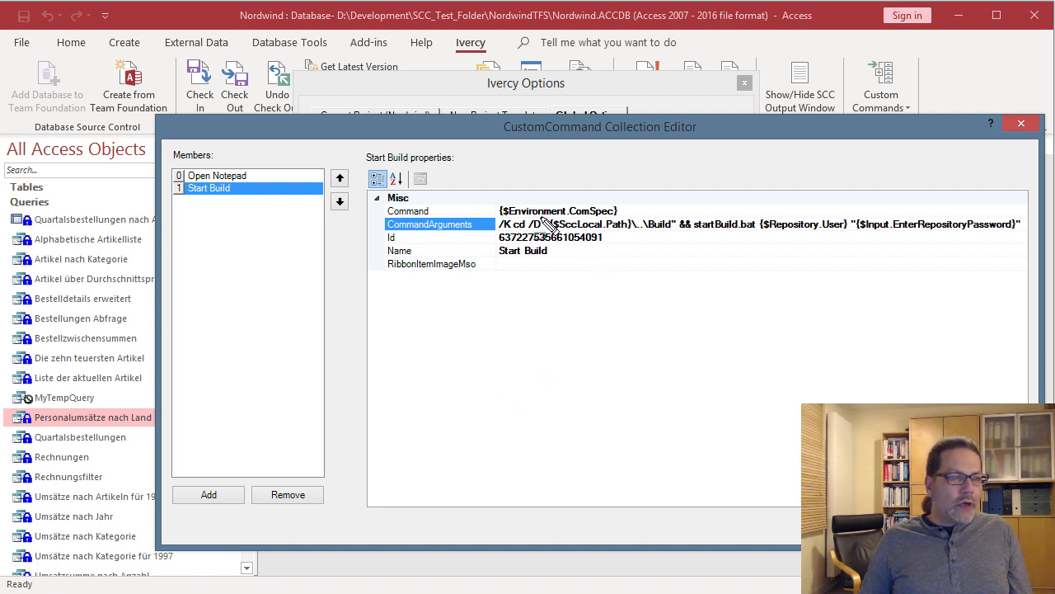
drag(541, 217, 636, 232)
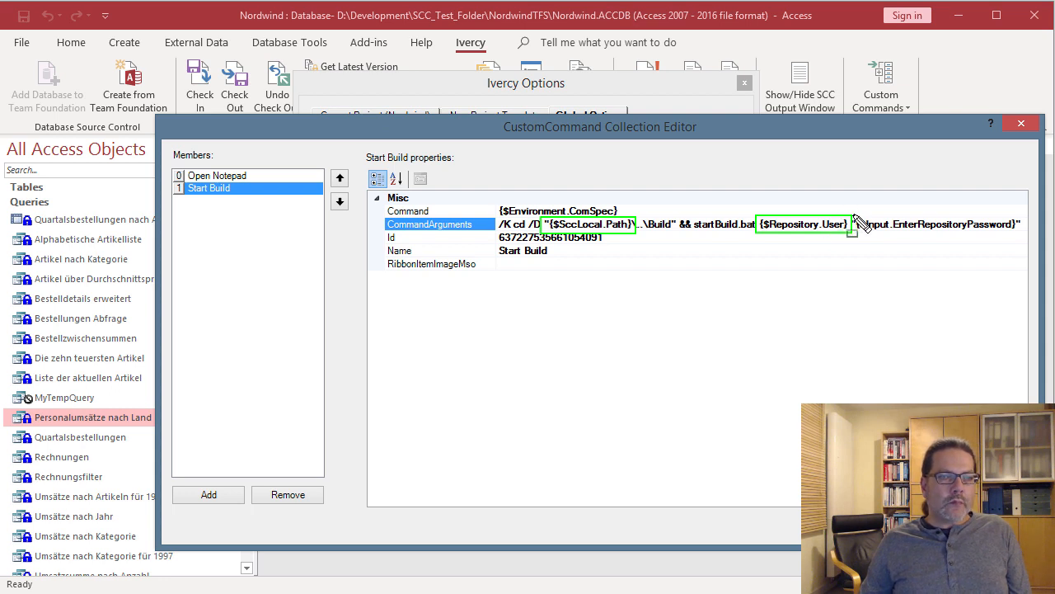
mouse_move(856, 217)
mouse_down()
mouse_move(876, 234)
mouse_move(1023, 234)
mouse_up()
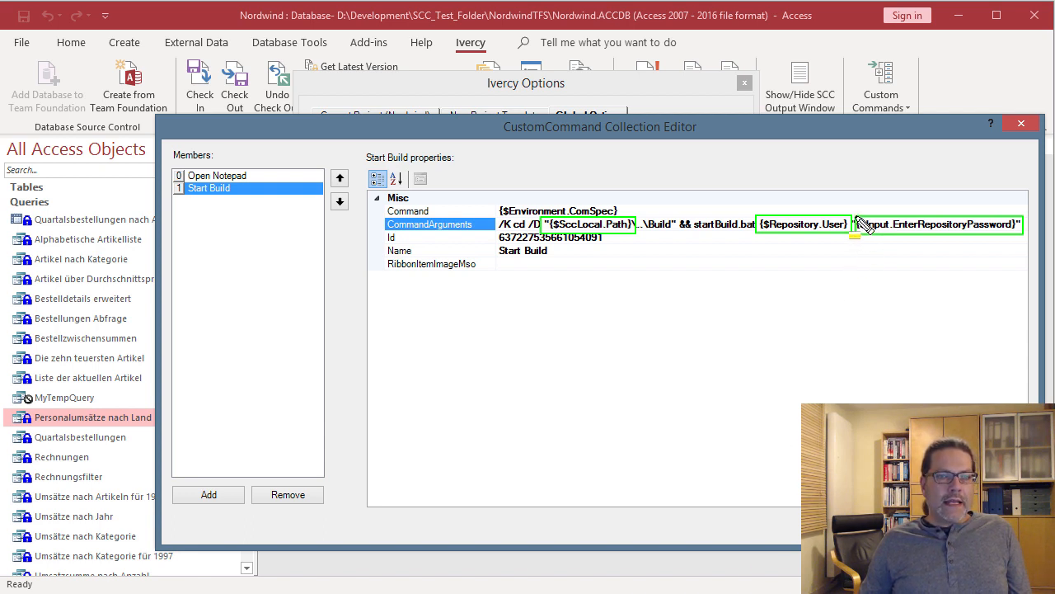
drag(858, 223, 893, 224)
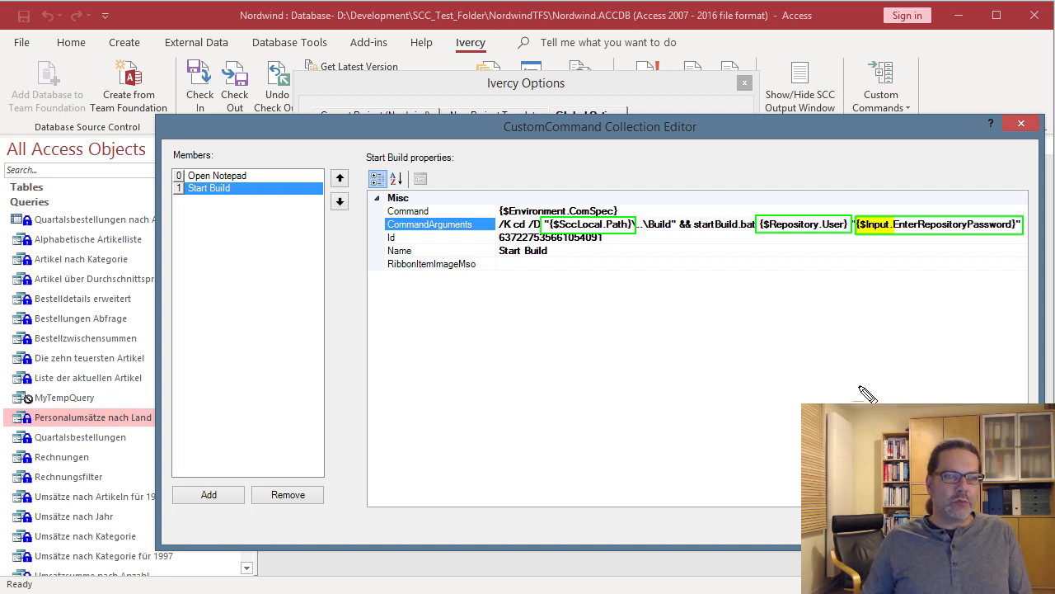
drag(909, 266, 915, 266)
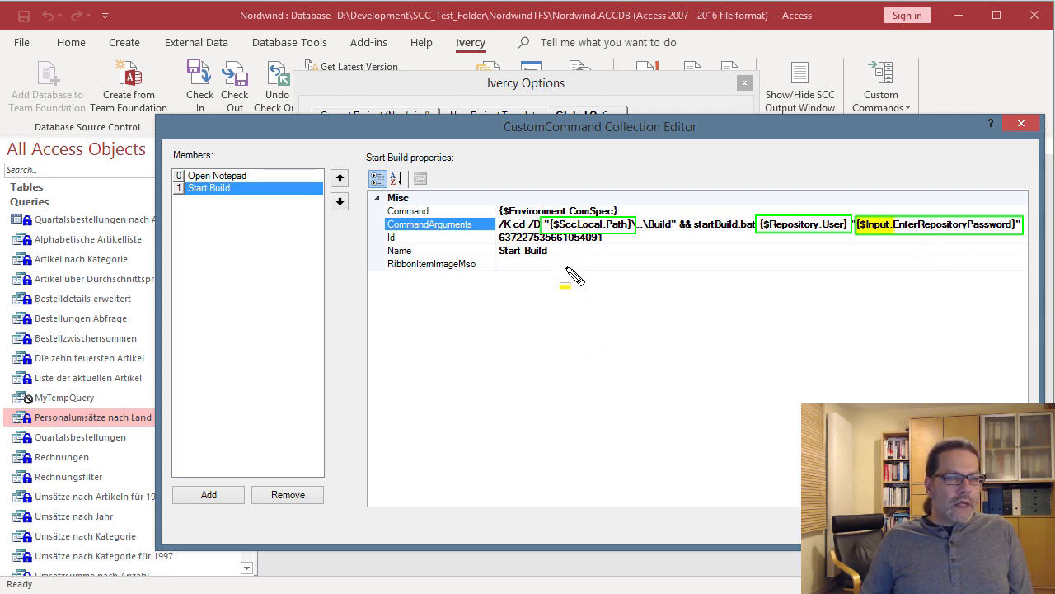
key(Escape)
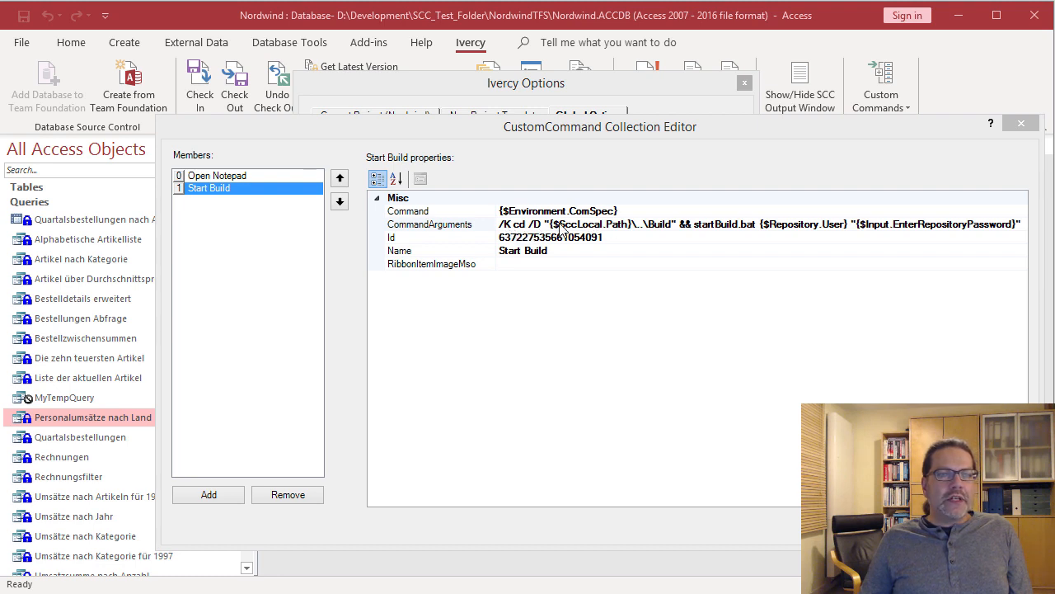
- Paste ControlWizards into Start Build's ribbon image, clear it again, then close the editor and save
click(707, 225)
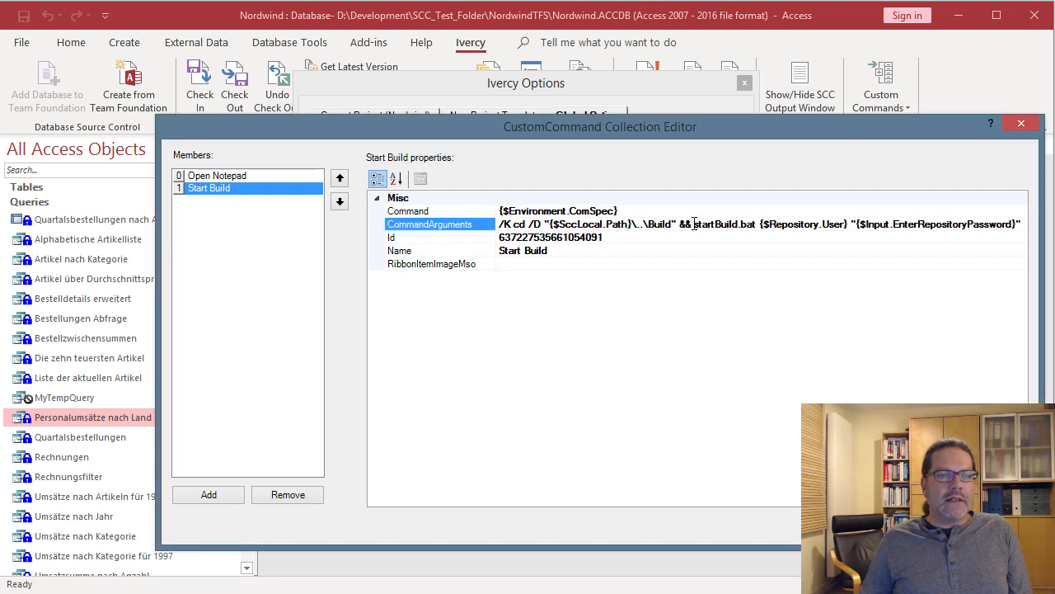
drag(694, 224, 757, 224)
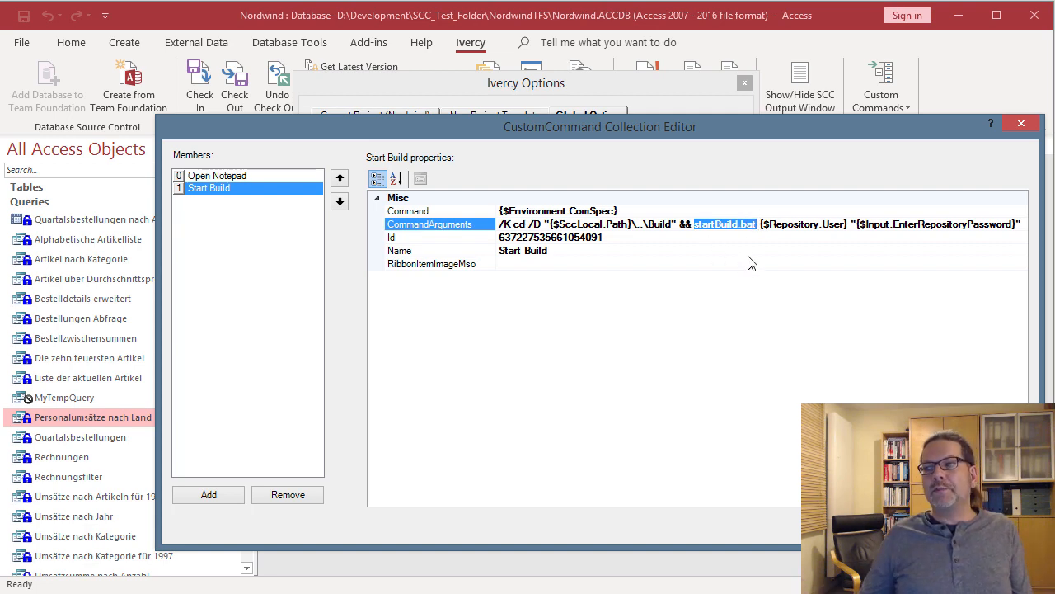
click(547, 261)
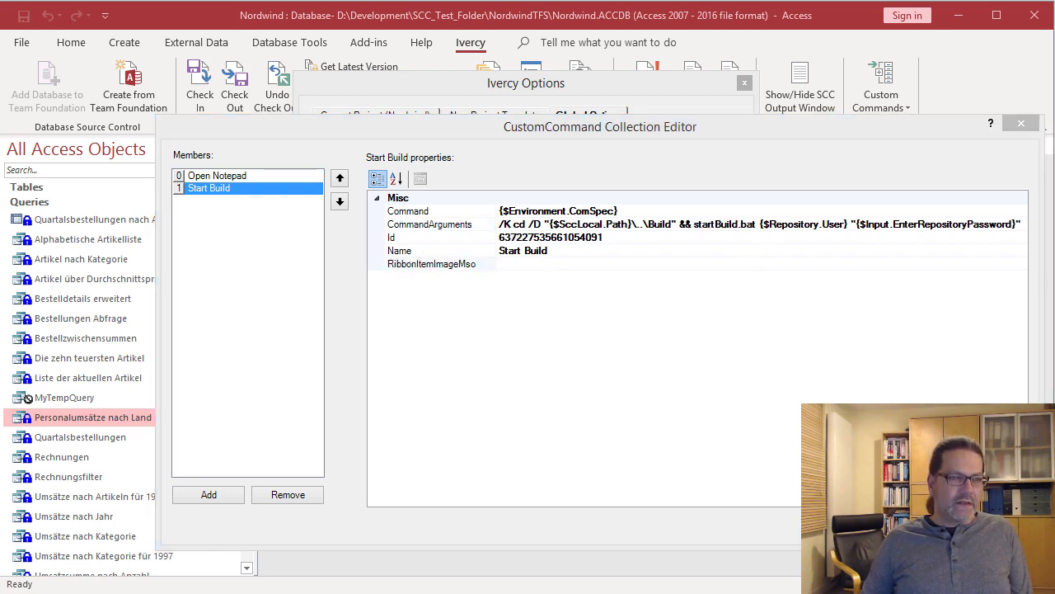
click(531, 266)
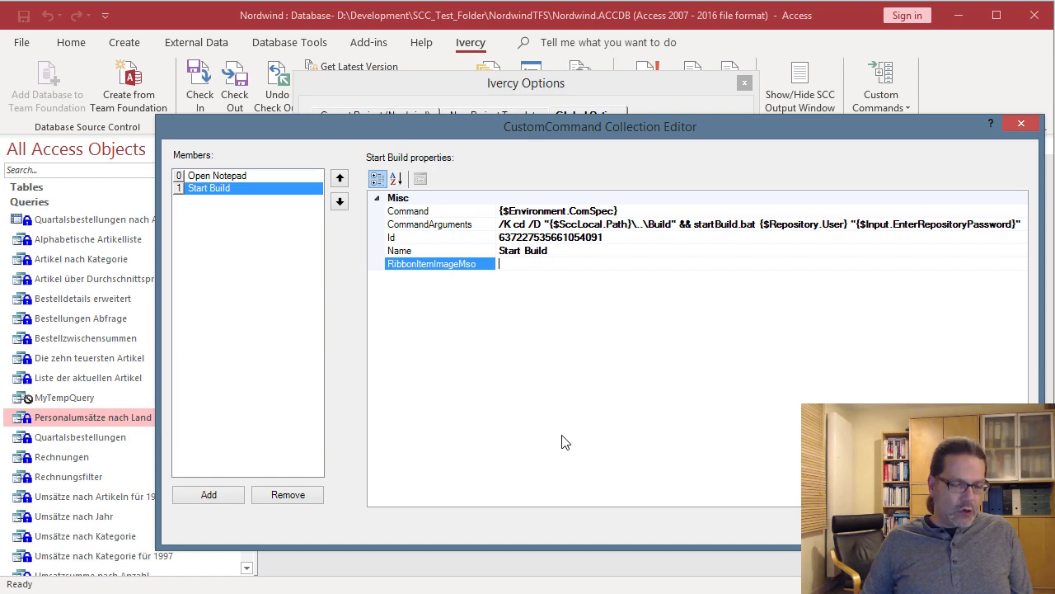
text(ControlWizards)
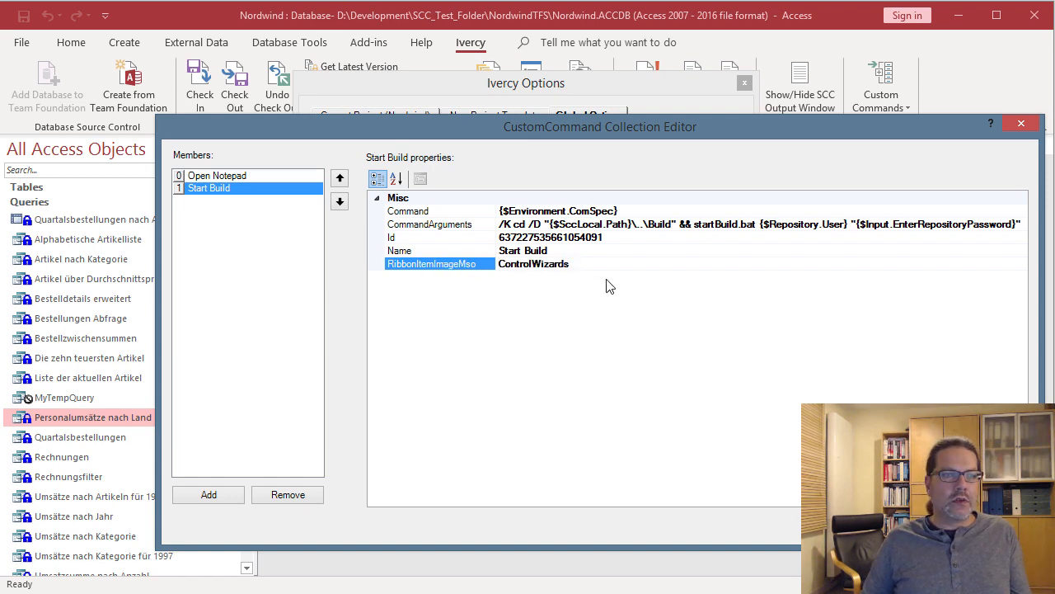
key(Return)
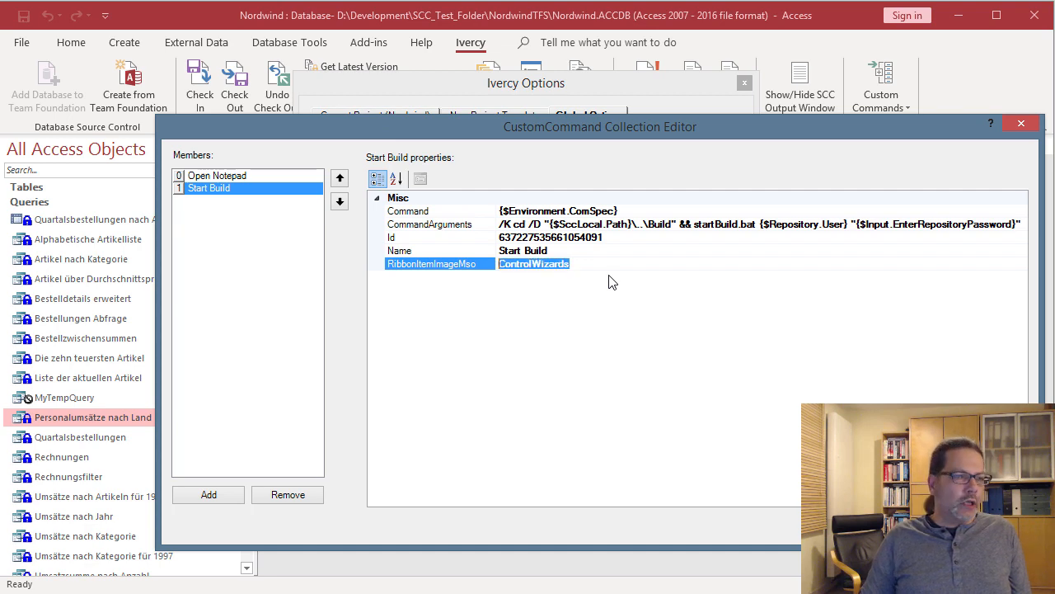
key(Delete)
click(915, 525)
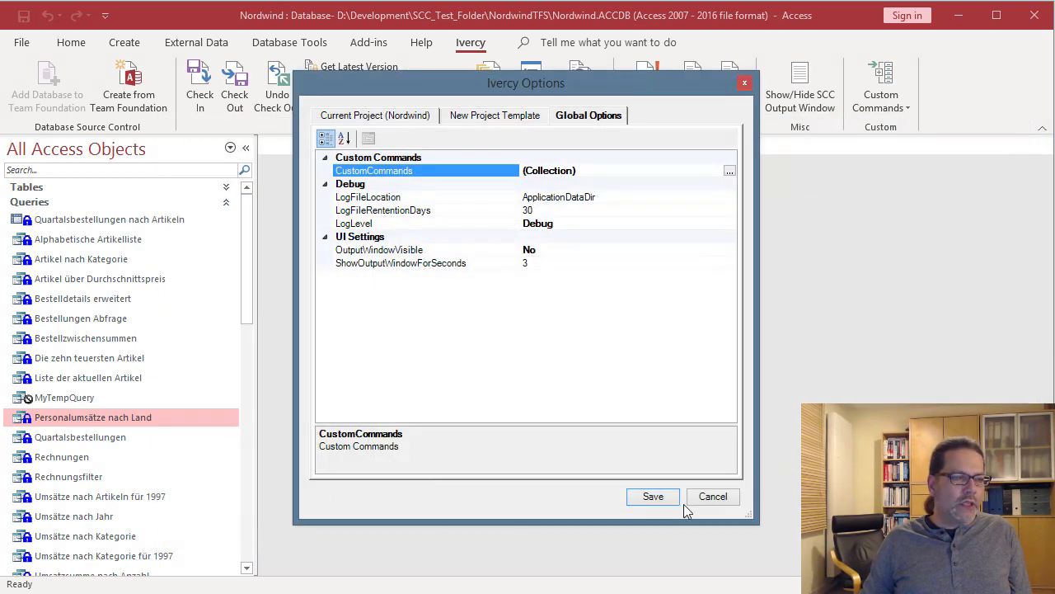
click(653, 496)
- Run Start Build from the Ivercy Custom Commands list and move its password prompt to the centre
click(908, 105)
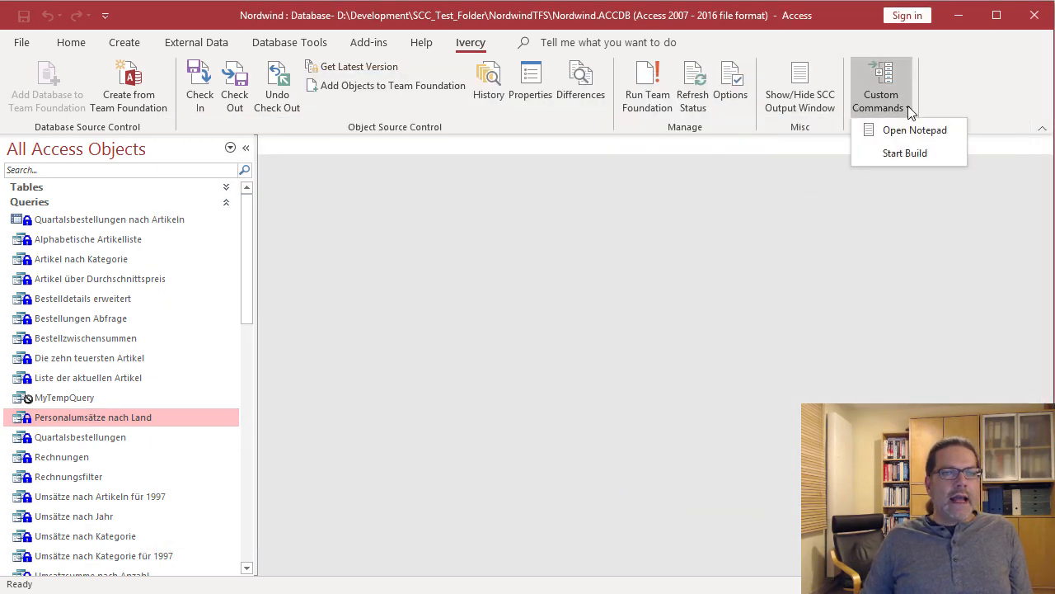
click(889, 154)
drag(281, 232, 685, 229)
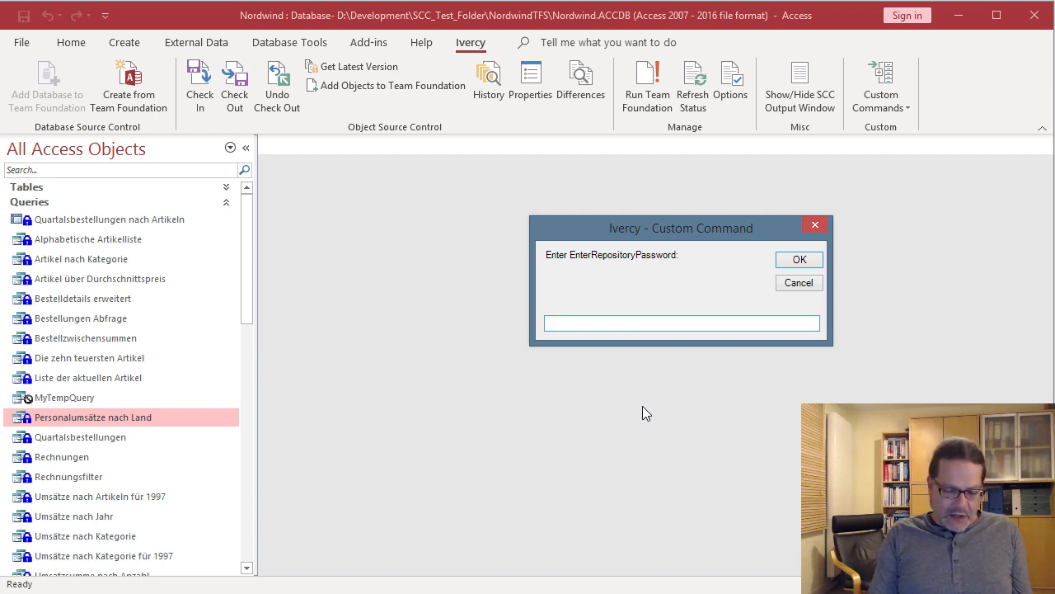
- Enter the repository password in the prompt, fixing a typo, and launch the build
text(NotMyPasswort)
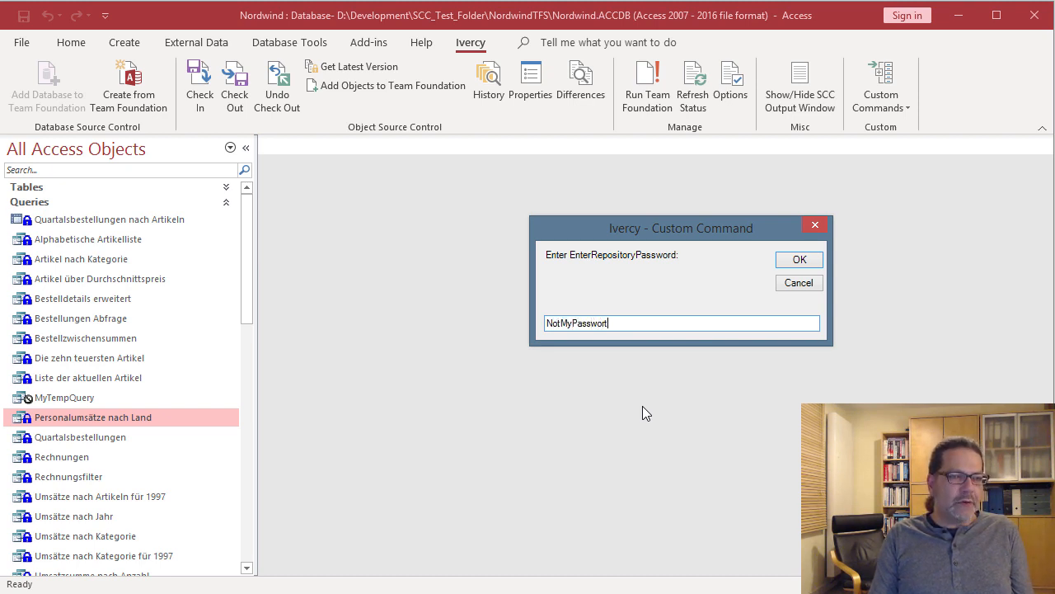
key(BackSpace)
text(d)
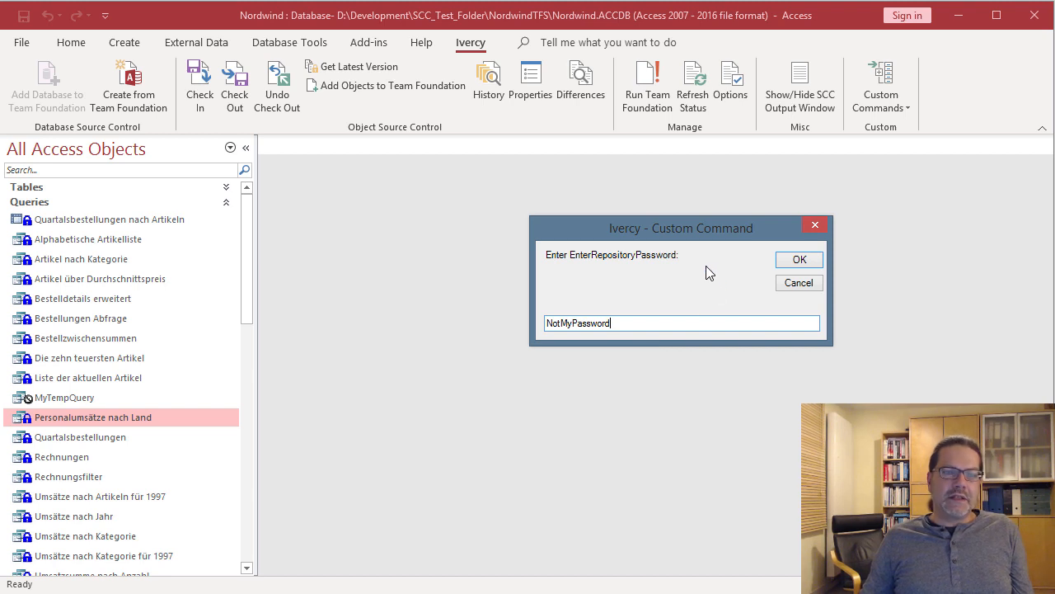
click(799, 260)
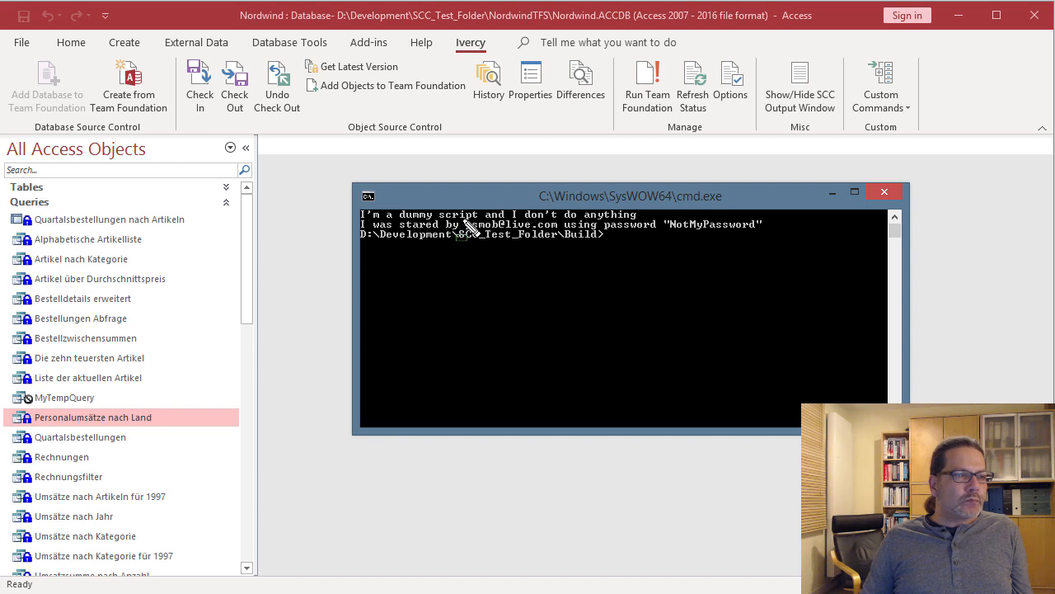
- Highlight the echoed repository user and password in the console, then close the console window
drag(462, 216, 565, 235)
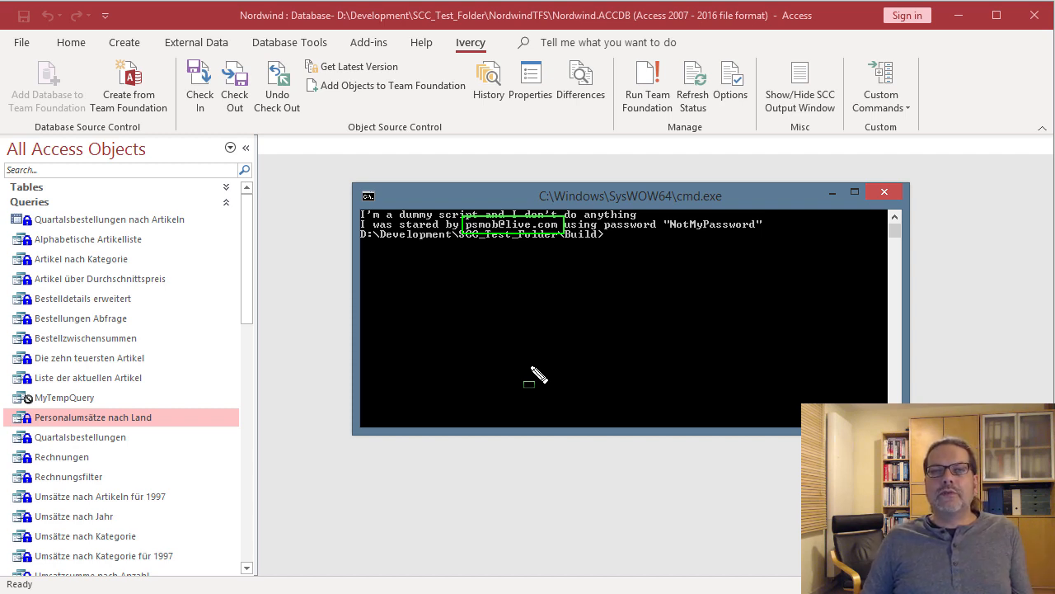
mouse_move(660, 216)
mouse_down()
mouse_move(775, 234)
mouse_move(766, 235)
mouse_up()
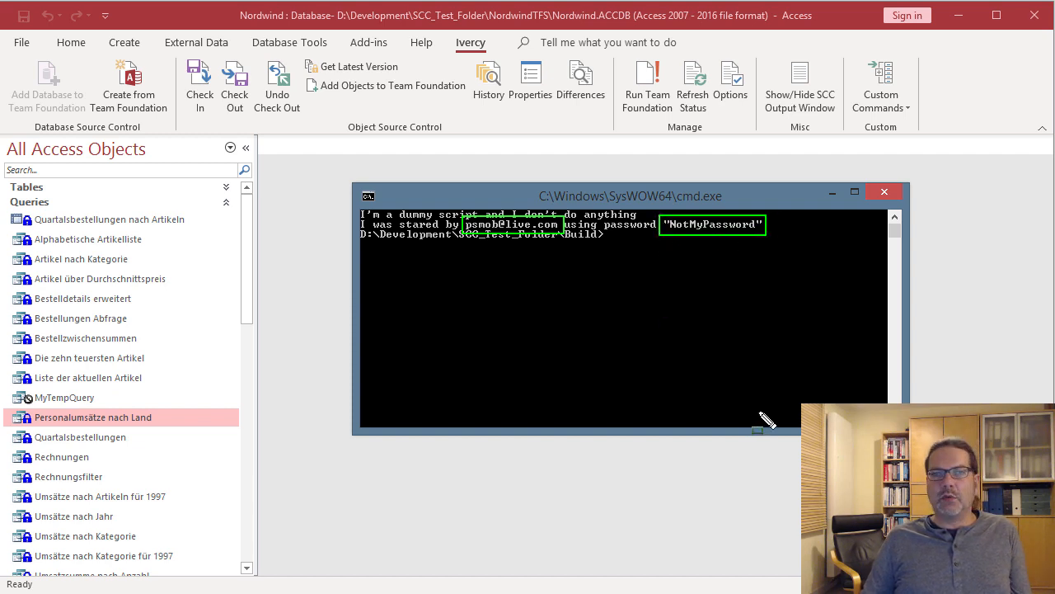
key(Escape)
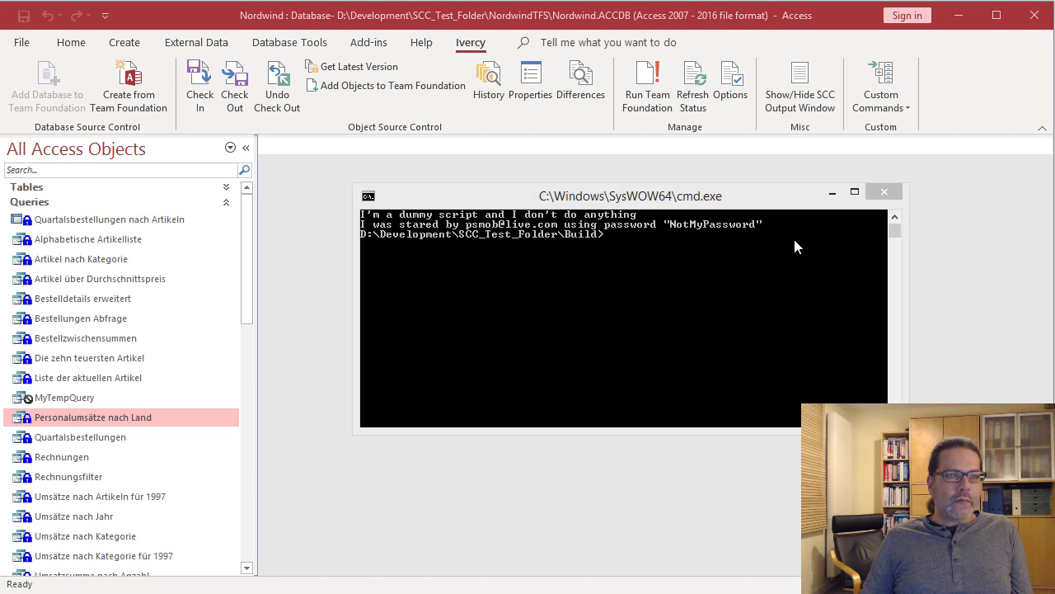
click(884, 191)
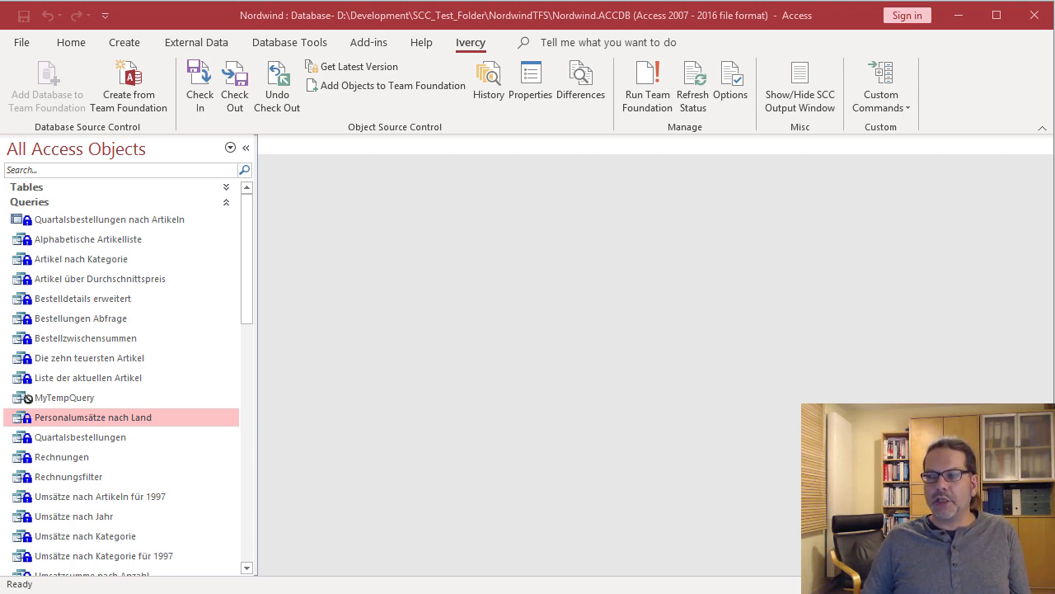
- Add a new custom command through Ivercy Global Options' CustomCommands collection editor
click(728, 103)
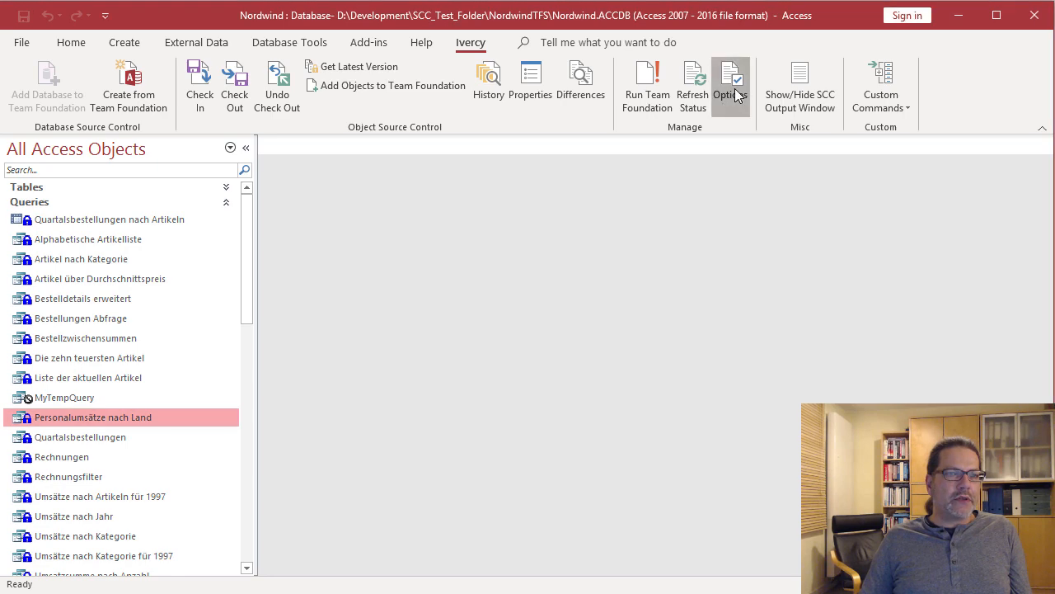
click(589, 116)
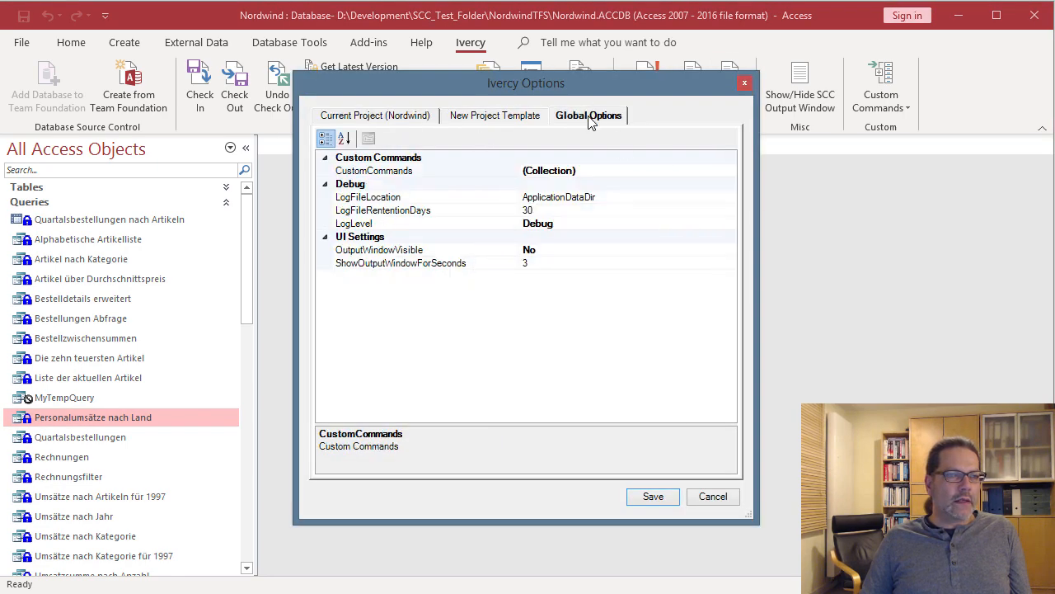
click(606, 171)
click(730, 170)
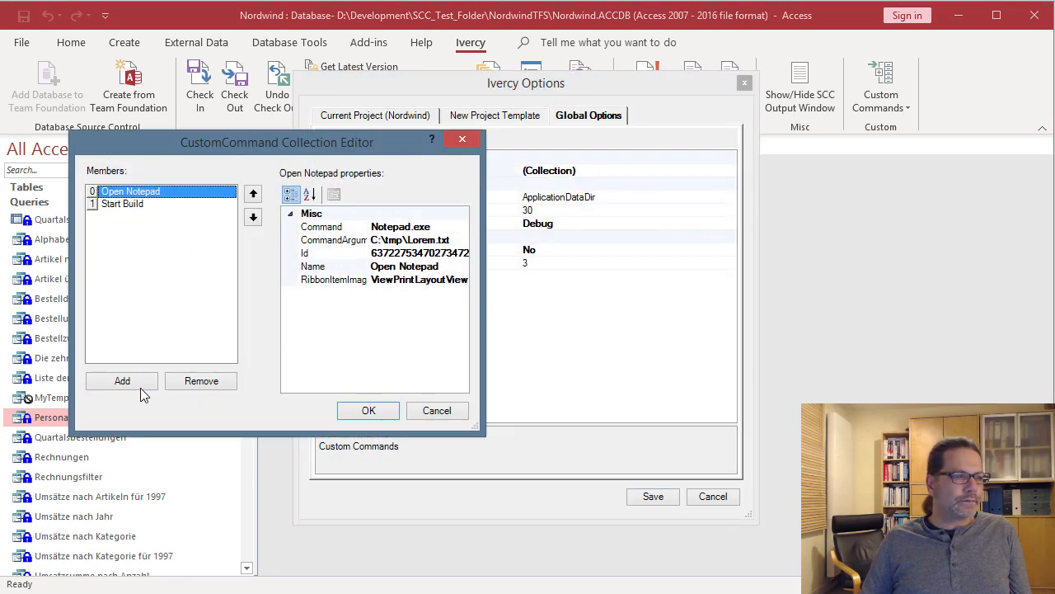
click(124, 381)
- Enlarge the custom command editor and widen its property value column
drag(479, 429, 1054, 473)
drag(330, 139, 261, 140)
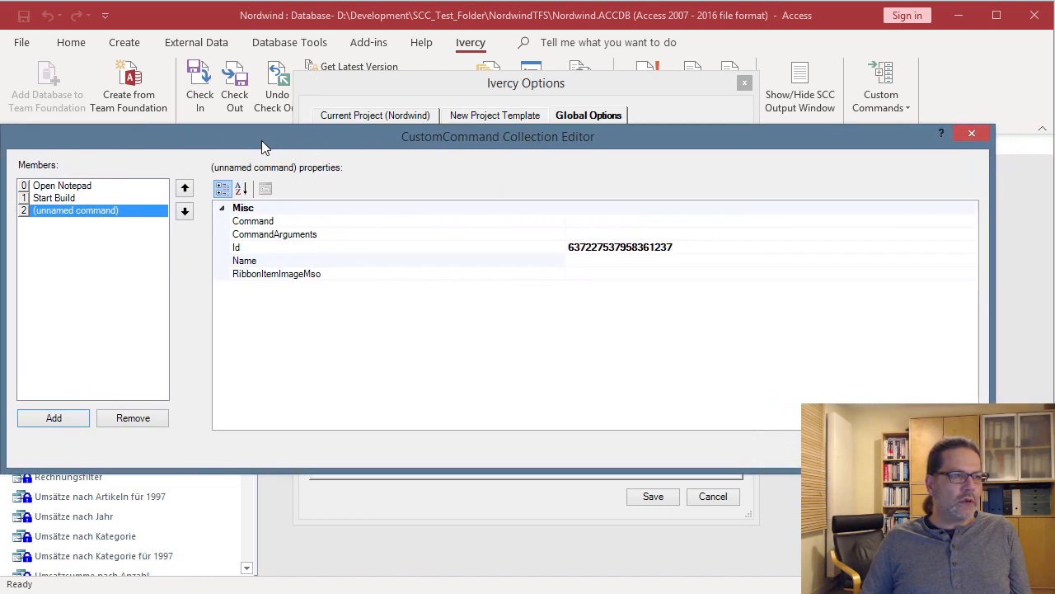
drag(989, 467, 1041, 473)
drag(588, 208, 350, 210)
- Paste the msedge.exe path as the new command's Command value
click(364, 220)
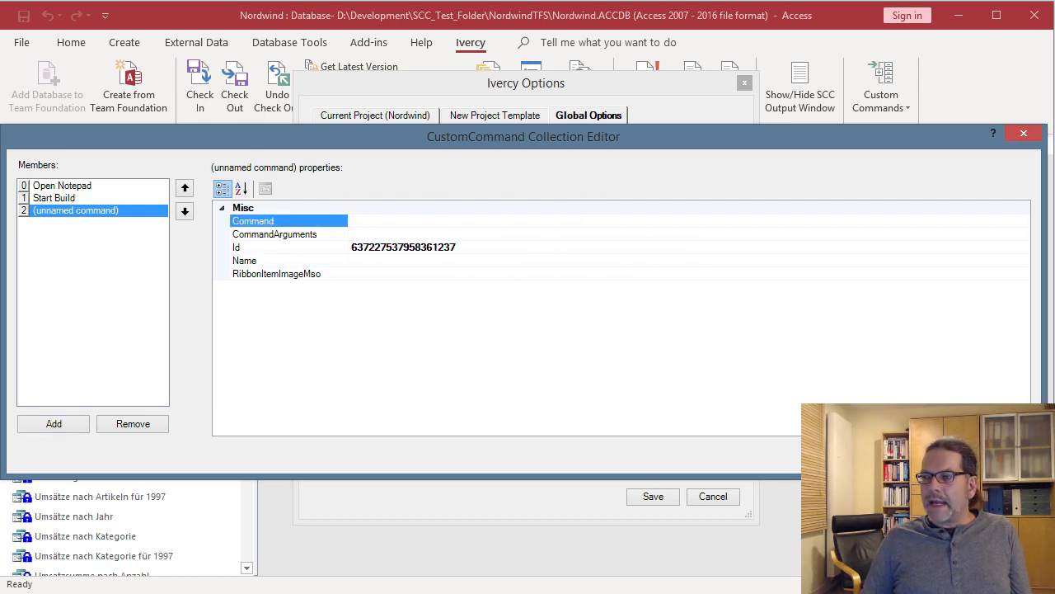
key(alt+Tab)
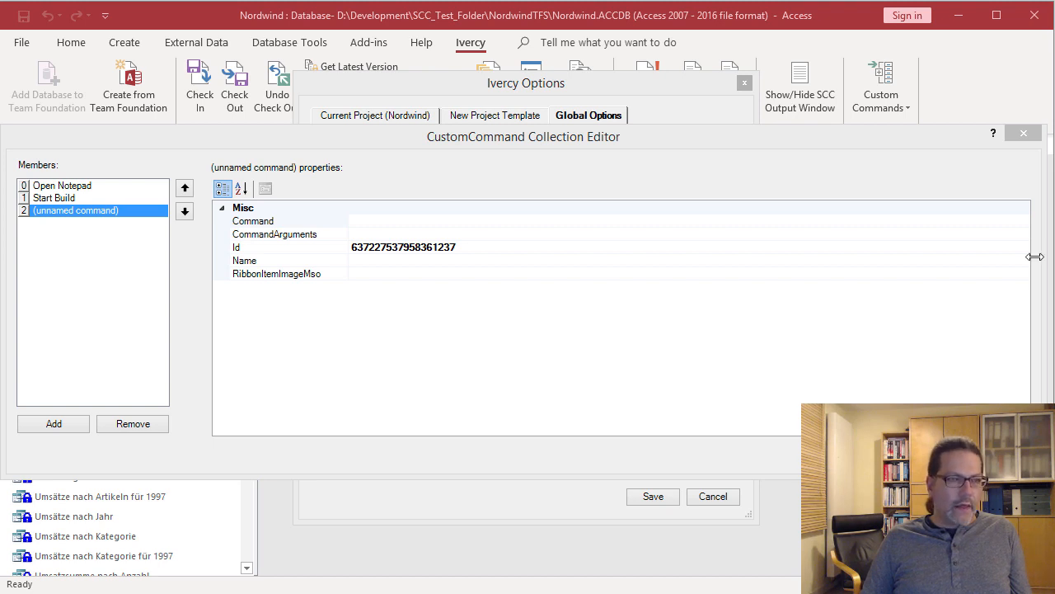
click(382, 223)
text("C:\Program Files (x86)\Microsoft\Edge\Application\msedge.exe")
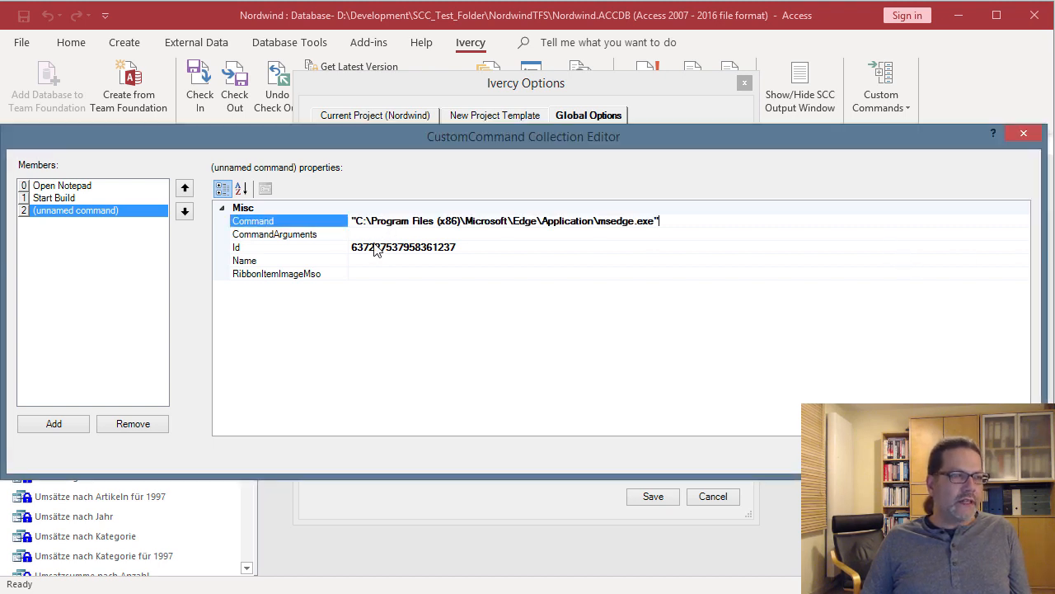
- Paste the Azure DevOps annotate URL as the command's arguments
click(380, 235)
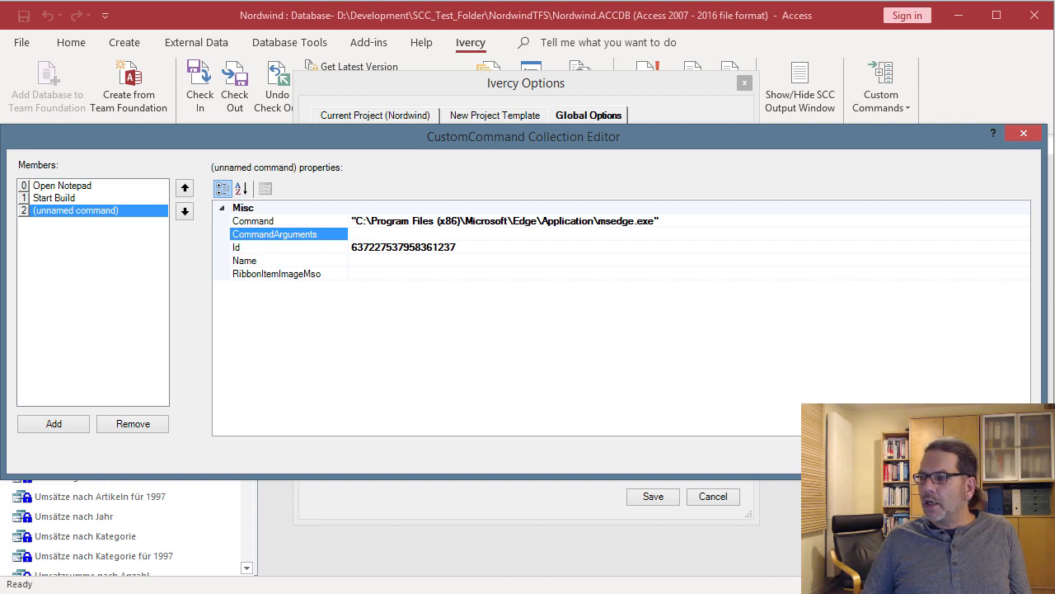
key(alt+Tab)
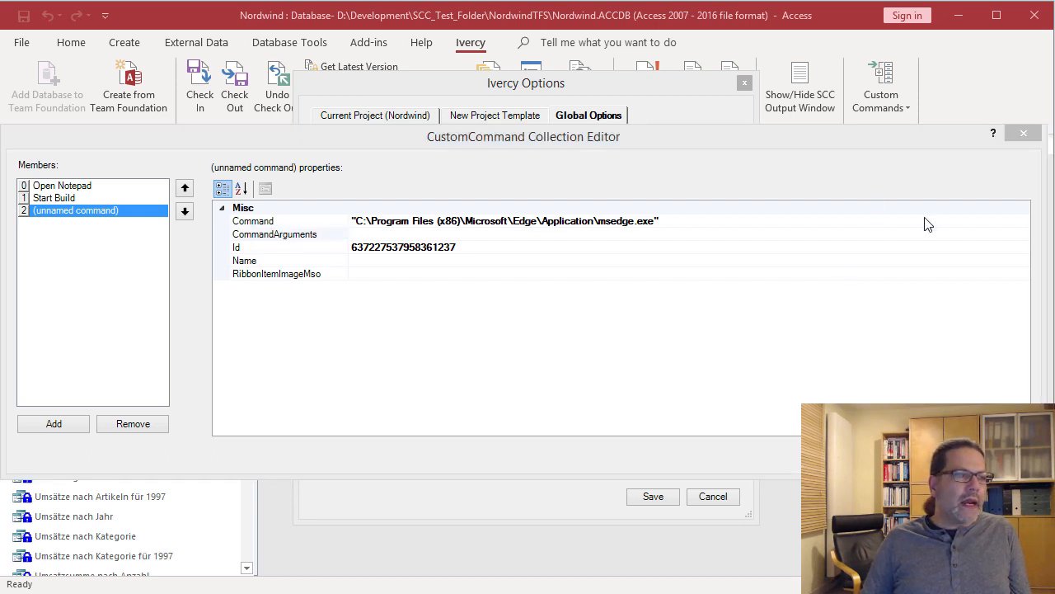
click(443, 236)
text("https://dev.azure.com/pstiefel/{$Repository.Path.Item2}/_versionControl?path={$Repository.Path}/{$SelectedObject.FileName}&_a=annotate")
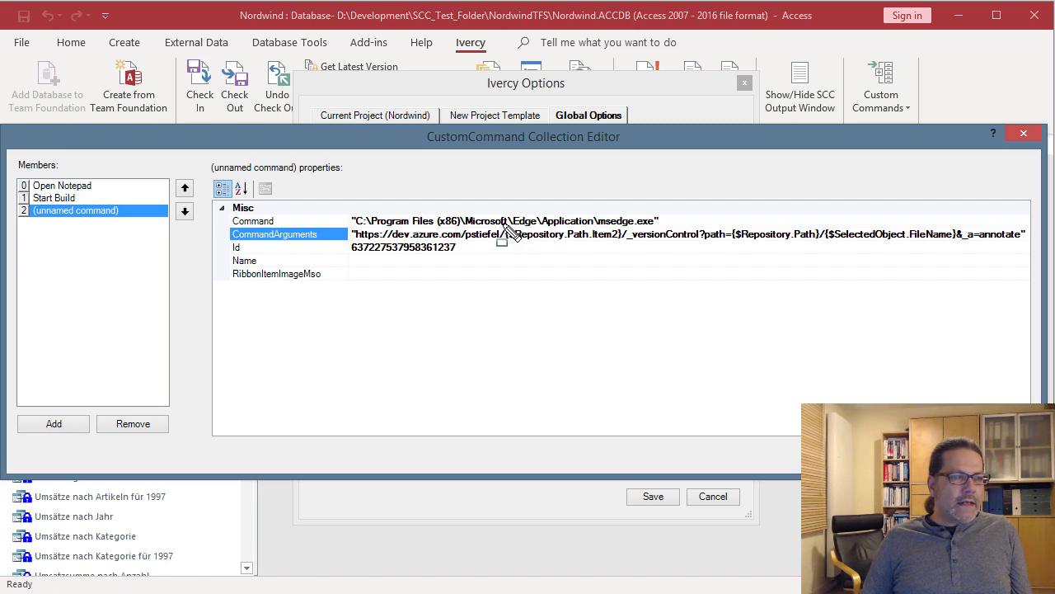
mouse_move(500, 222)
mouse_down()
mouse_move(557, 245)
mouse_move(624, 244)
mouse_up()
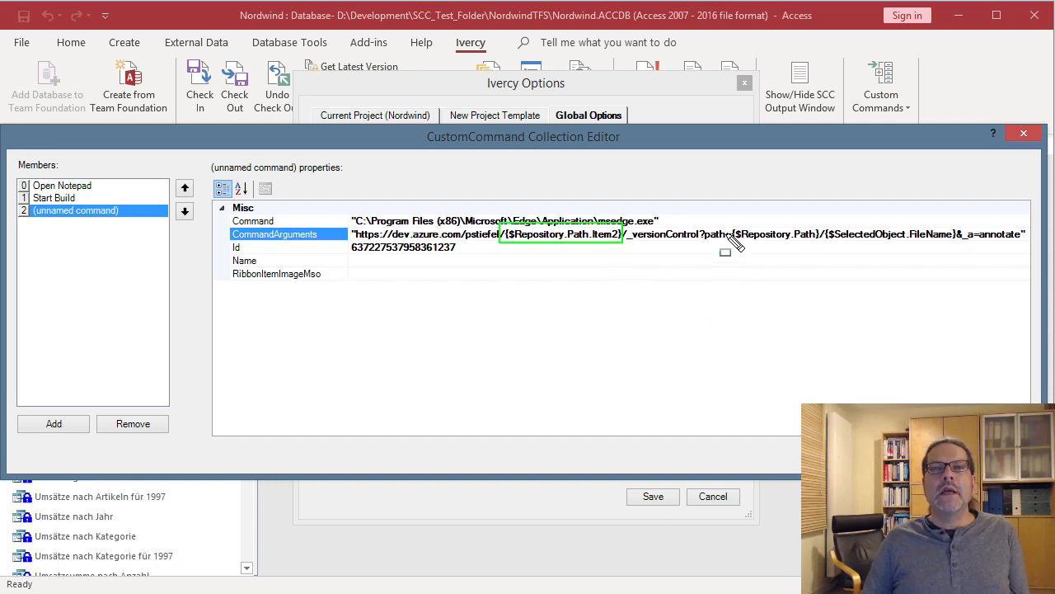
drag(726, 225, 829, 247)
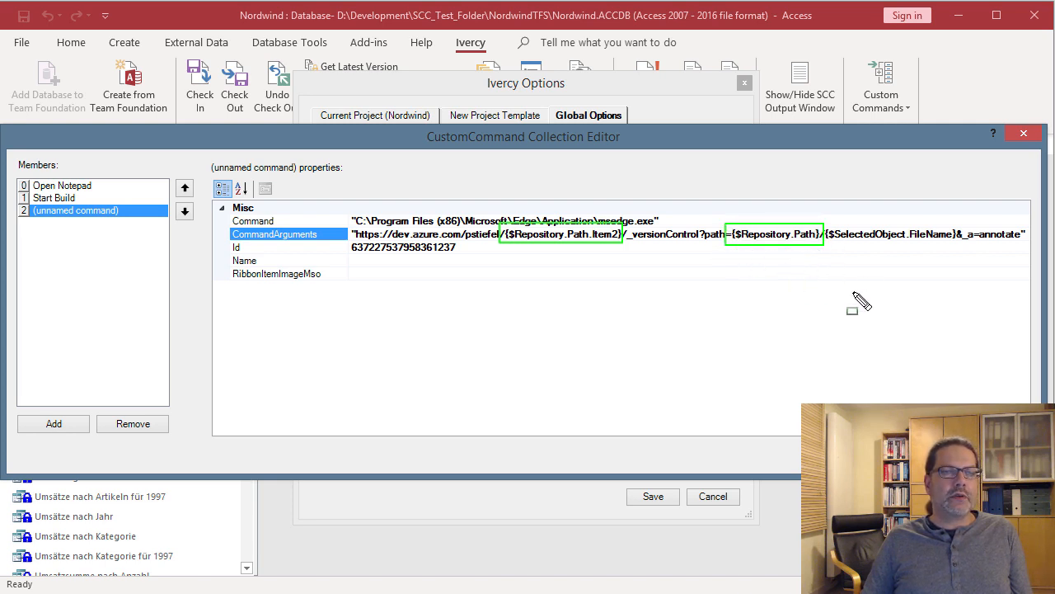
mouse_move(828, 224)
mouse_down()
mouse_move(831, 246)
mouse_move(959, 245)
mouse_up()
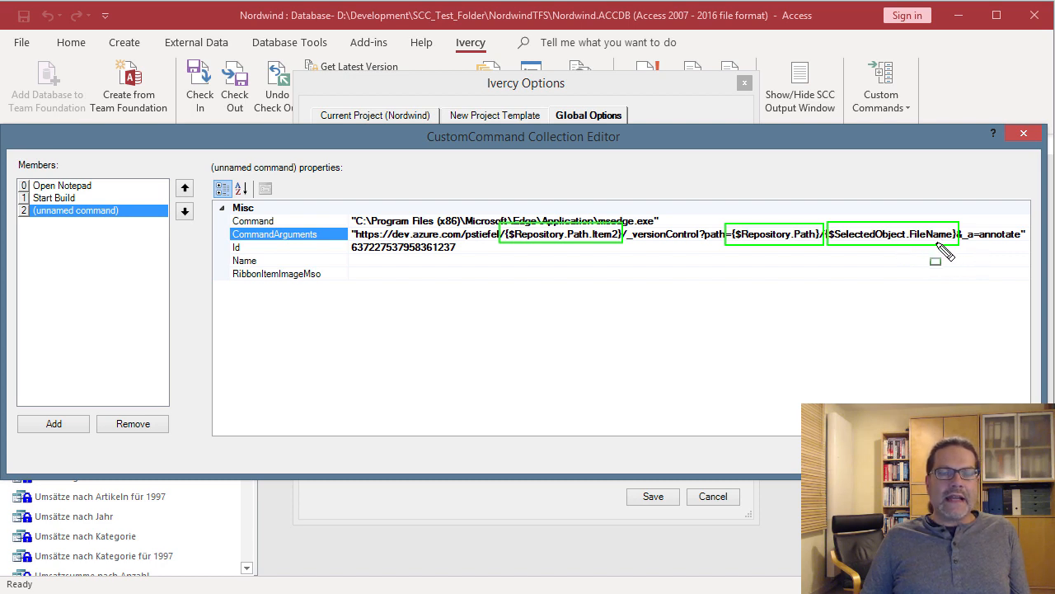
key(Escape)
- Name the new custom command 'Show Blame TFS'
click(415, 261)
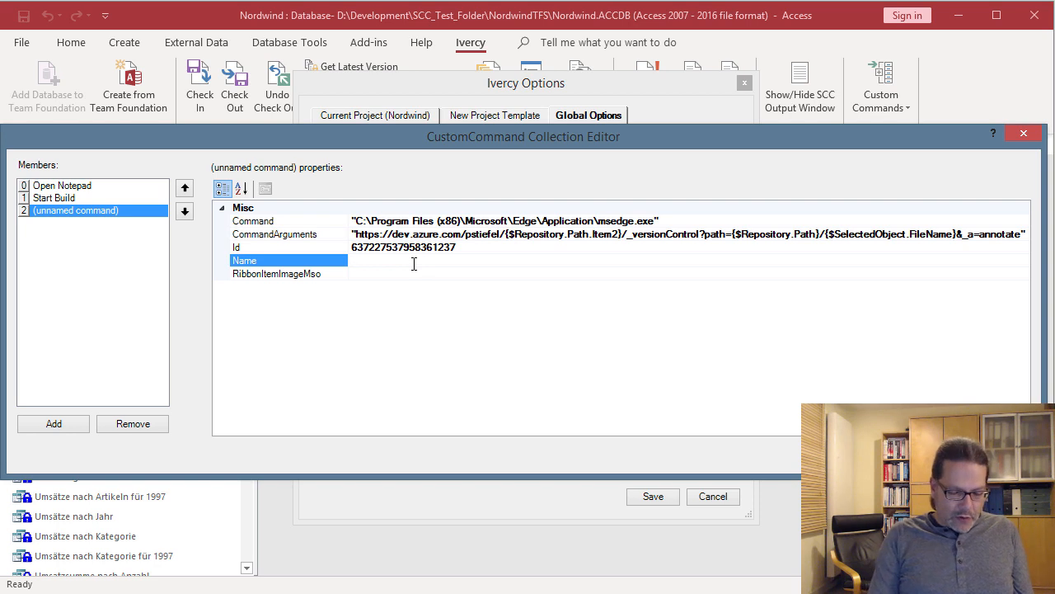
text(Show Bl)
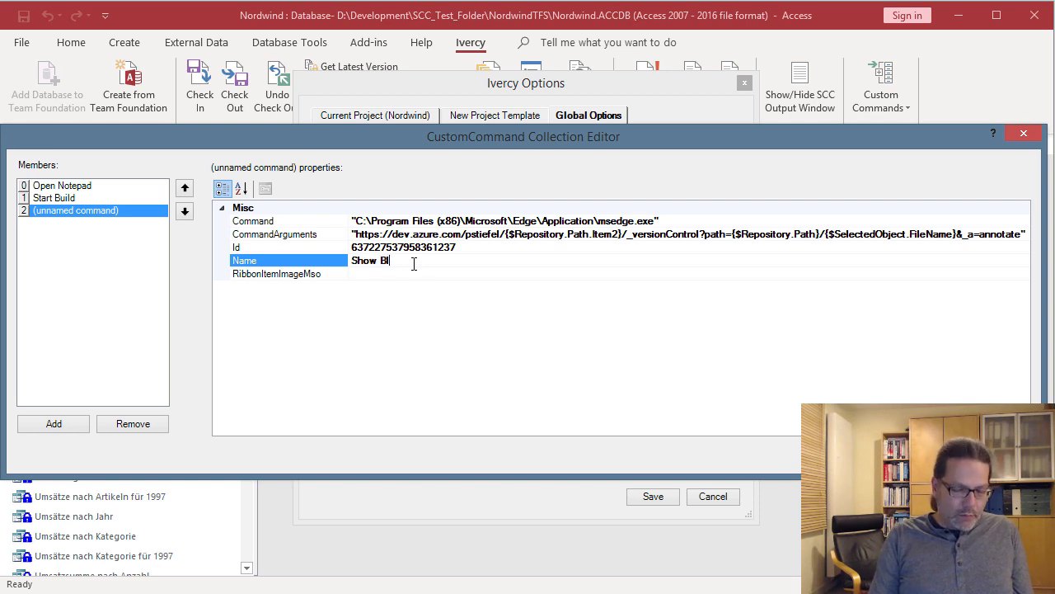
text(ame TFS)
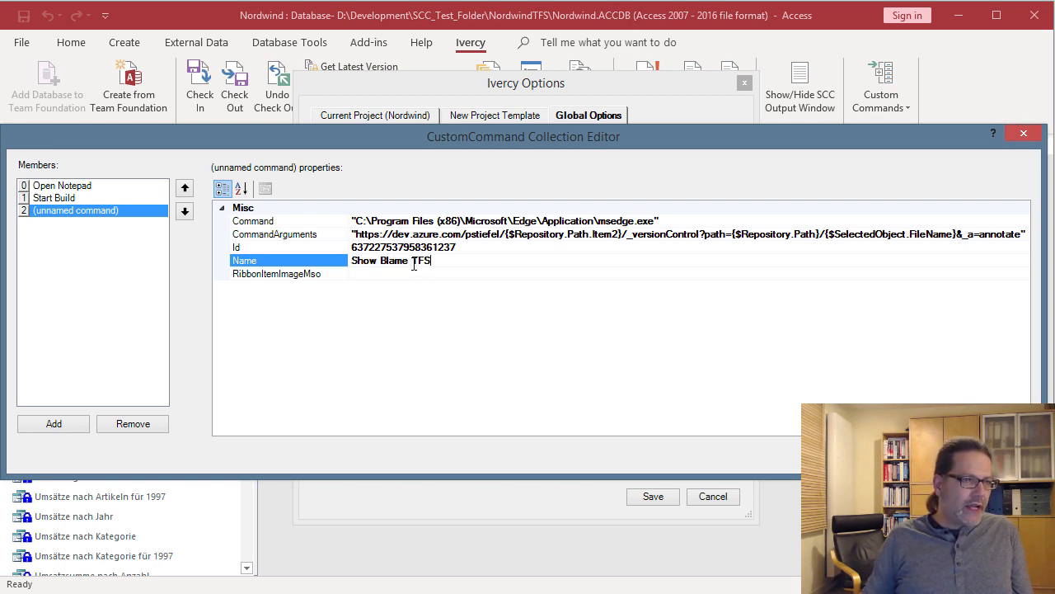
click(363, 277)
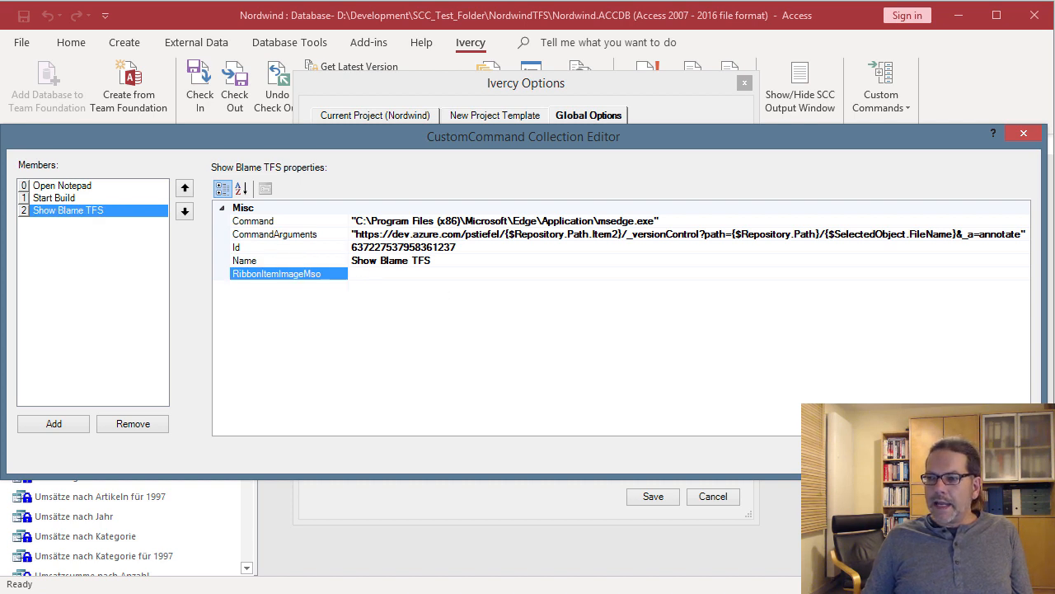
- Give it the GroupSoundOptions ribbon image, close the editor and save the Ivercy options
key(alt+Tab)
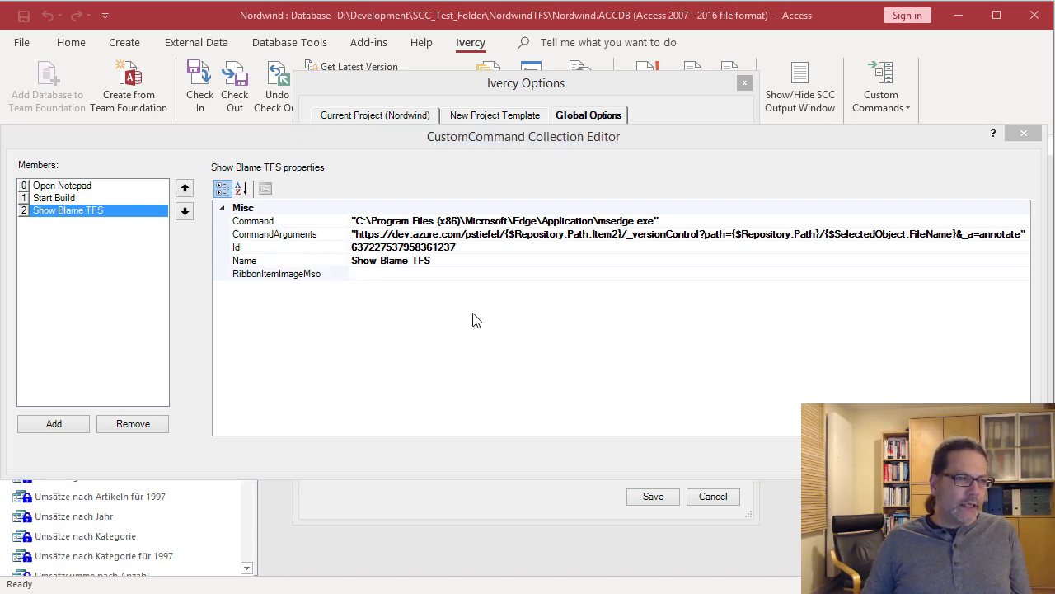
click(374, 277)
text(GroupSoundOptions)
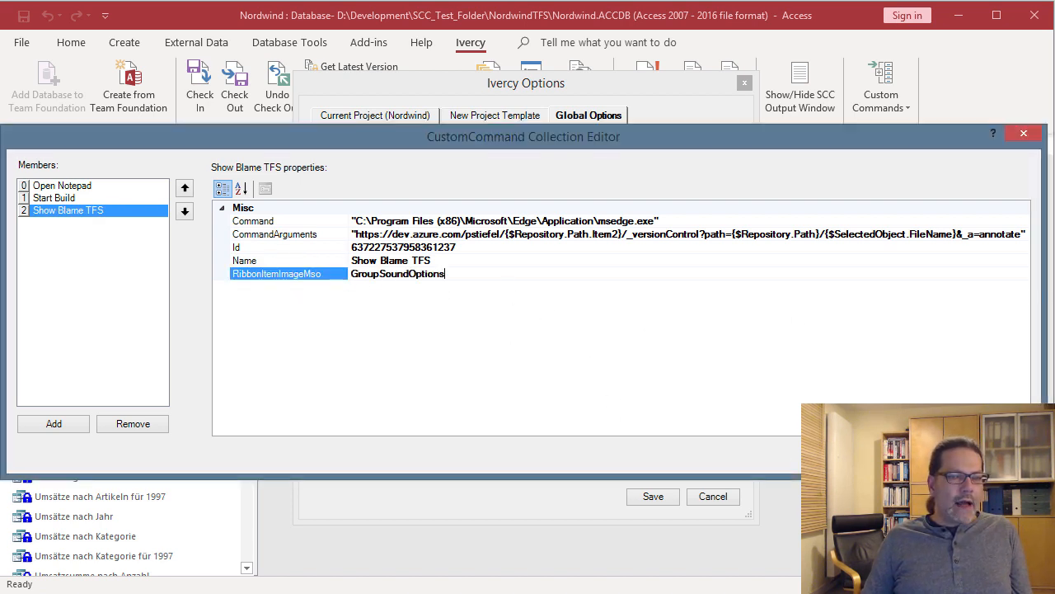
key(Return)
click(653, 495)
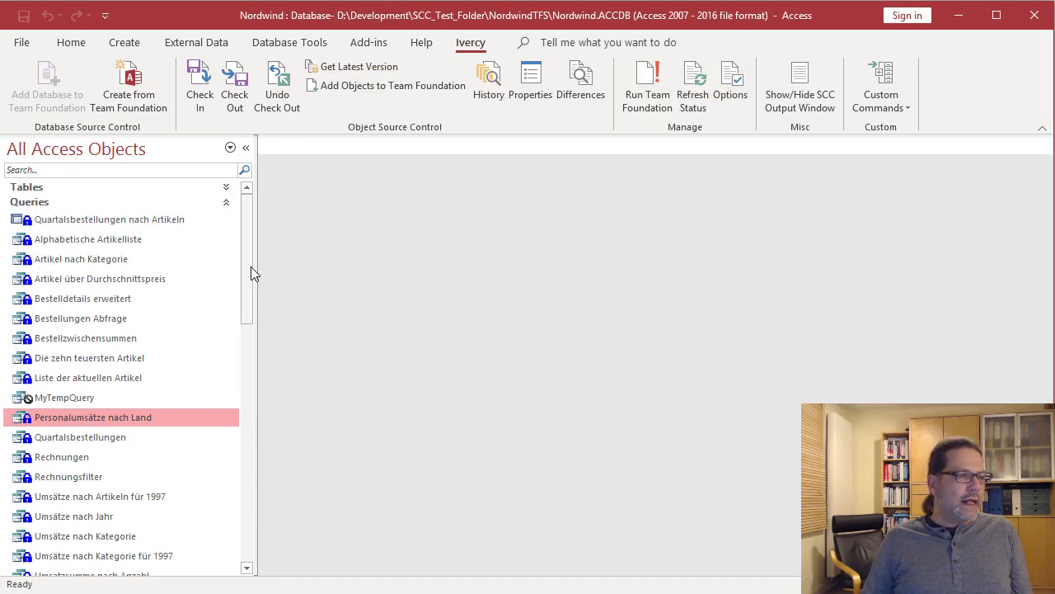
- Select the Start module in the navigation pane and run Show Blame TFS on it
drag(250, 266, 241, 544)
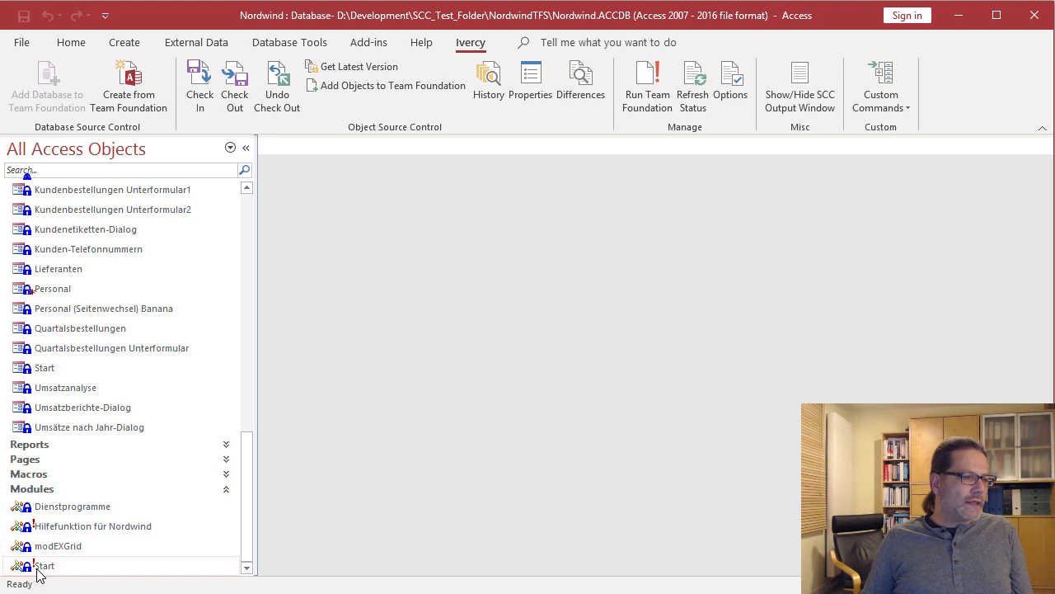
click(41, 567)
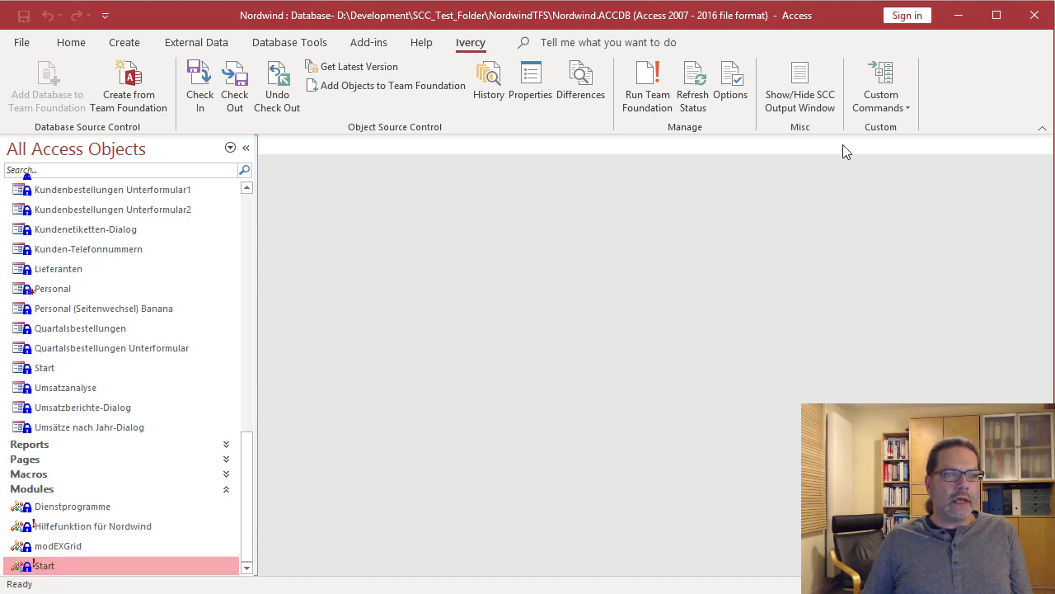
click(906, 105)
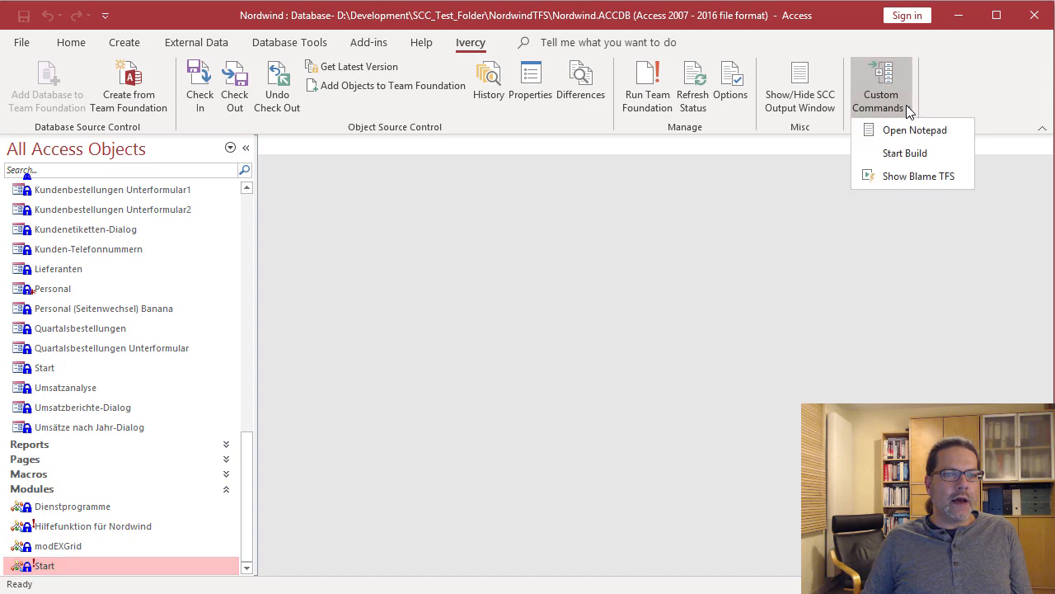
click(919, 177)
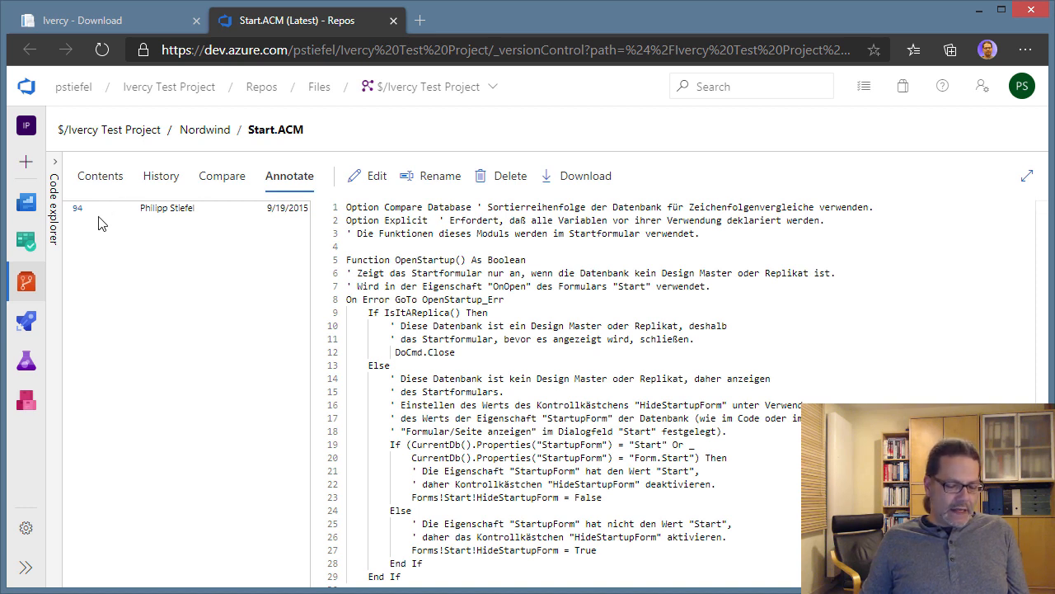
- Scroll through the annotated Start.ACM code in Azure DevOps
key(ctrl+2)
mouse_move(65, 202)
mouse_down()
mouse_move(190, 222)
mouse_move(317, 222)
mouse_up()
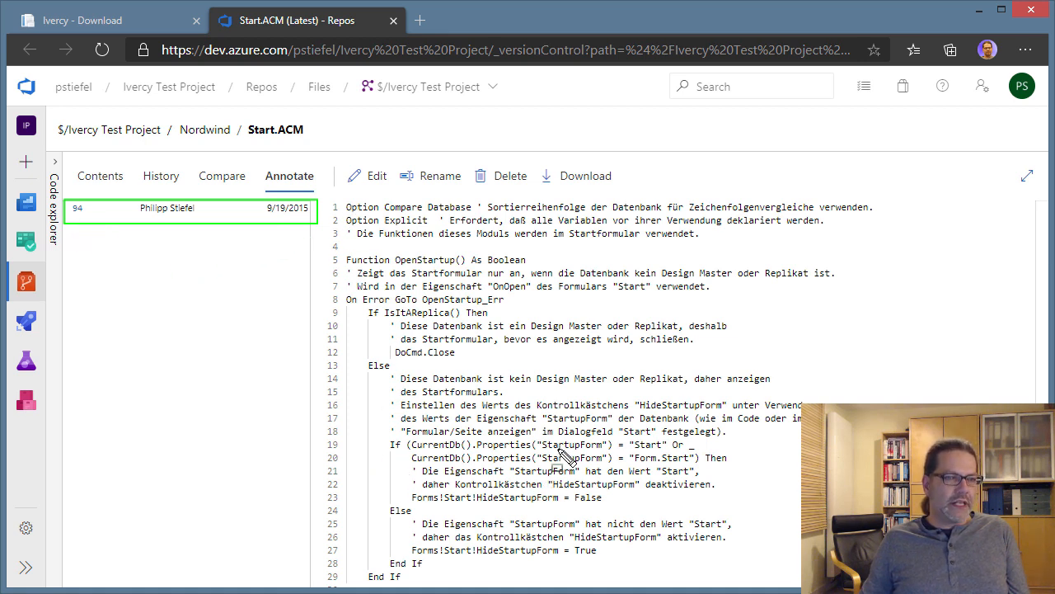
key(Escape)
drag(1042, 212, 1035, 373)
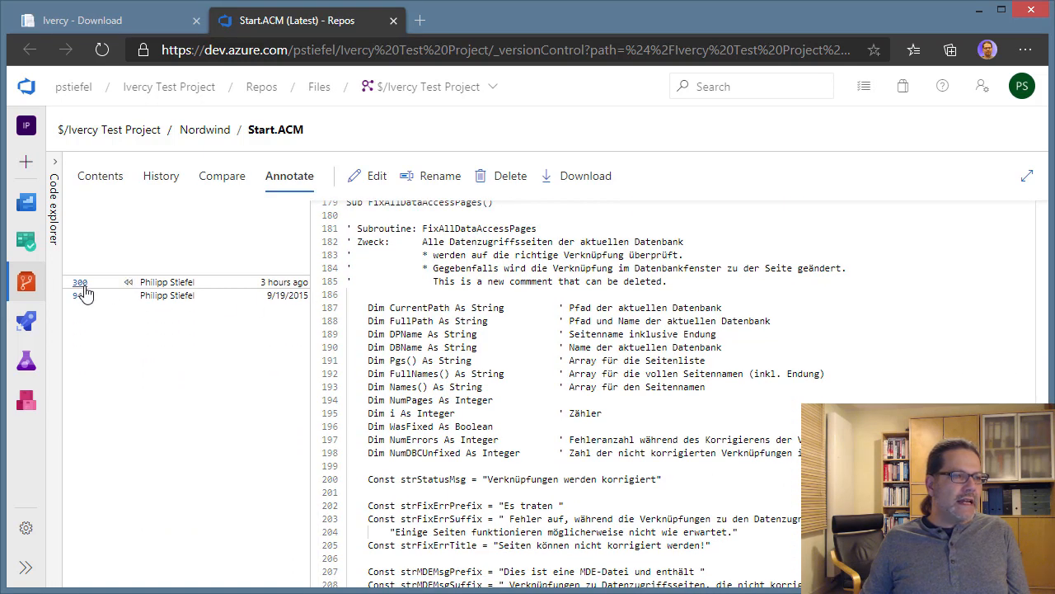
- Highlight changeset 300's changes, select line 185's new comment, then minimize the browser
mouse_move(83, 294)
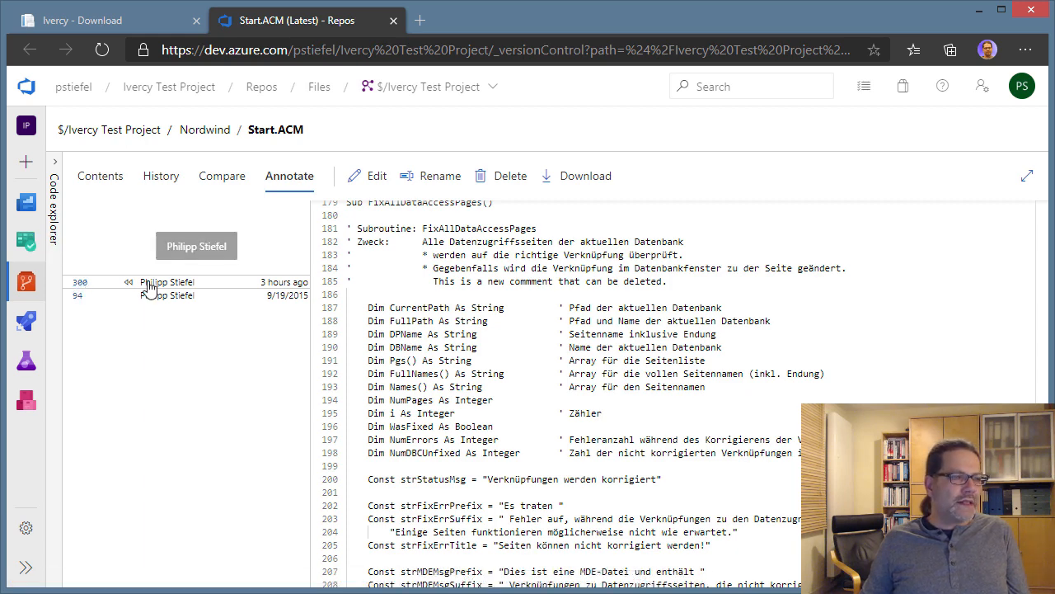
click(269, 281)
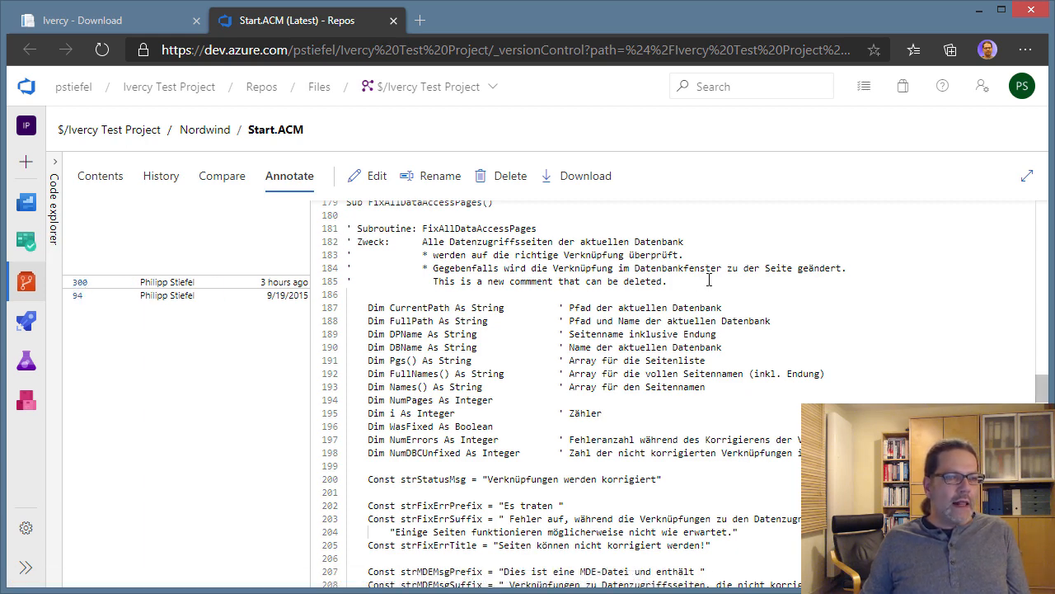
drag(423, 284, 335, 288)
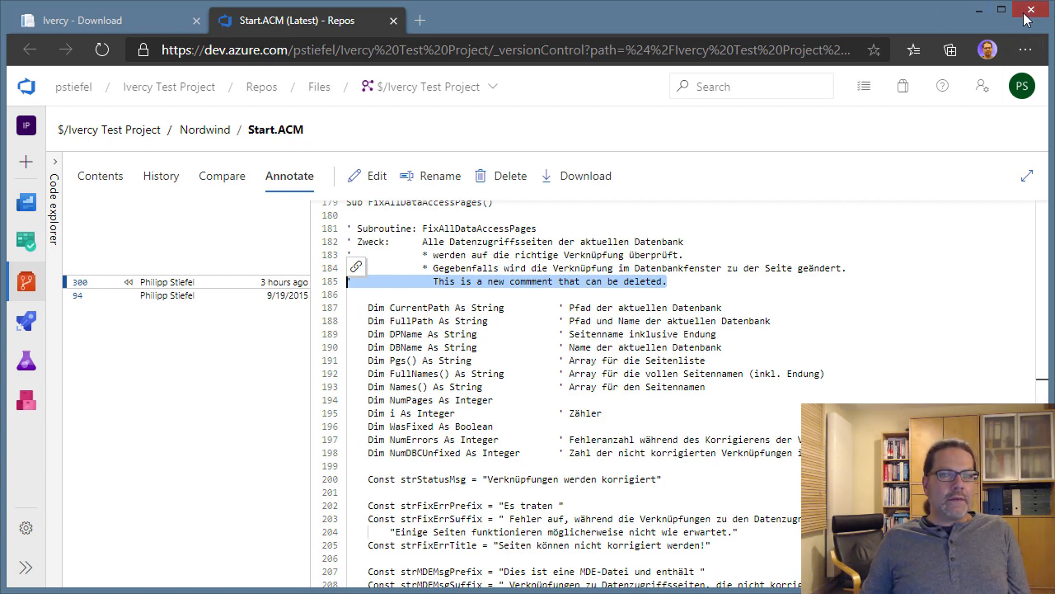
click(981, 15)
drag(244, 495, 225, 372)
- Select the Bestellungen form and run Show Blame TFS on it from Custom Commands
click(35, 300)
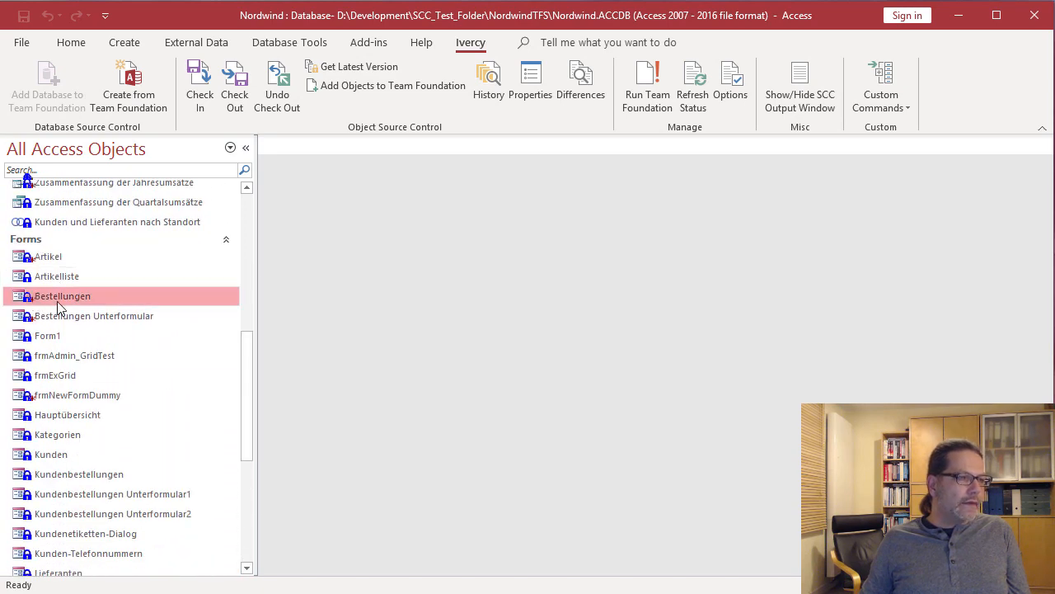
click(894, 101)
click(907, 174)
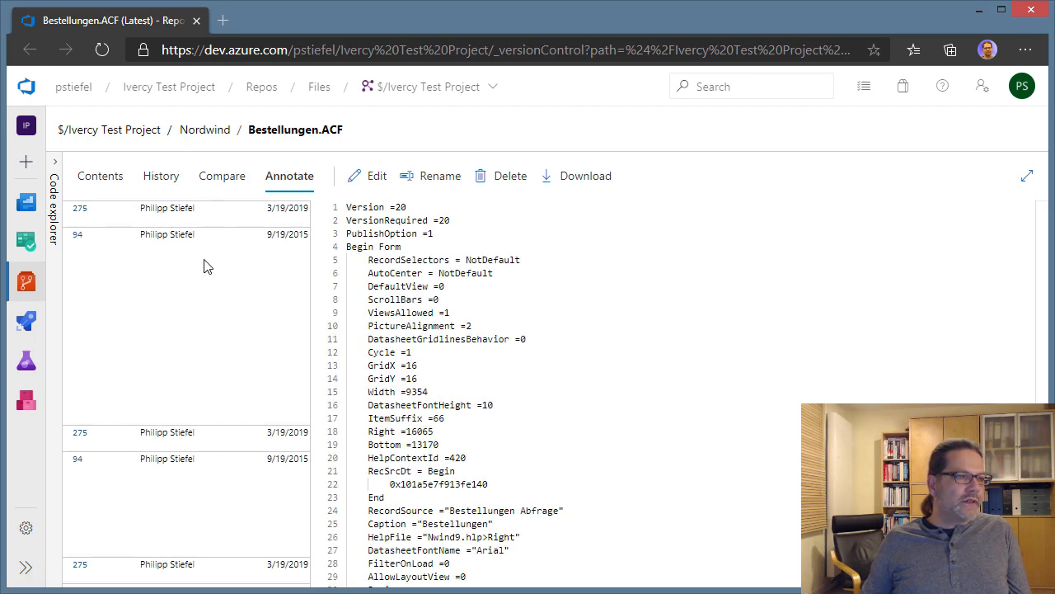
- Scroll Bestellungen.ACF's annotate view to line 169's ColumnInfo entry and check its changeset 275 (3/19/2019) attribution
drag(1044, 219, 1043, 230)
drag(1041, 237, 1040, 295)
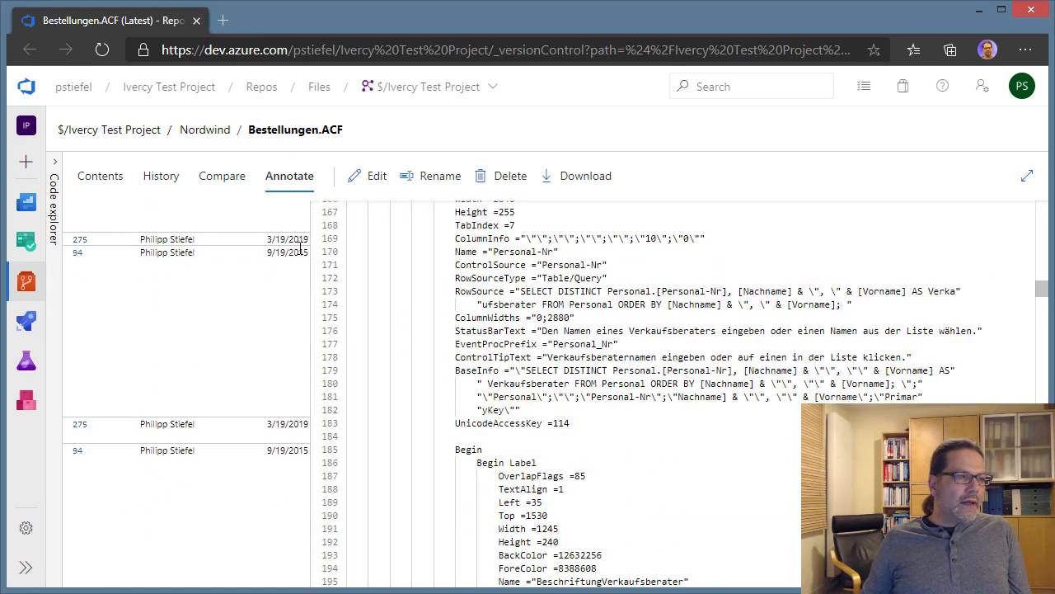
drag(708, 238, 307, 238)
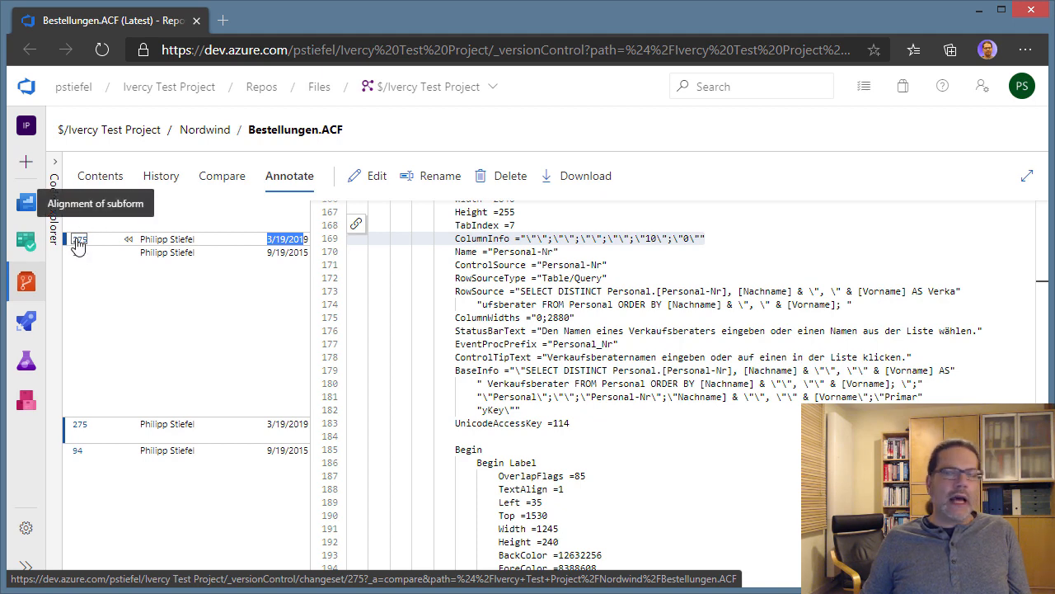
click(736, 243)
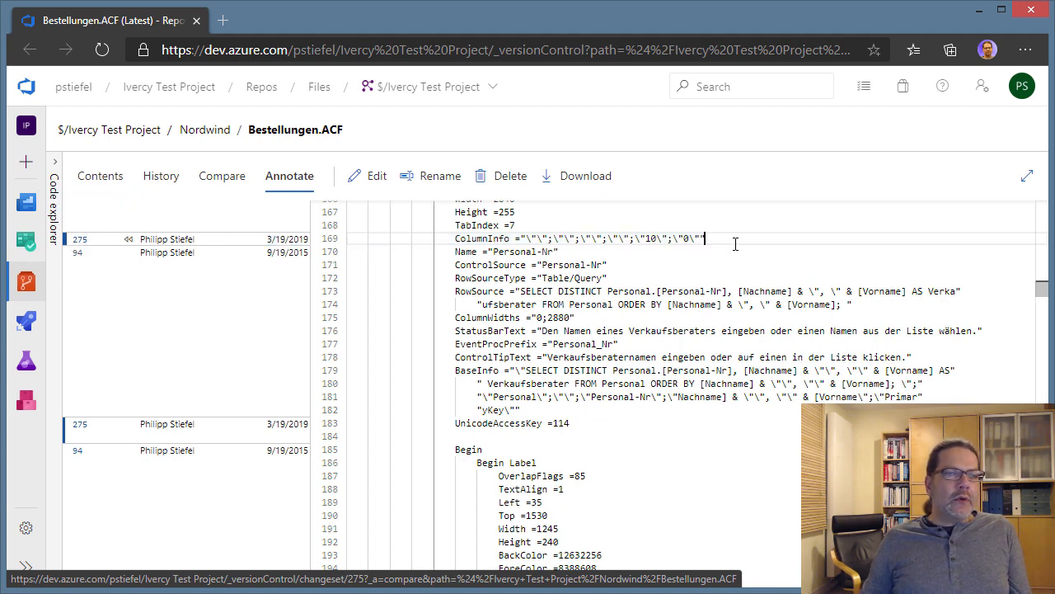